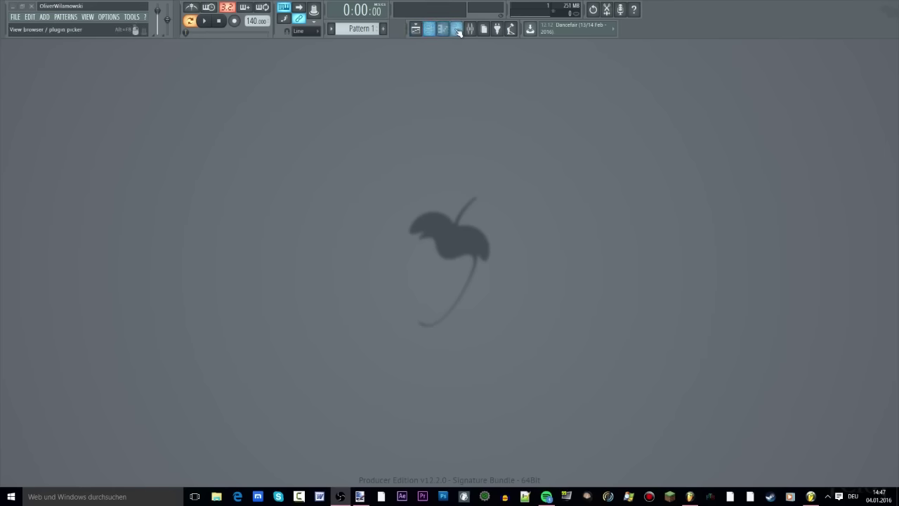
- Show and hide the playlist, the channel rack and the piano roll one after another
left_click(424, 31)
left_click(422, 31)
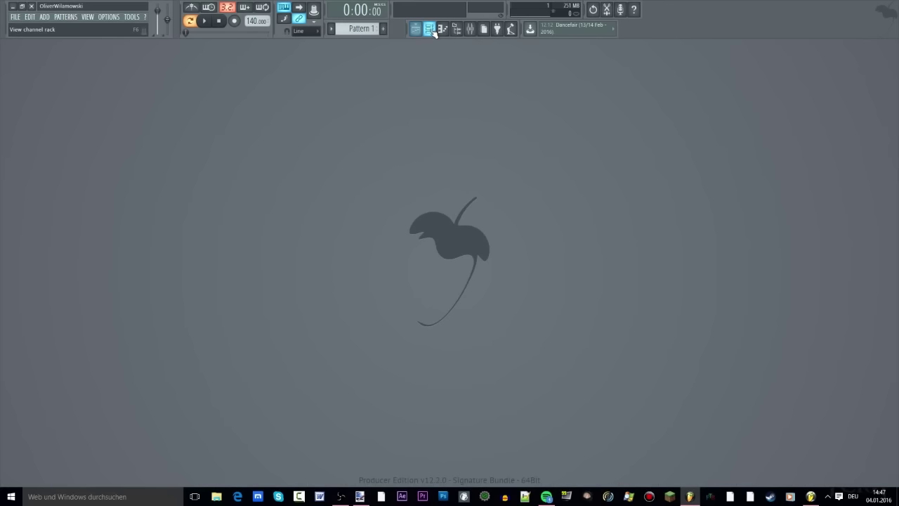
left_click(430, 30)
left_click(431, 30)
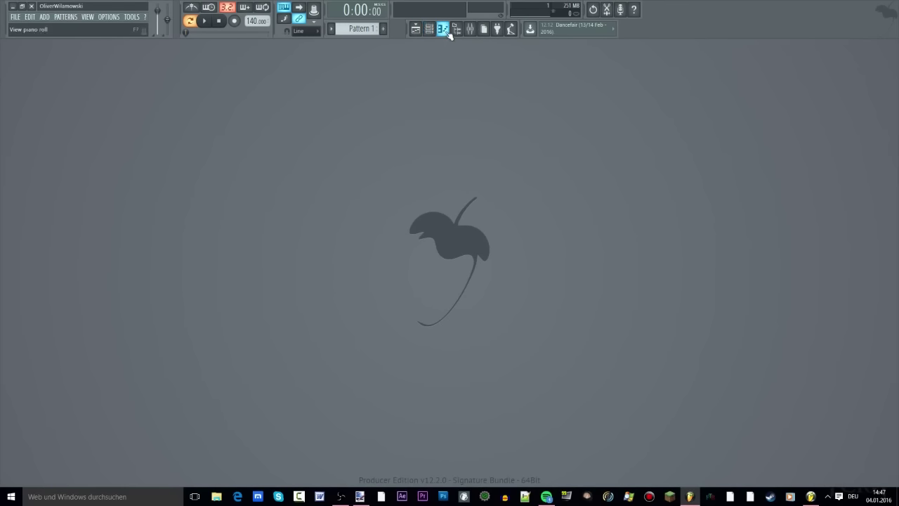
left_click(443, 29)
left_click(443, 29)
- Show and hide the browser, followed by the mixer
left_click(456, 30)
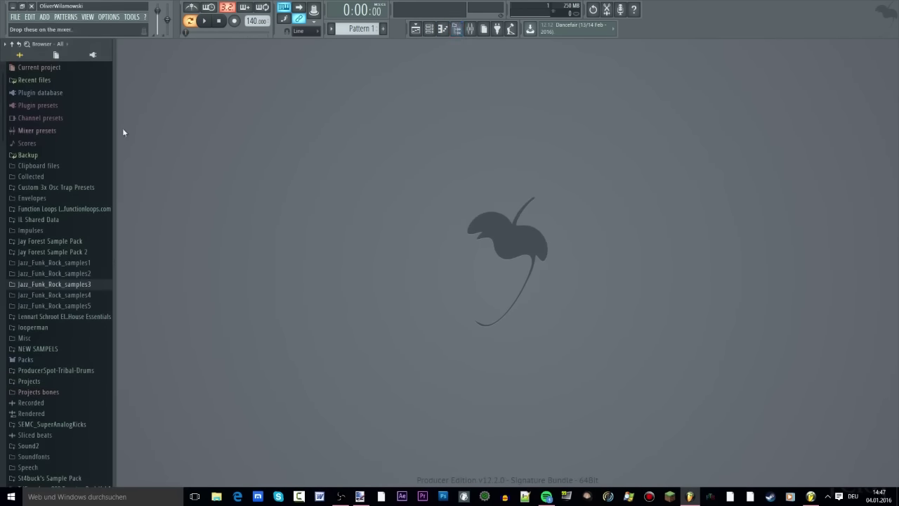
left_click(455, 30)
left_click(471, 29)
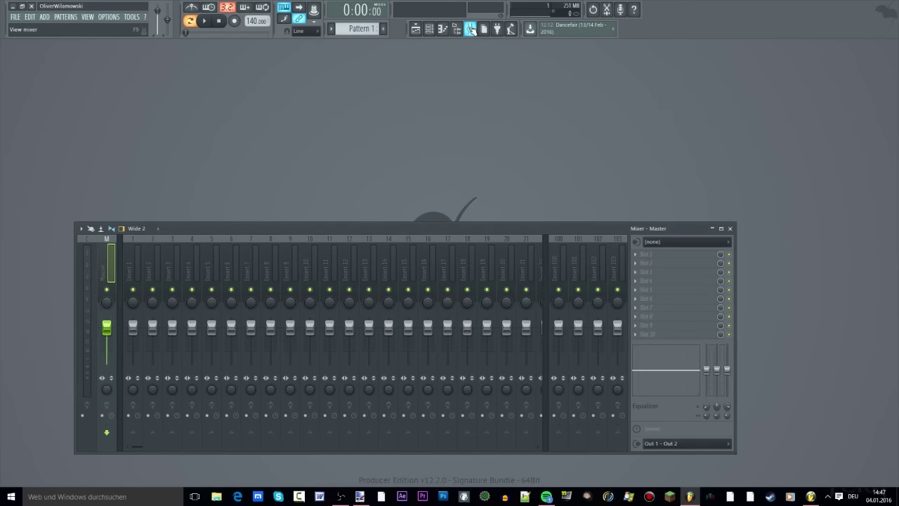
left_click(471, 30)
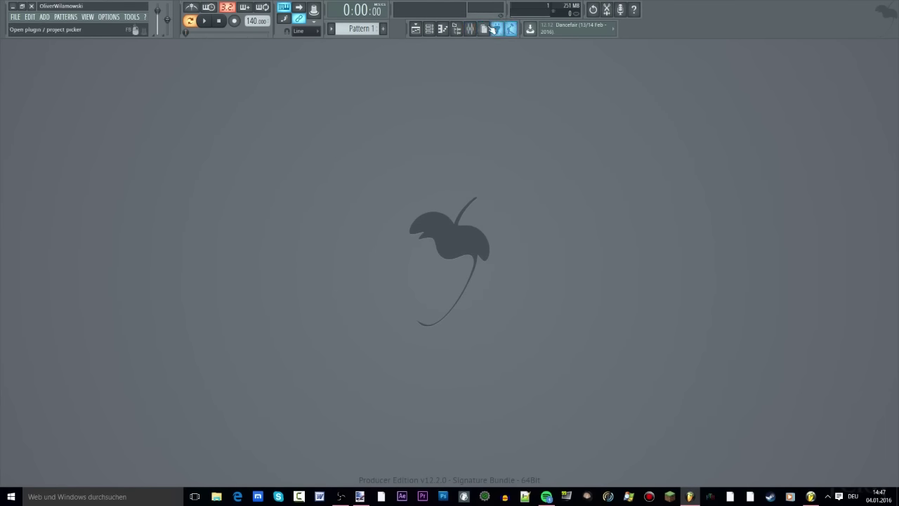
- Open the project picker overview of patterns and channels, and close it again
left_click(485, 29)
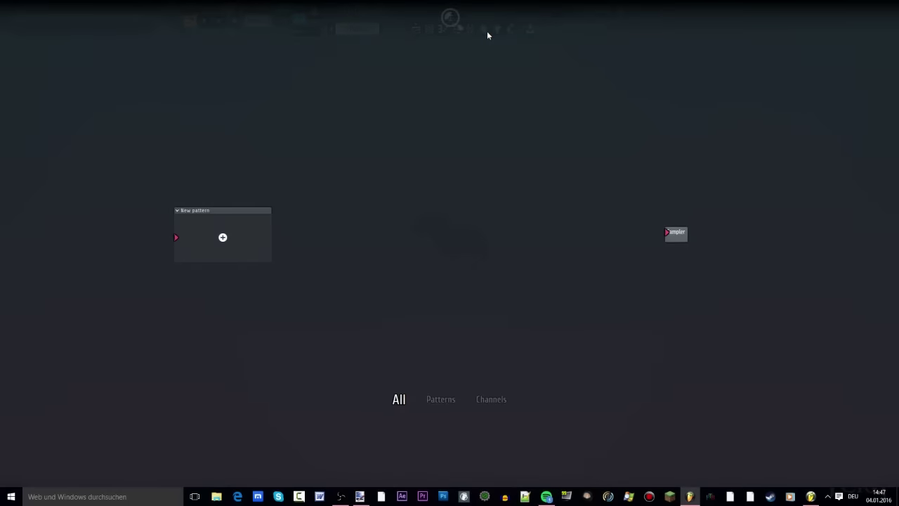
left_click(487, 31)
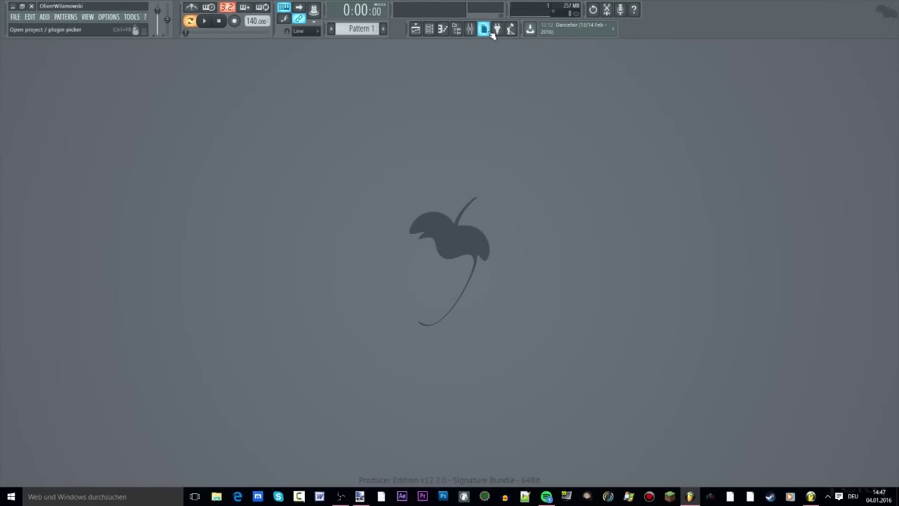
left_click(491, 32)
left_click(482, 34)
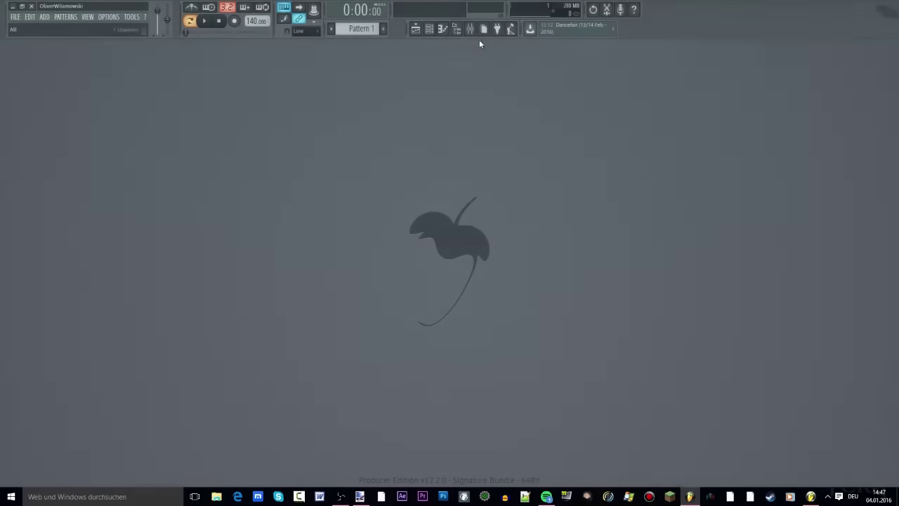
- Play and stop the empty pattern, display the channel rack, and restart playback in pattern mode
left_click(206, 23)
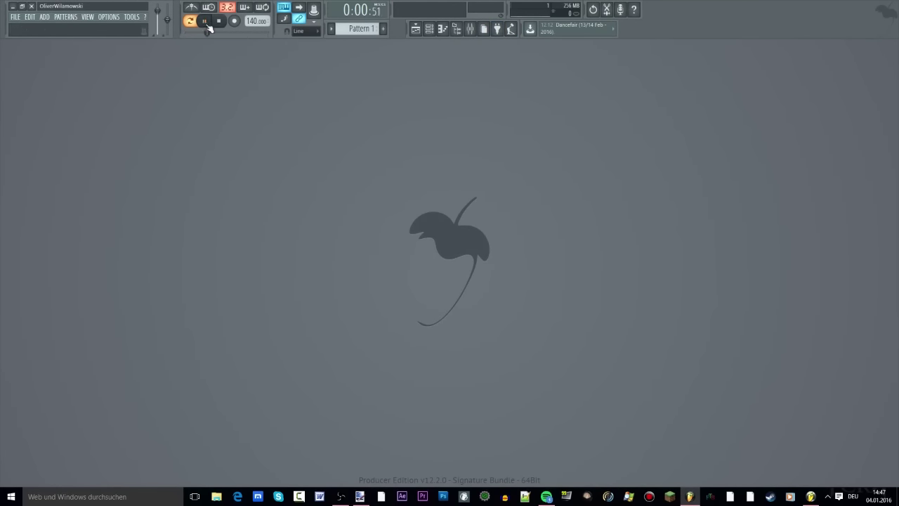
left_click(220, 24)
left_click(430, 28)
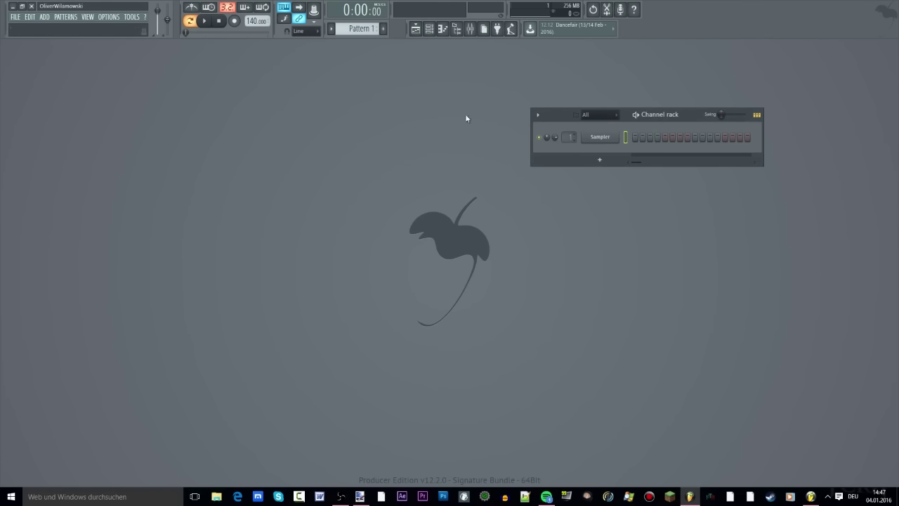
left_click(210, 23)
- Display the playlist, restore it from full size, and shrink and place it beside the channel rack
left_click(416, 28)
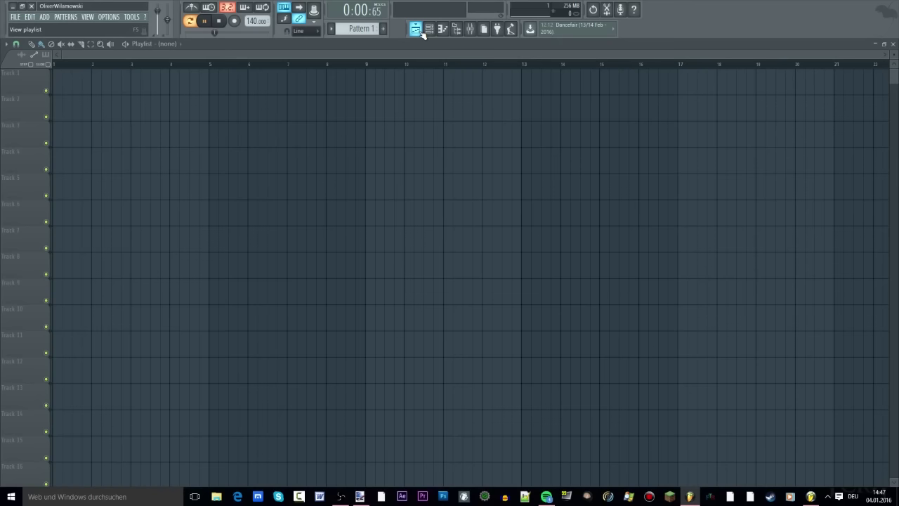
left_click(884, 44)
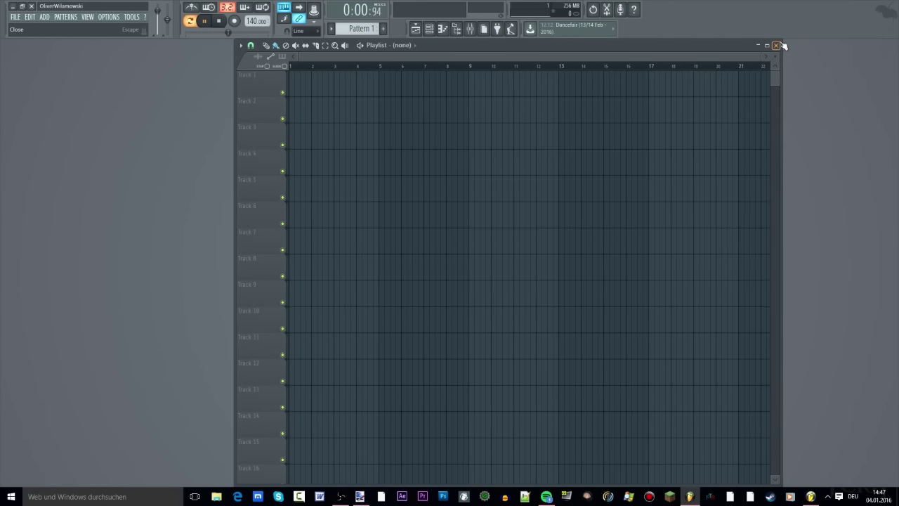
left_click_drag(780, 41, 518, 251)
left_click_drag(456, 255, 425, 127)
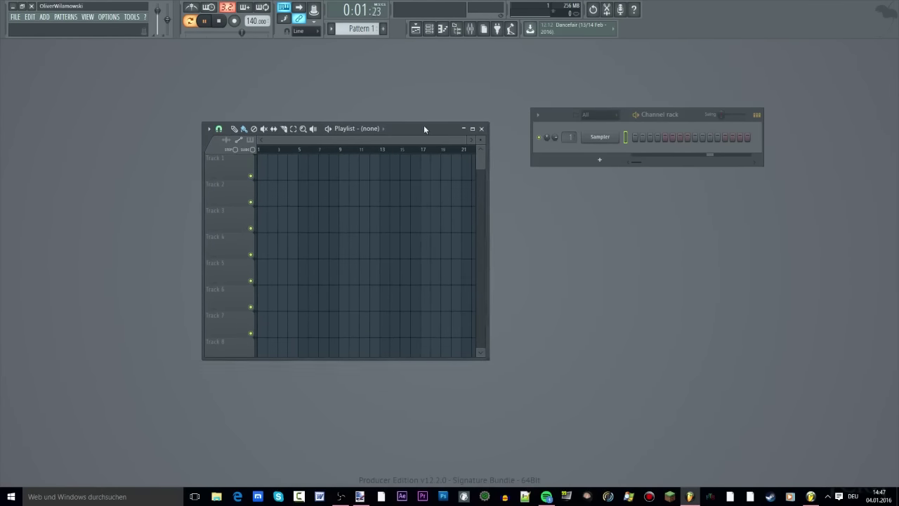
- Toggle between song and pattern mode during playback, leave song mode active, and stop the transport
left_click(194, 22)
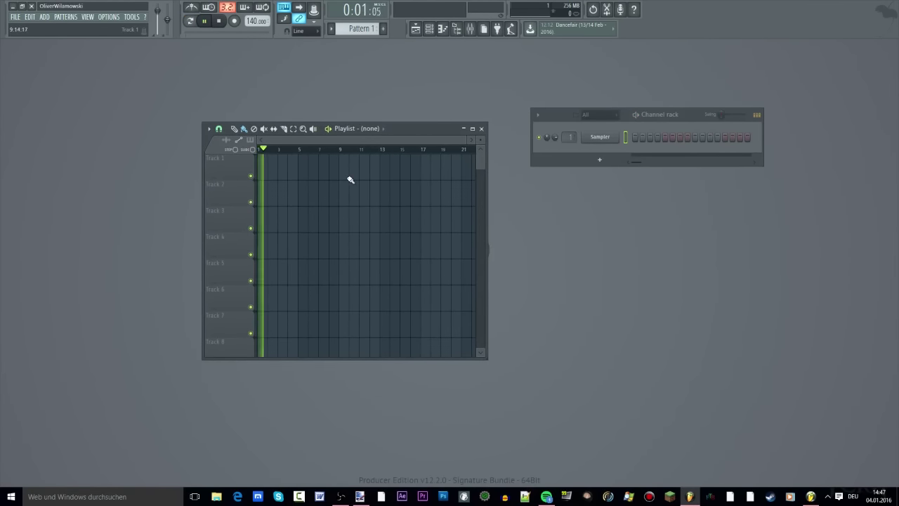
left_click(190, 21)
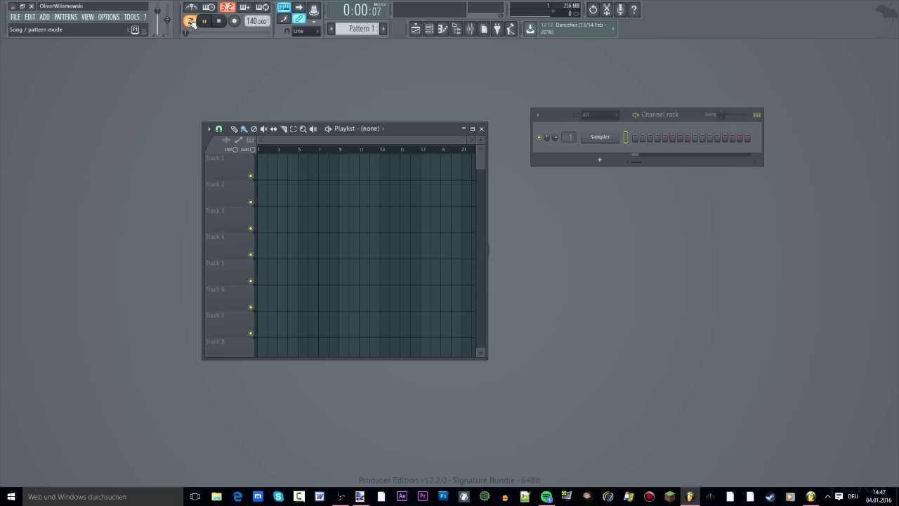
left_click(191, 21)
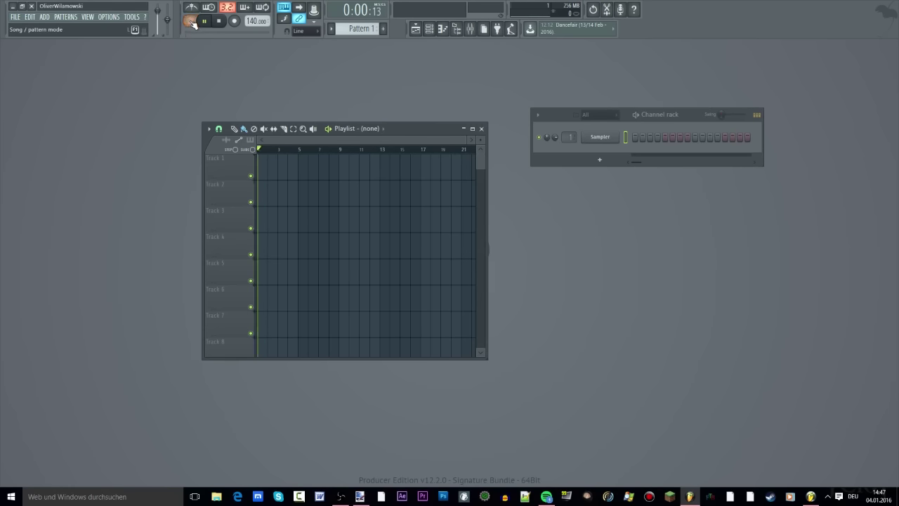
left_click(218, 21)
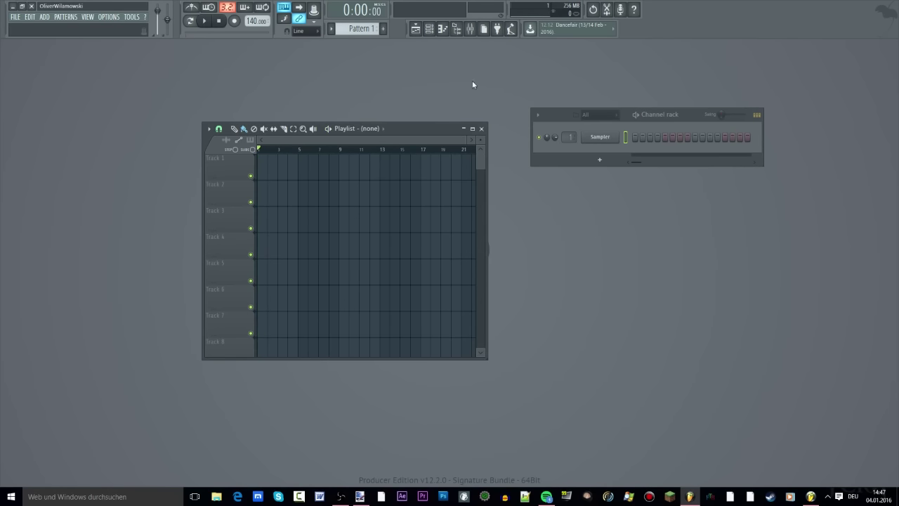
- Show the browser and look through its list of sample and preset folders
left_click(456, 29)
scroll(45, 255, "down", 1)
scroll(45, 254, "down", 6)
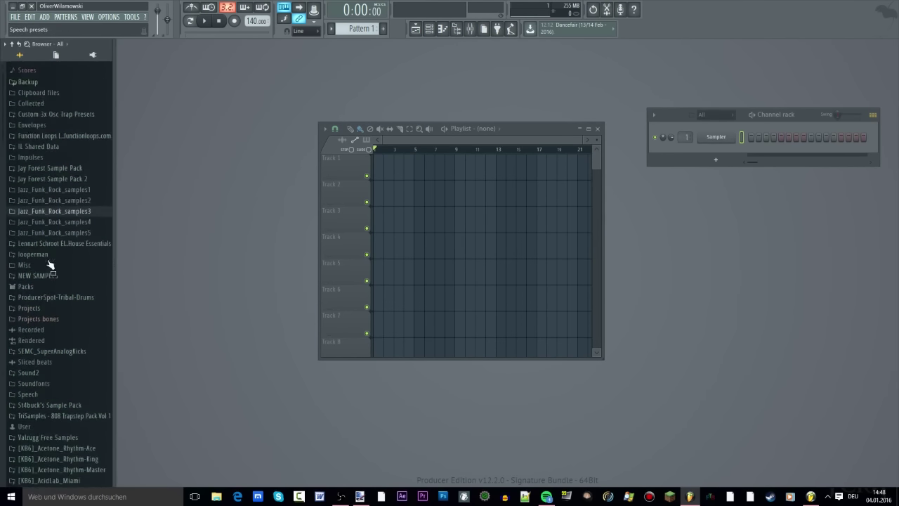
scroll(60, 283, "up", 4)
scroll(68, 298, "up", 4)
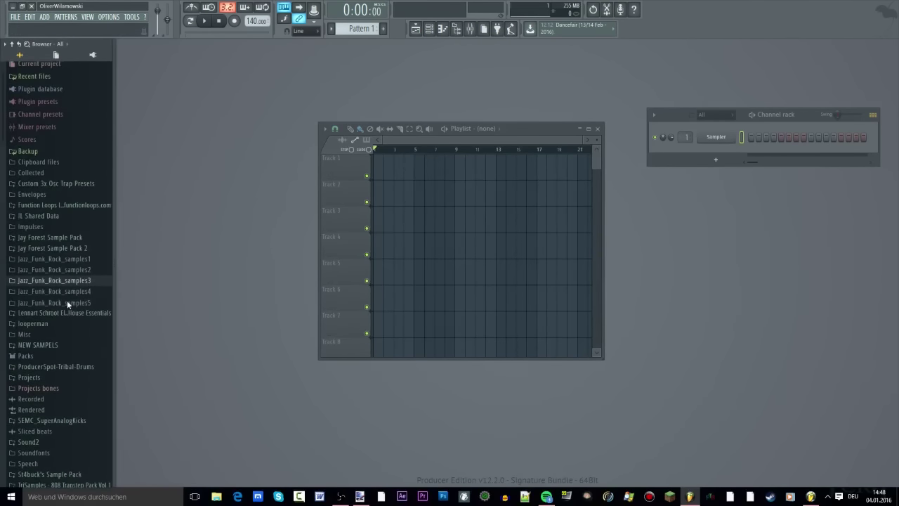
scroll(70, 306, "down", 3)
scroll(68, 302, "up", 1)
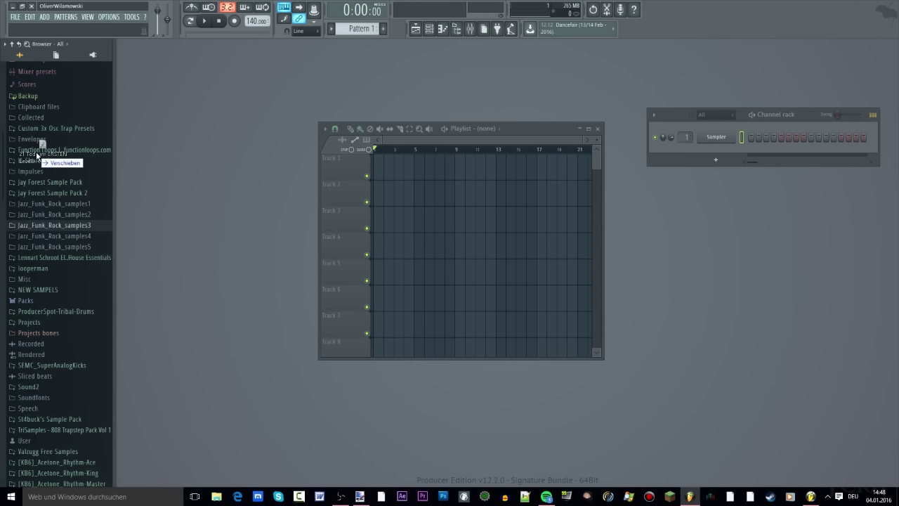
scroll(42, 306, "down", 5)
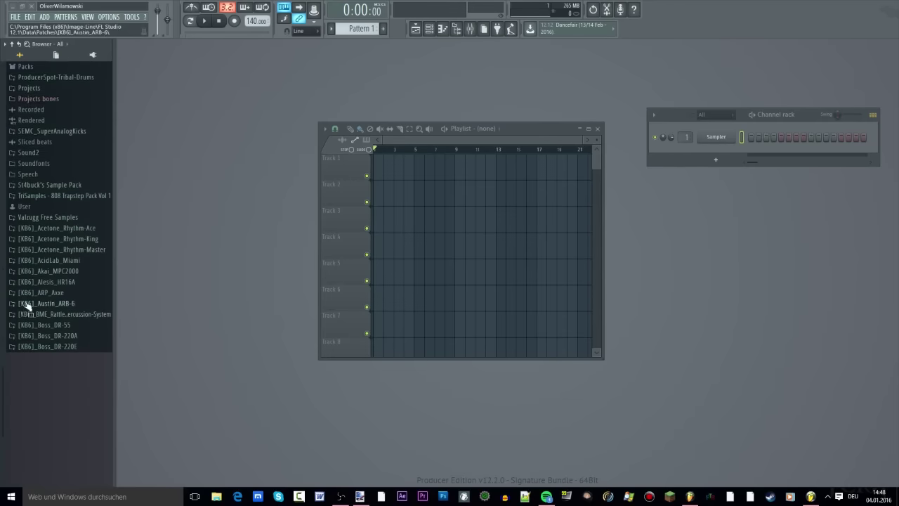
scroll(32, 312, "up", 1)
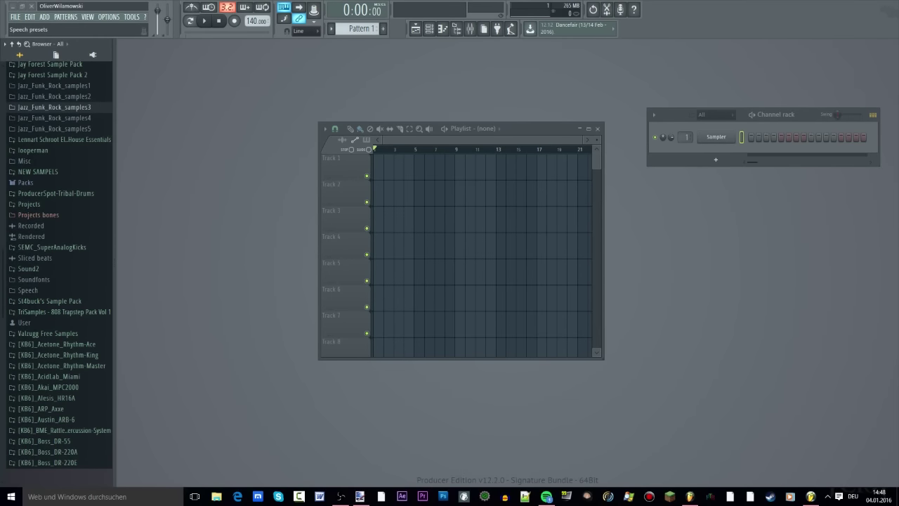
- Add the Desktop folder to the browser's folder list and expand it
left_click_drag(387, 150, 234, 130)
left_click_drag(2, 131, 79, 156)
- Examine the subfolders and audio files inside the Desktop folder in the browser
scroll(74, 294, "down", 6)
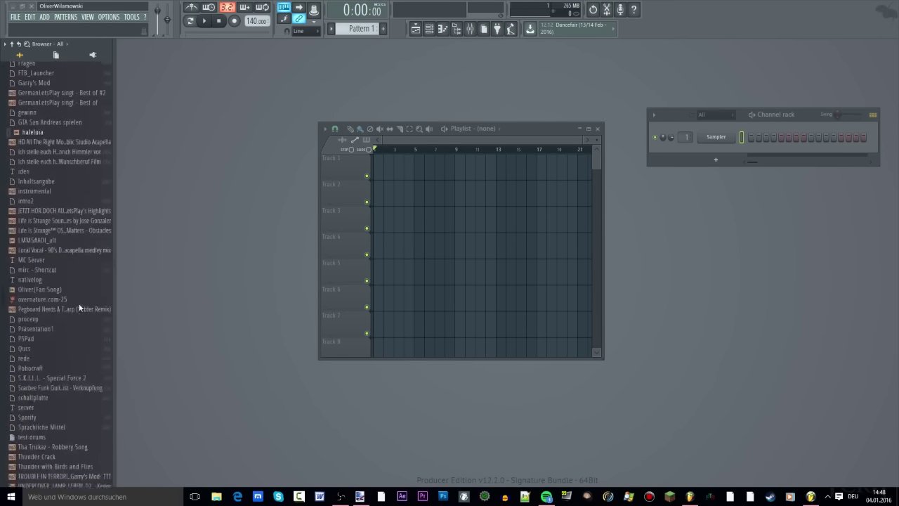
scroll(65, 277, "down", 2)
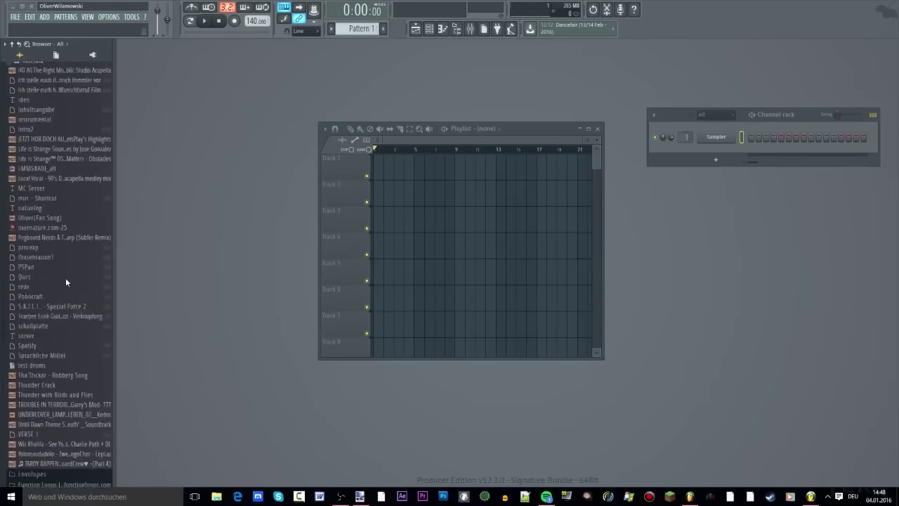
scroll(66, 281, "up", 6)
scroll(70, 298, "up", 5)
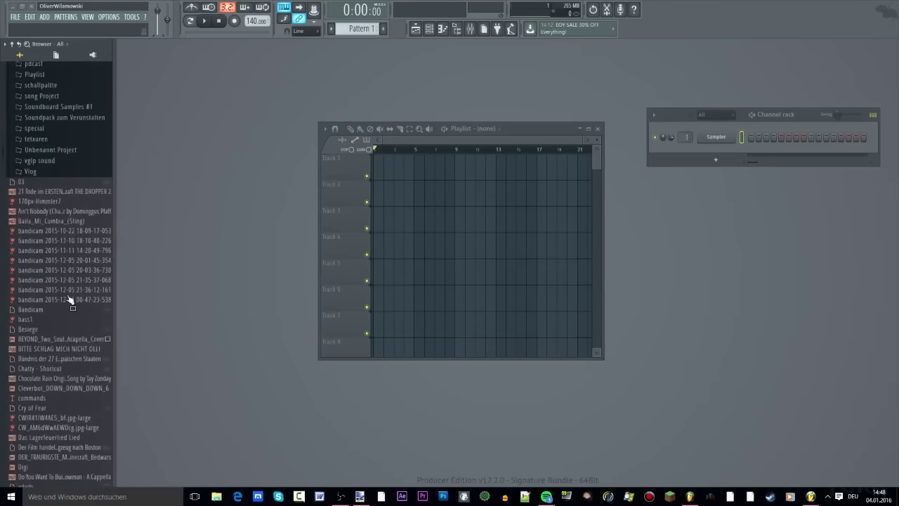
scroll(56, 211, "down", 7)
scroll(47, 226, "down", 4)
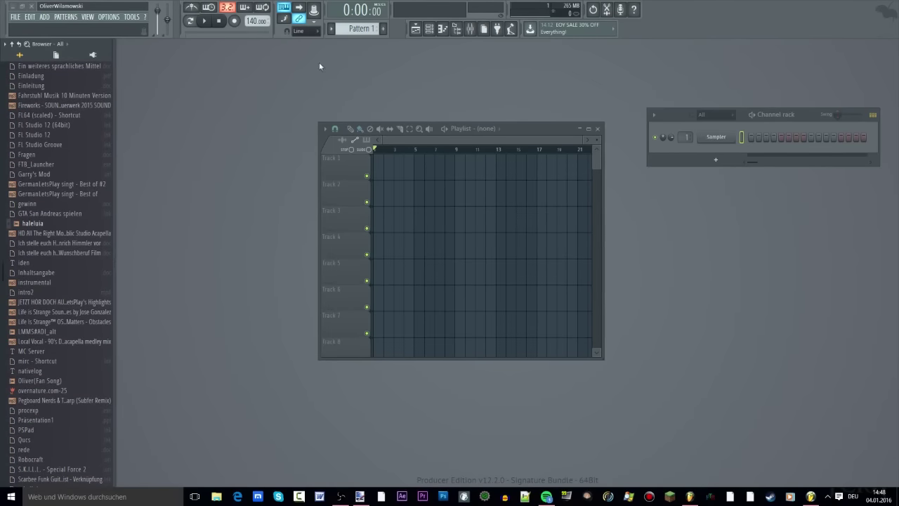
scroll(73, 178, "up", 10)
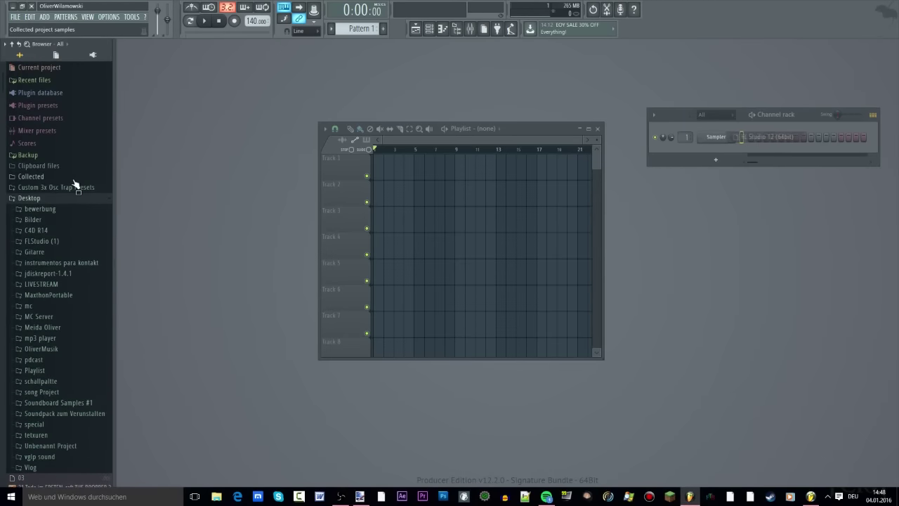
scroll(91, 263, "down", 4)
scroll(80, 239, "up", 4)
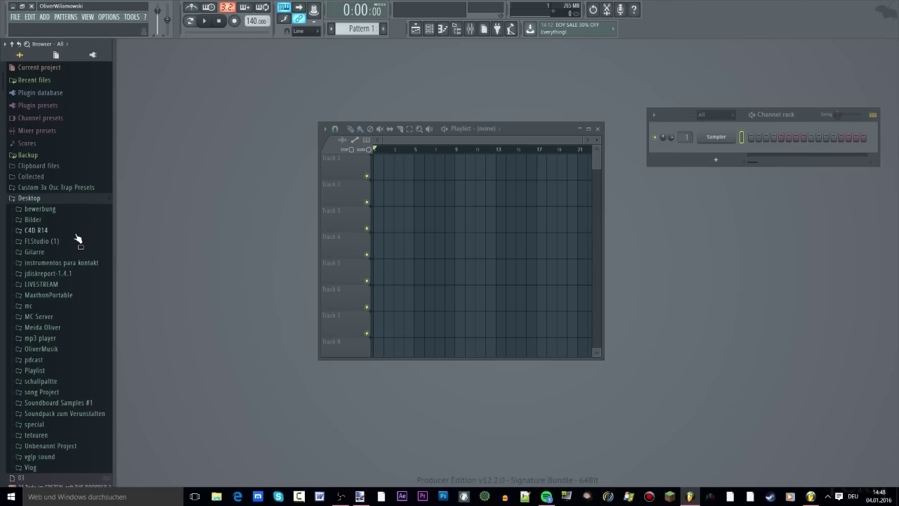
- Collapse the Desktop folder and look through the remaining browser folders
left_click(74, 197)
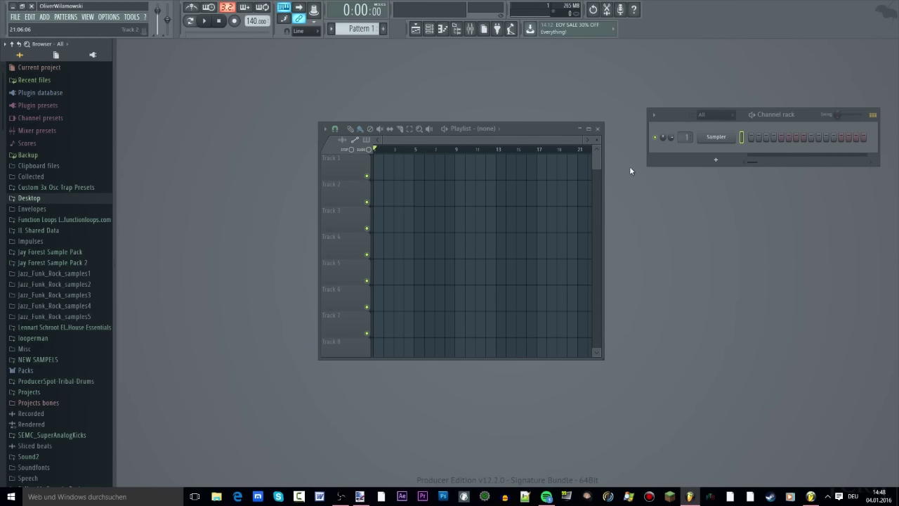
scroll(36, 257, "down", 7)
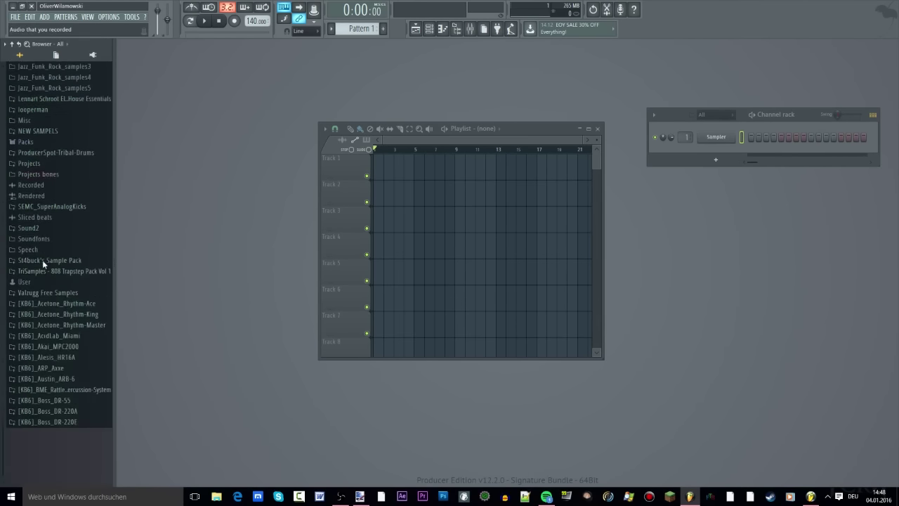
scroll(42, 260, "up", 7)
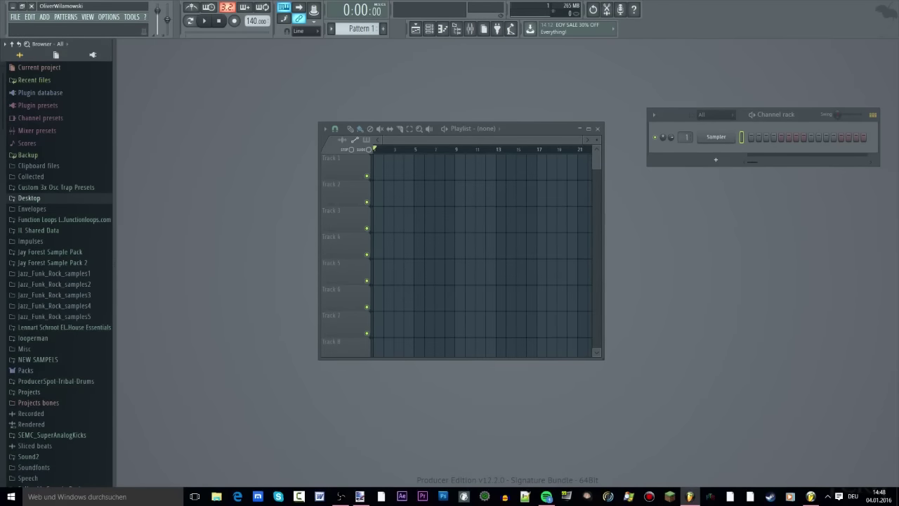
left_click_drag(476, 176, 698, 137)
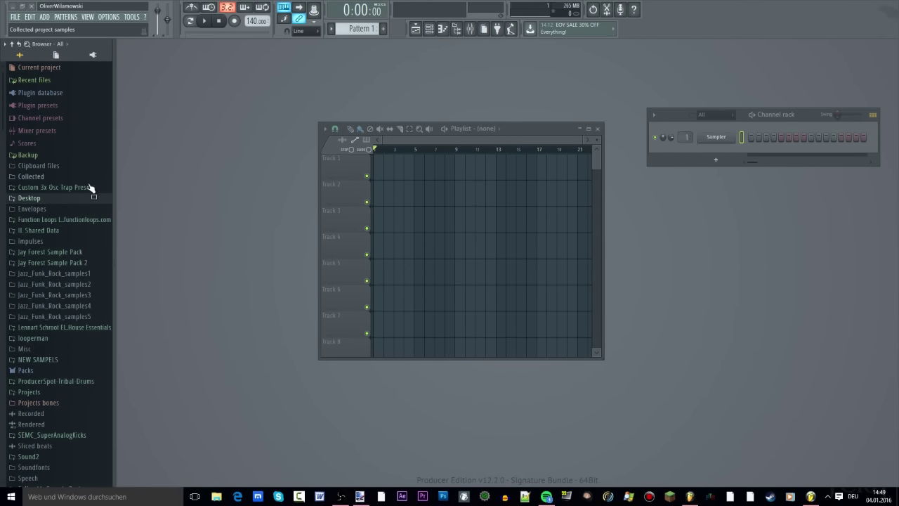
scroll(64, 252, "down", 11)
scroll(64, 252, "up", 11)
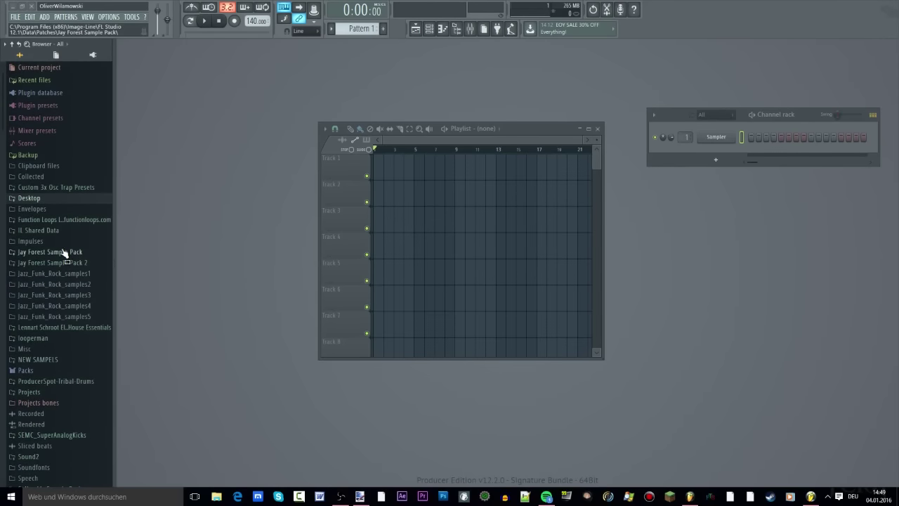
- Switch the browser to its plugin view and back to all content, and look through the folders again
left_click(93, 55)
left_click(31, 56)
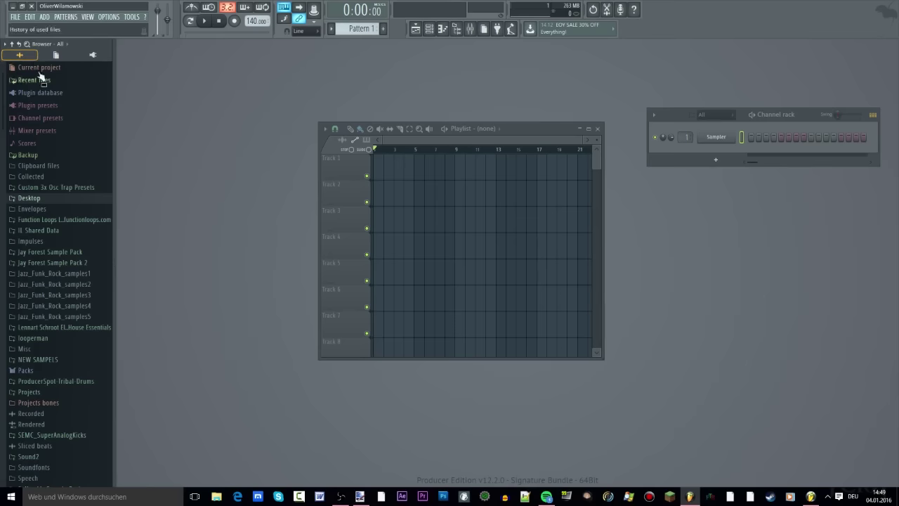
scroll(57, 157, "down", 4)
scroll(57, 157, "up", 2)
scroll(57, 157, "down", 2)
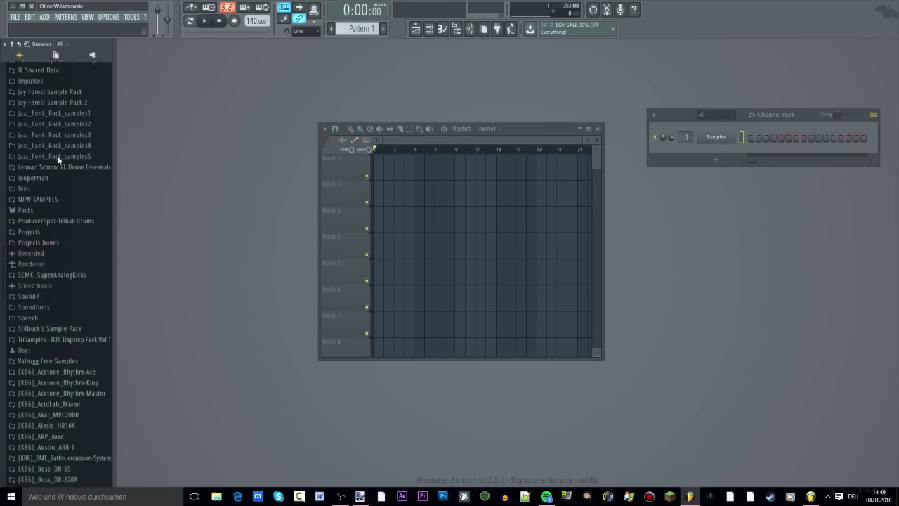
scroll(56, 156, "up", 4)
scroll(49, 217, "down", 6)
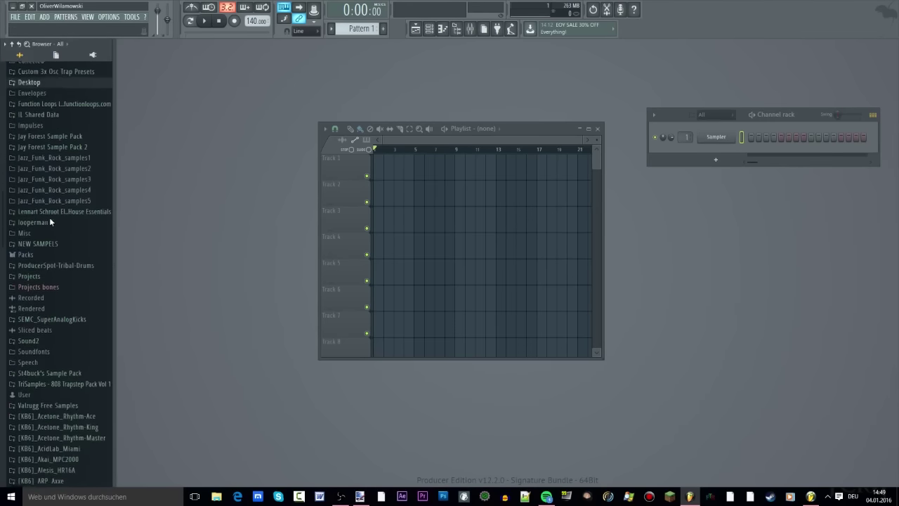
scroll(52, 220, "up", 4)
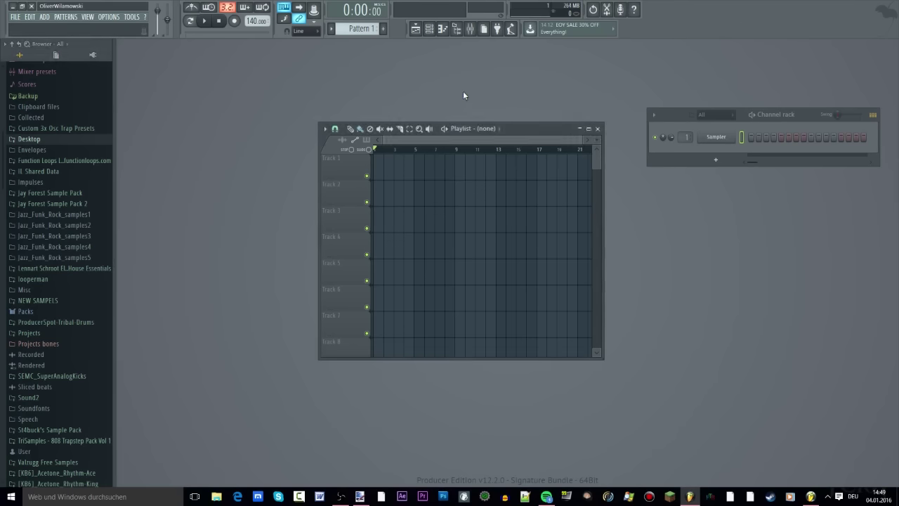
- Move the playlist window closer to the browser and place the channel rack beside it at the same height
left_click_drag(522, 129, 413, 83)
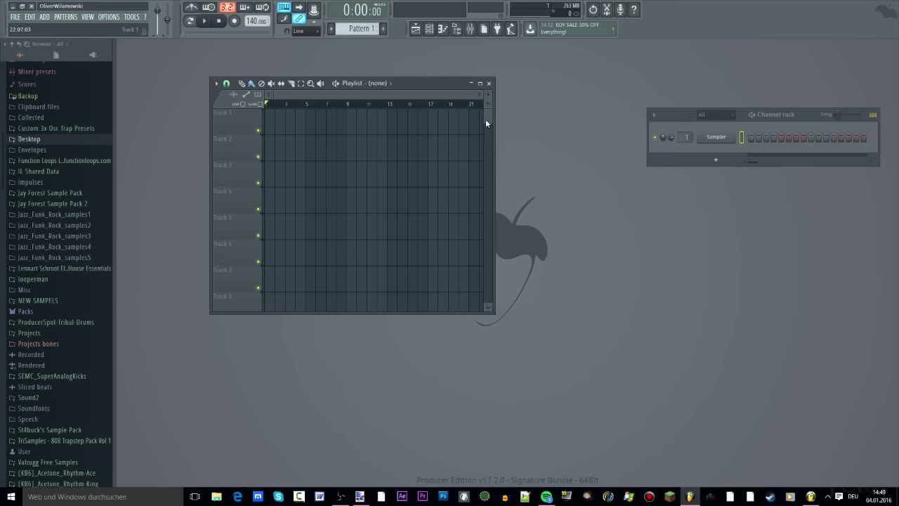
left_click_drag(803, 124, 671, 83)
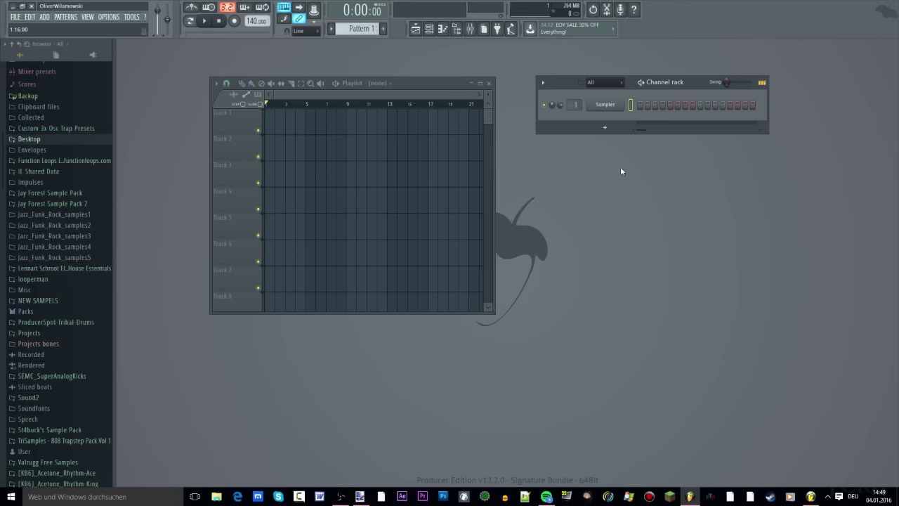
- Expand the Jazz_Funk_Rock_samples1 folder in the browser and look through the rest of the folder list
left_click(61, 215)
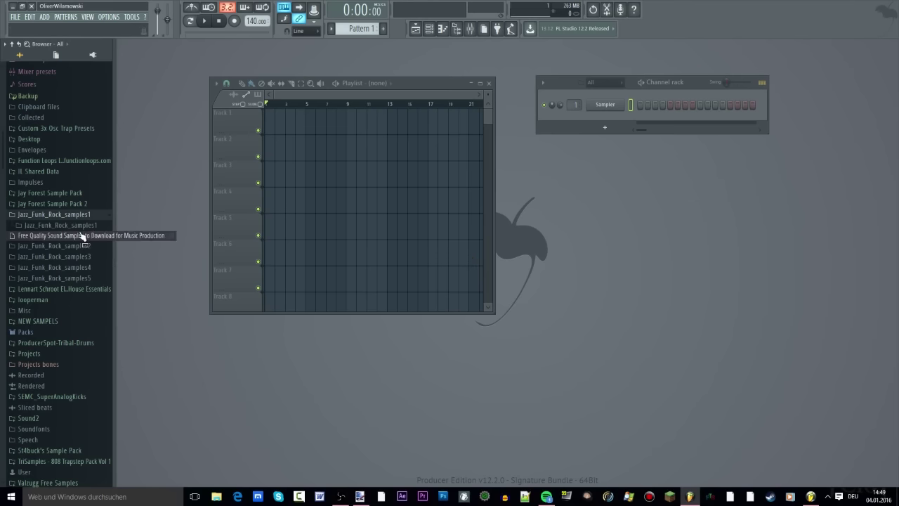
scroll(78, 238, "down", 3)
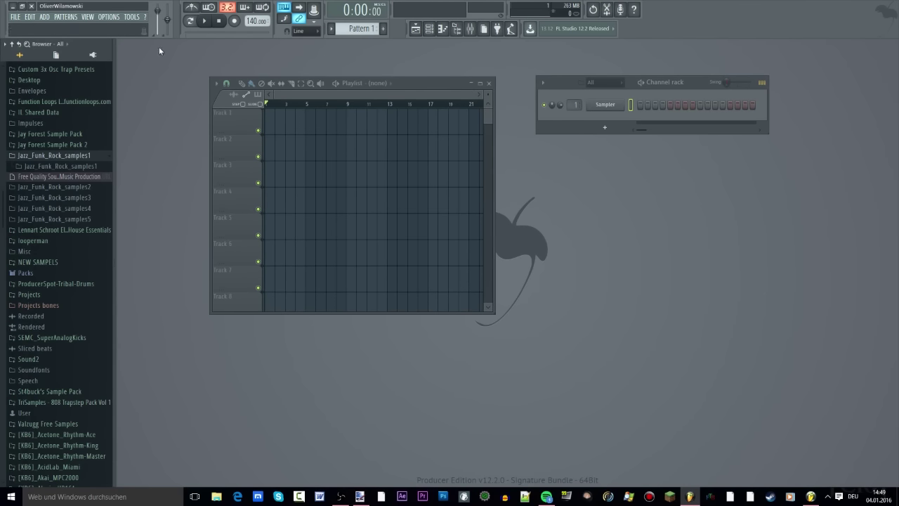
scroll(64, 217, "down", 10)
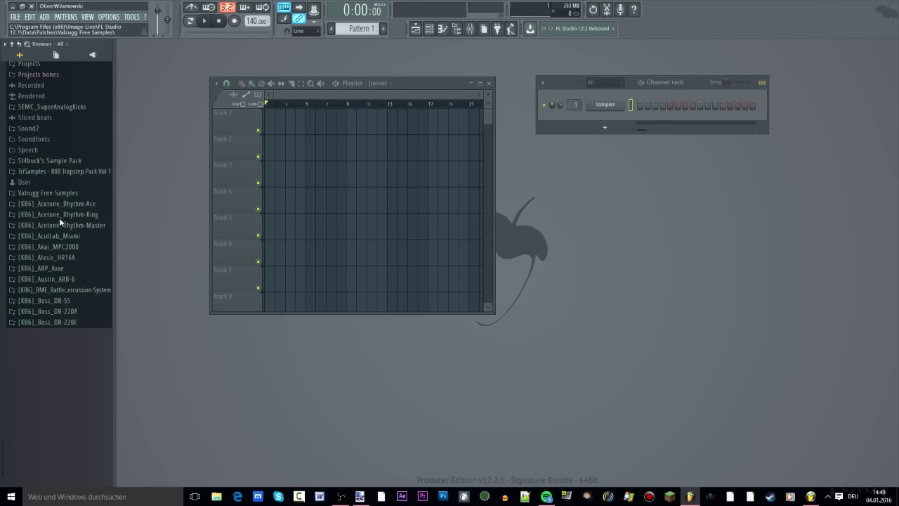
scroll(59, 218, "up", 1)
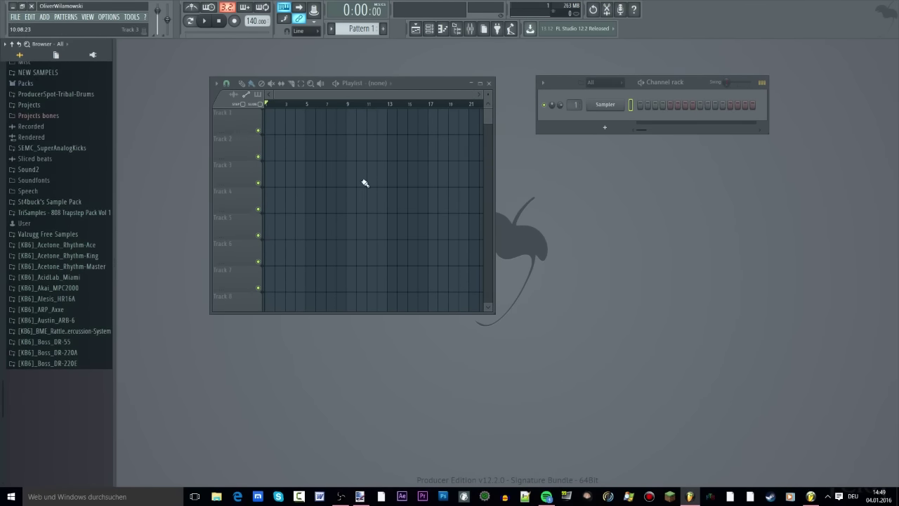
scroll(85, 195, "up", 10)
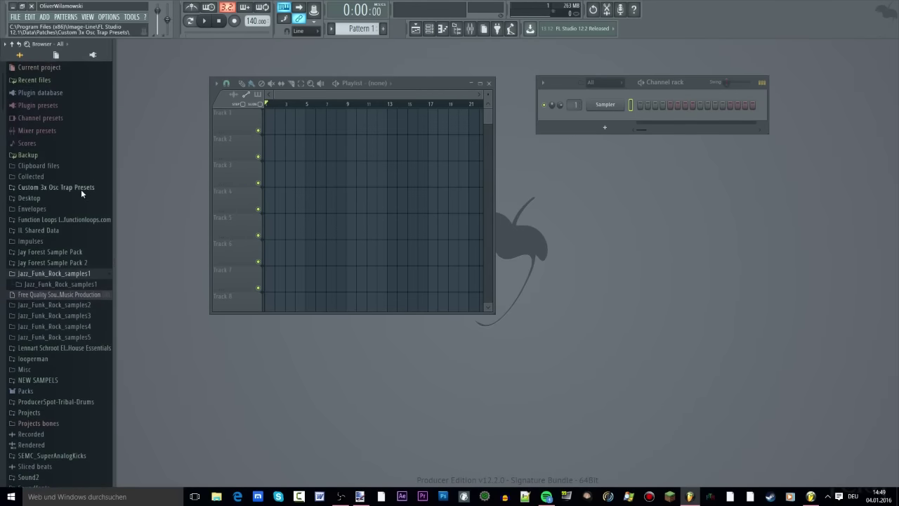
scroll(81, 194, "down", 2)
scroll(83, 187, "up", 2)
scroll(74, 232, "down", 2)
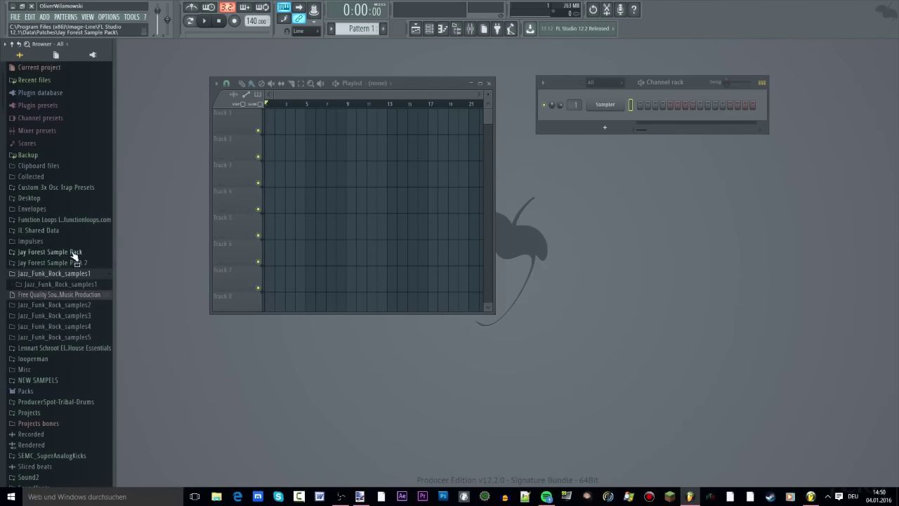
- Expand the Packs folder in the browser, then its Drums folder and the Kicks folder inside
scroll(66, 285, "down", 6)
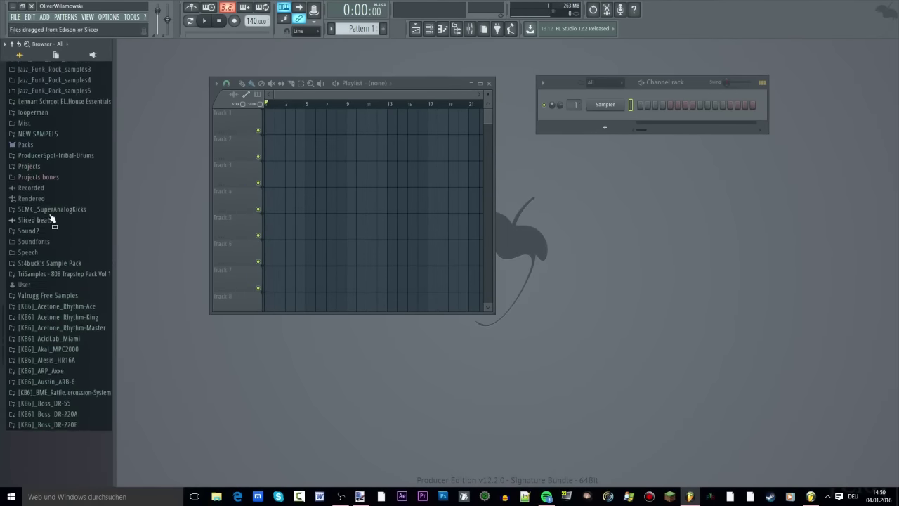
left_click(27, 135)
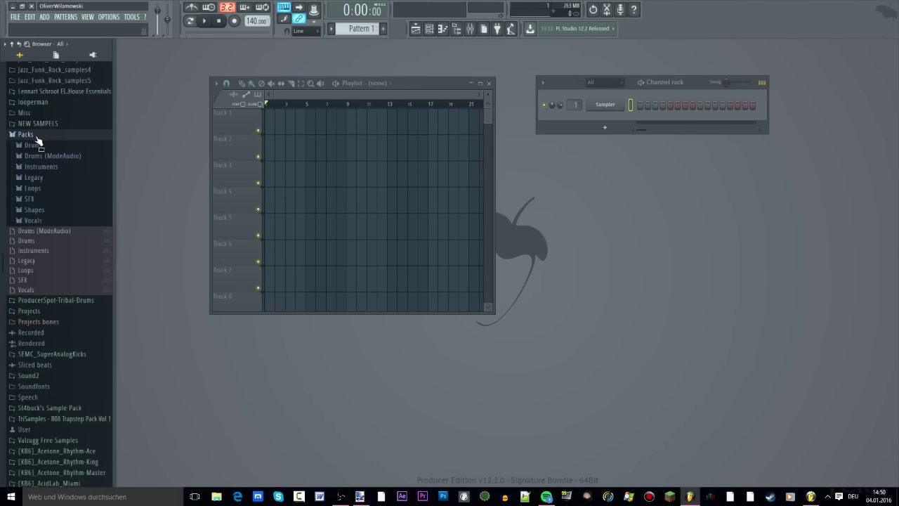
left_click(33, 147)
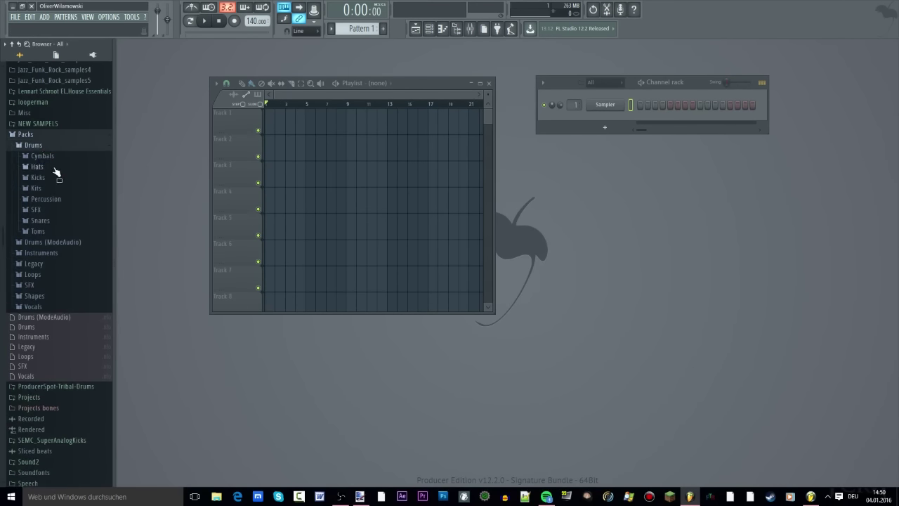
left_click(49, 180)
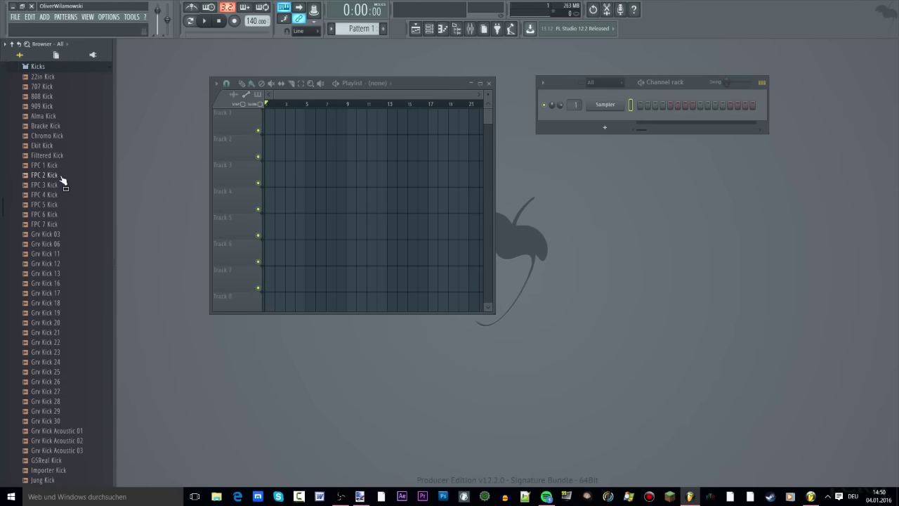
- Preview several kick samples from the Kicks folder, including Grv Kick 17 and FPC 6 Kick
left_click(61, 177)
left_click(52, 197)
left_click(61, 238)
left_click(59, 253)
left_click(58, 273)
left_click(56, 294)
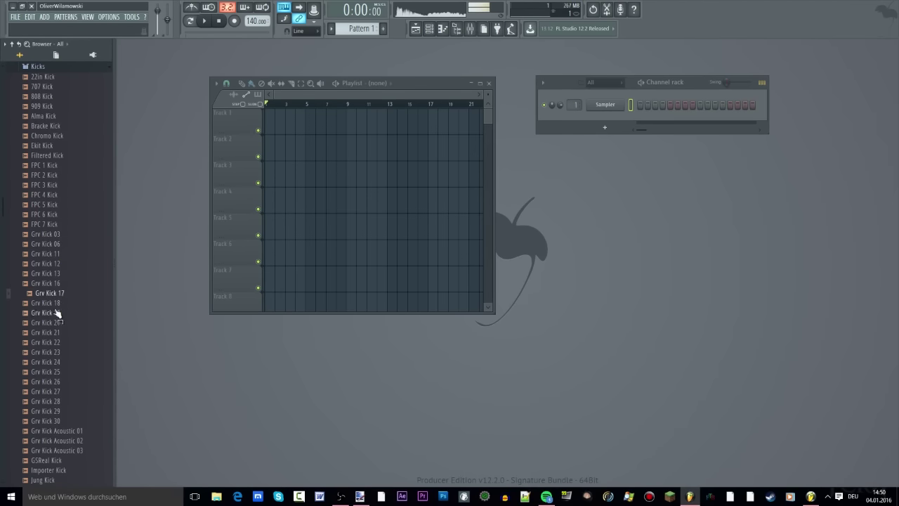
left_click(55, 313)
left_click(53, 342)
left_click(49, 244)
left_click(49, 214)
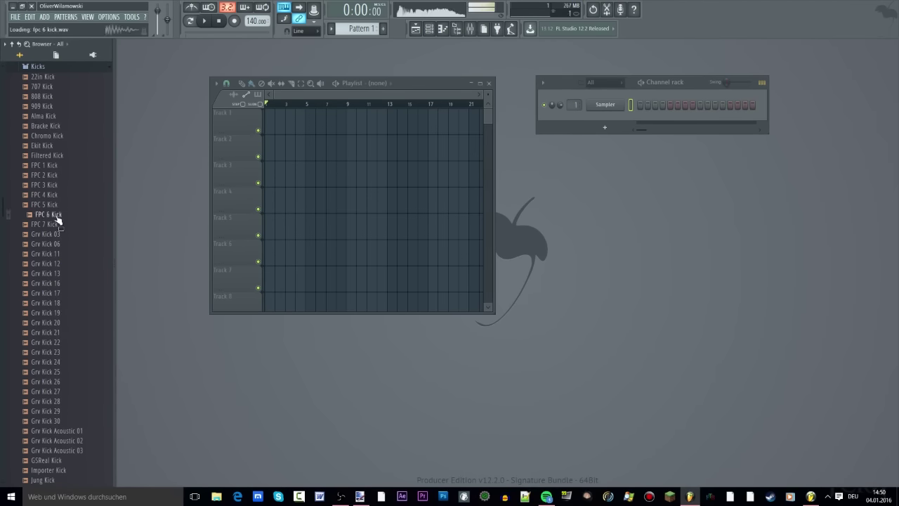
- Hide the channel rack and show it again, and do the same with the playlist
left_click(429, 30)
left_click(429, 29)
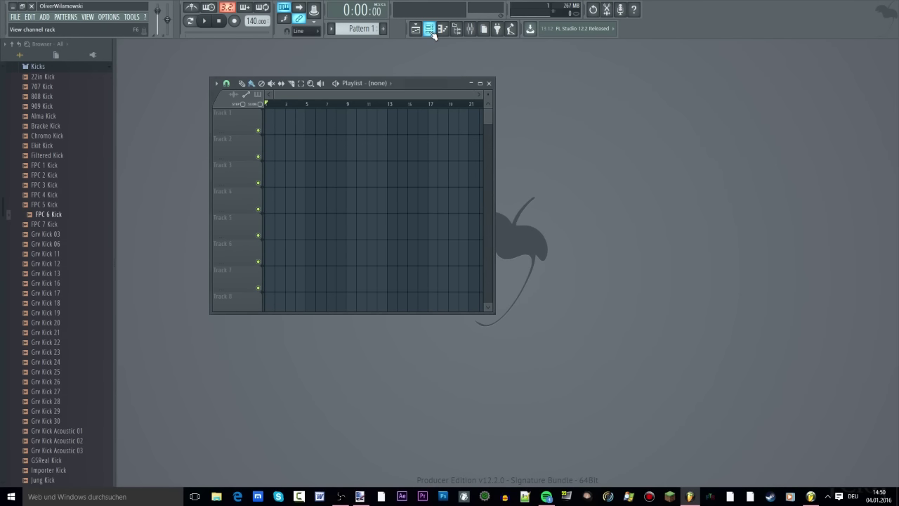
left_click(429, 30)
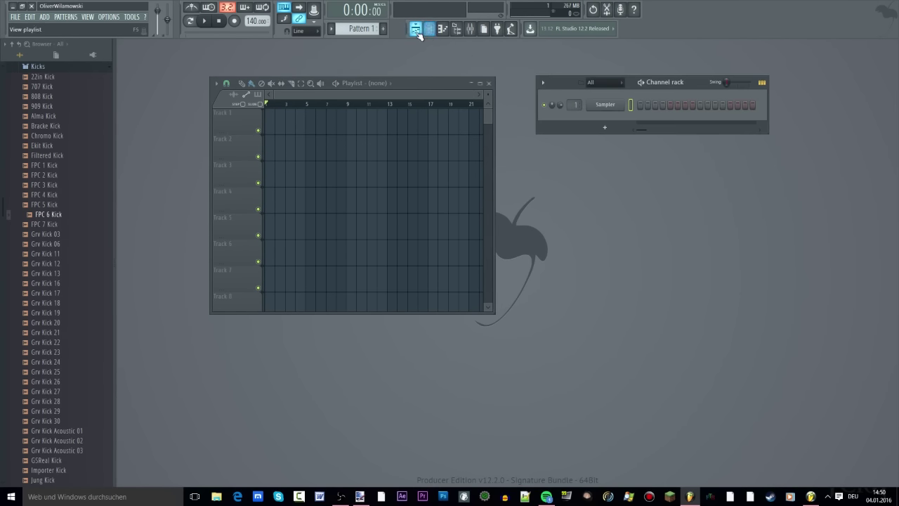
left_click(415, 29)
left_click(415, 29)
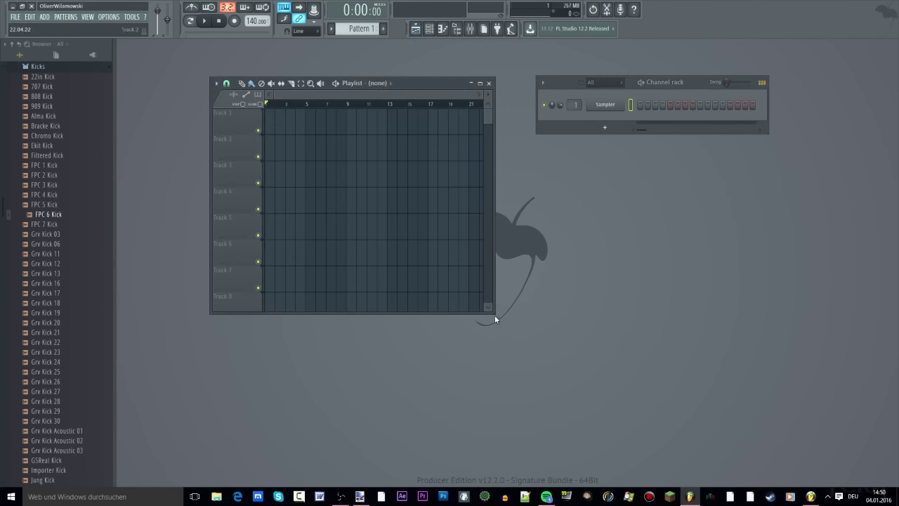
- Enlarge the playlist window slightly and move it closer to the browser
left_click_drag(495, 315, 531, 333)
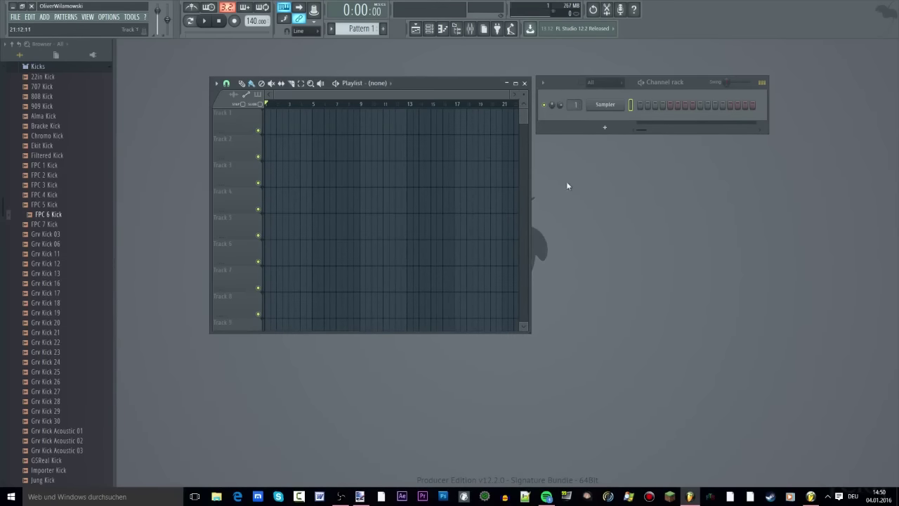
left_click_drag(406, 84, 378, 75)
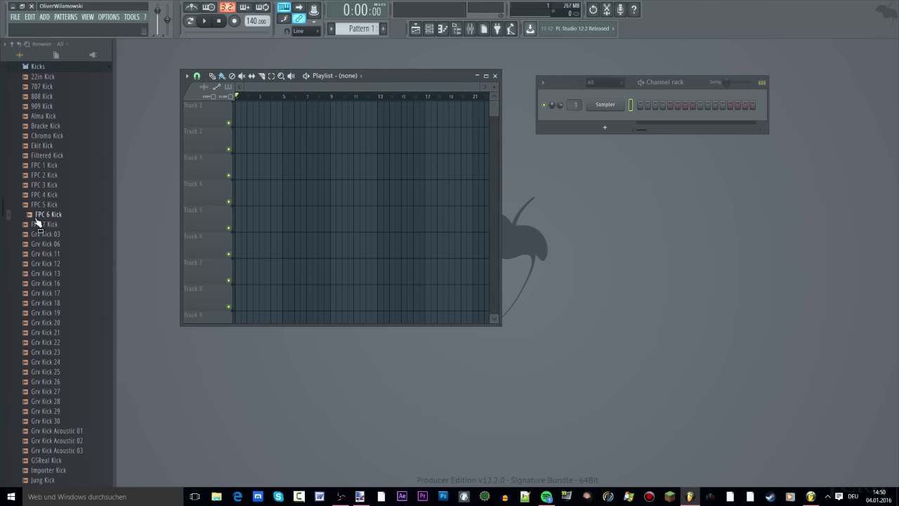
- Load FPC 6 Kick into the Sampler channel and add Grv Kick 16 as a new channel in the channel rack
left_click_drag(36, 222, 614, 105)
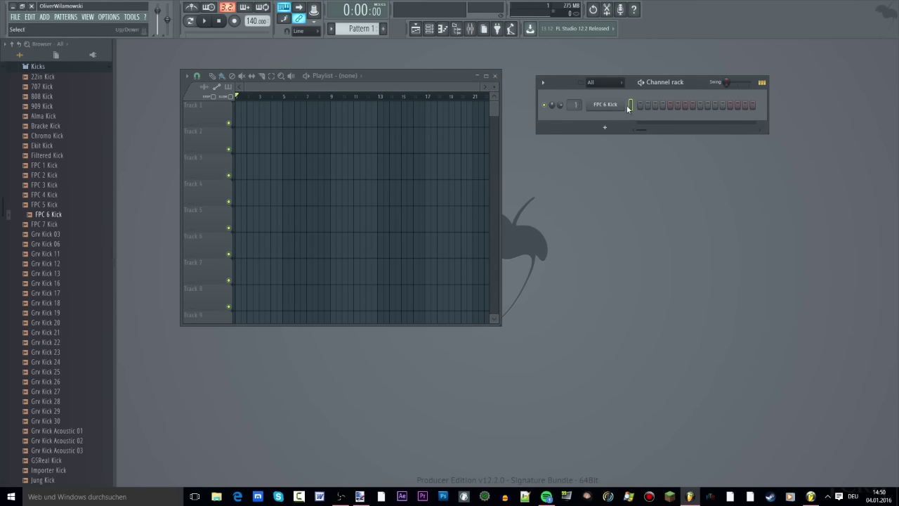
left_click_drag(46, 283, 602, 127)
- Add Filtered Snare 1 from the Drums pack's Snares folder as a new channel and collapse the folder
left_click(55, 67)
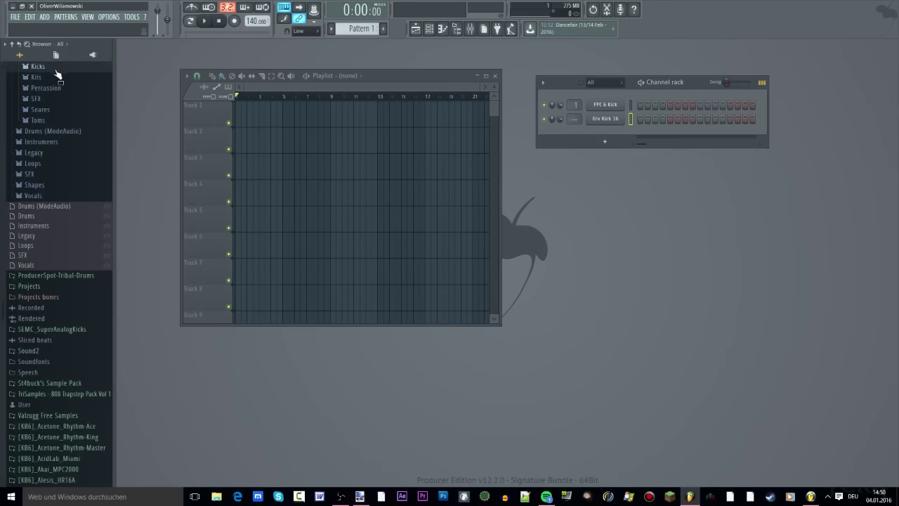
left_click(47, 109)
left_click_drag(51, 243, 601, 135)
scroll(31, 222, "up", 5)
scroll(38, 260, "down", 3)
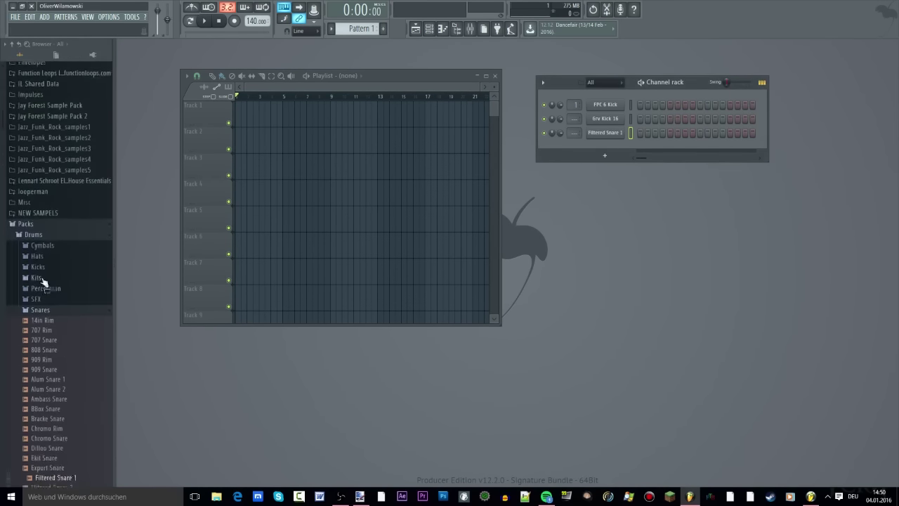
left_click(50, 303)
- Look through the Packs subfolders and the other sample folders in the browser
scroll(60, 281, "down", 4)
scroll(69, 258, "up", 2)
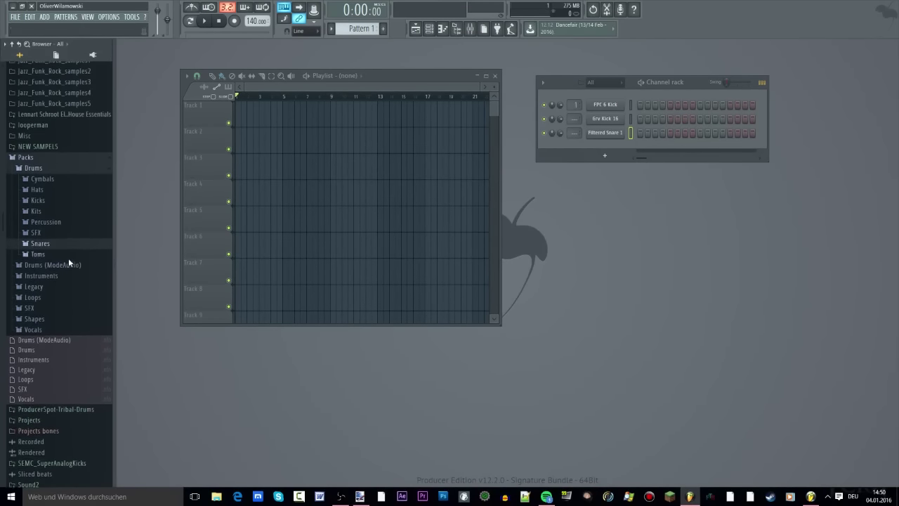
scroll(68, 261, "down", 8)
scroll(67, 264, "down", 1)
scroll(67, 264, "up", 10)
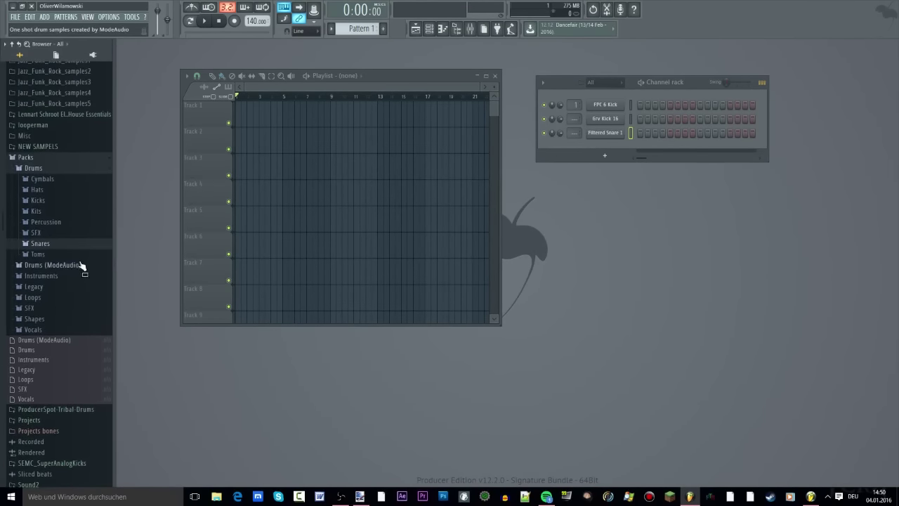
scroll(70, 266, "down", 3)
scroll(43, 271, "up", 6)
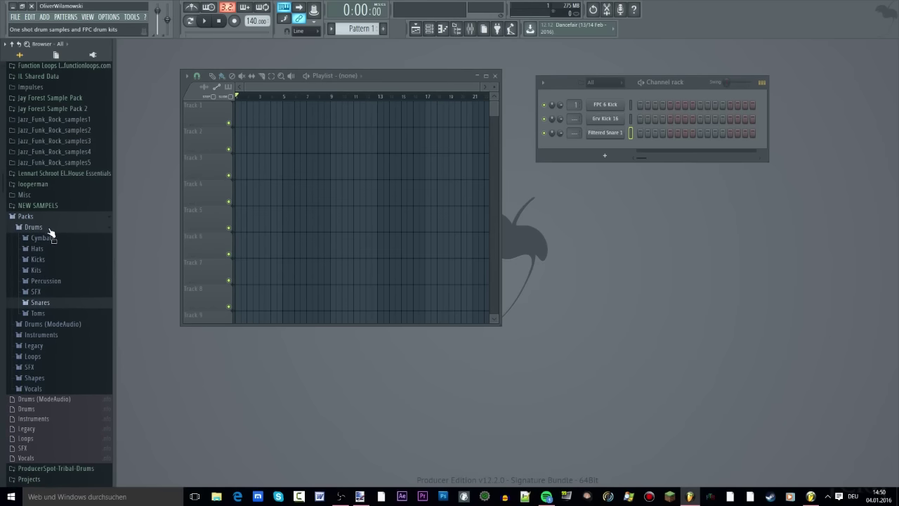
scroll(70, 260, "down", 3)
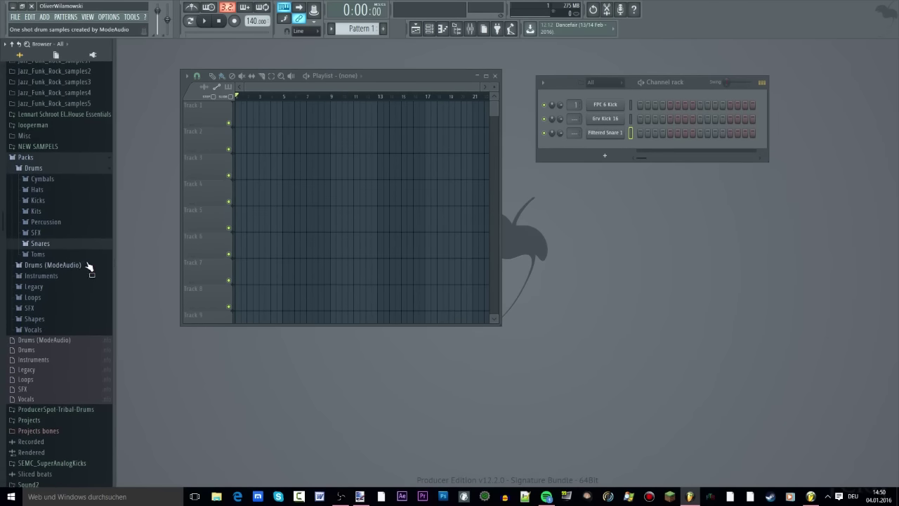
- Expand the Instruments folder inside Packs and look through its instrument categories
left_click(49, 278)
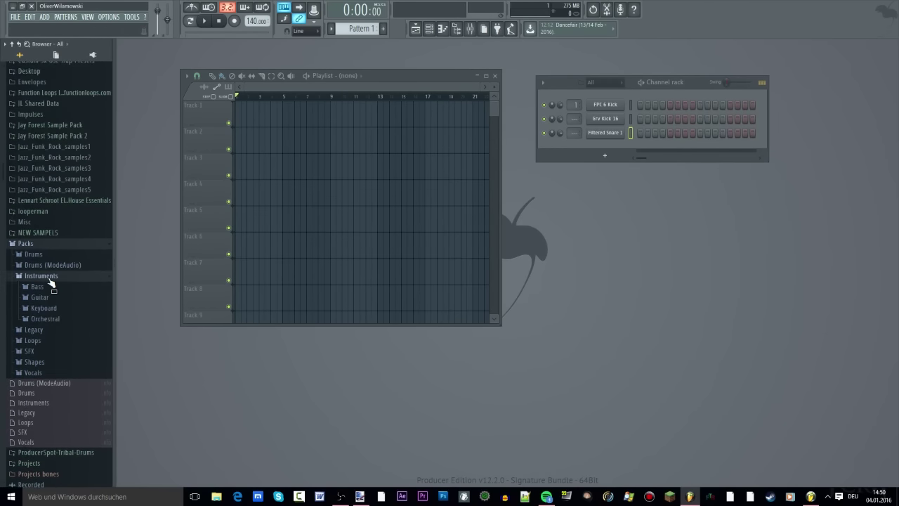
scroll(54, 267, "down", 3)
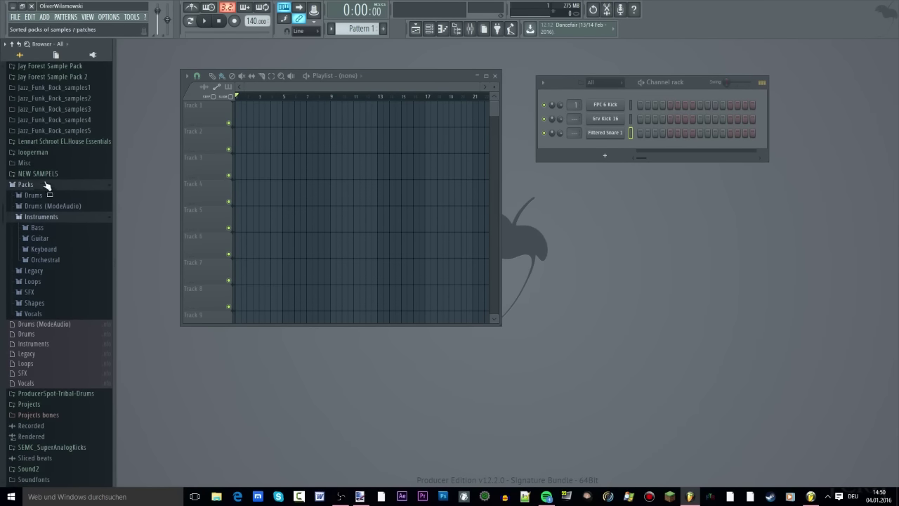
scroll(50, 209, "up", 2)
scroll(53, 209, "up", 3)
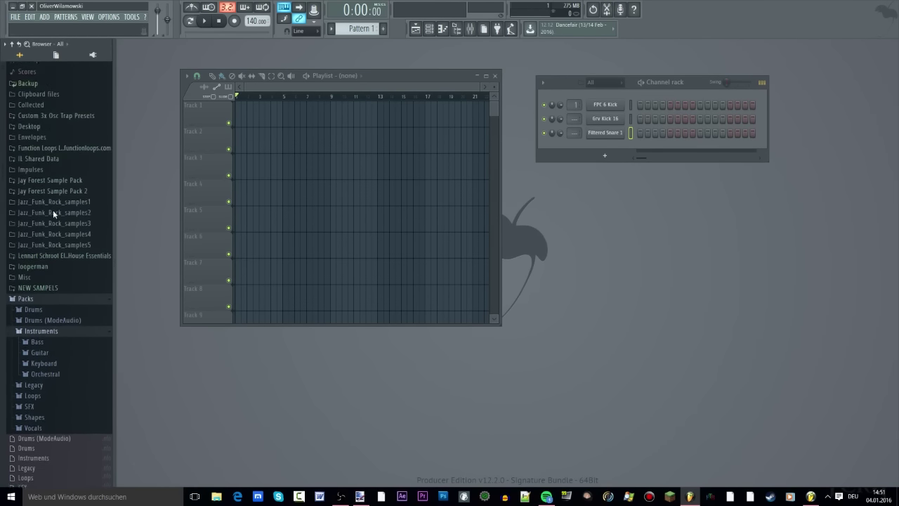
scroll(53, 211, "down", 5)
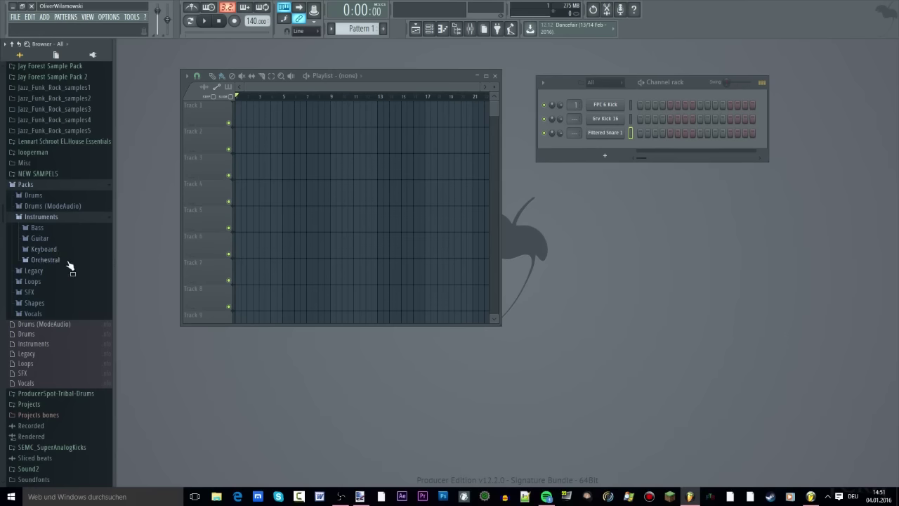
- Add Grand Piano from the Keyboard folder as a new channel and move its plugin window below the channel rack
left_click(43, 249)
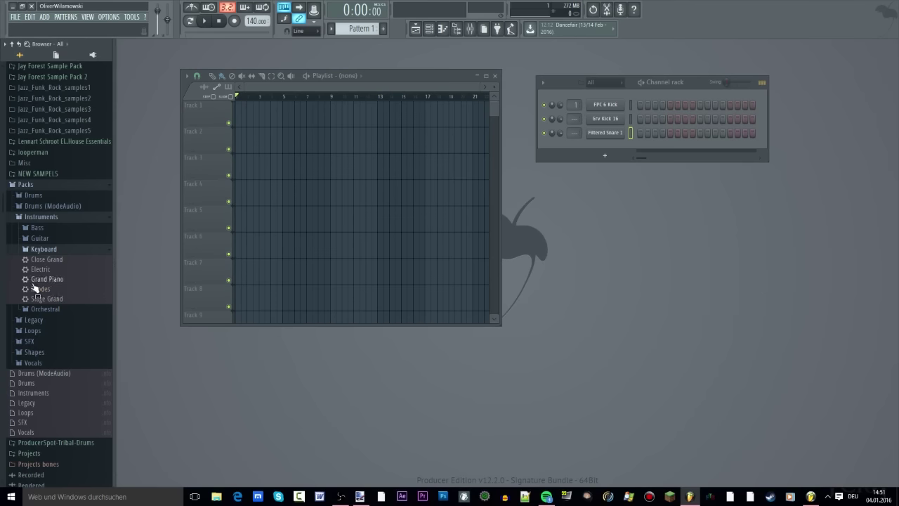
left_click_drag(32, 282, 603, 146)
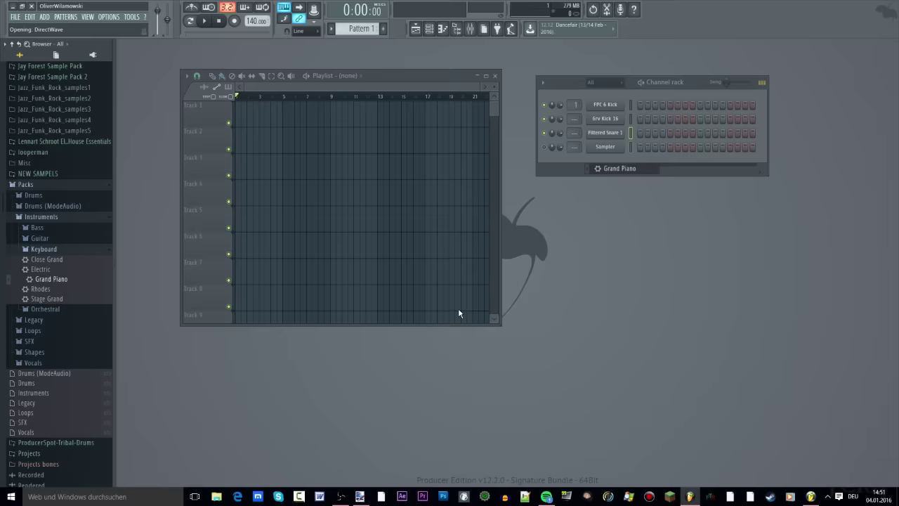
left_click_drag(333, 91, 599, 165)
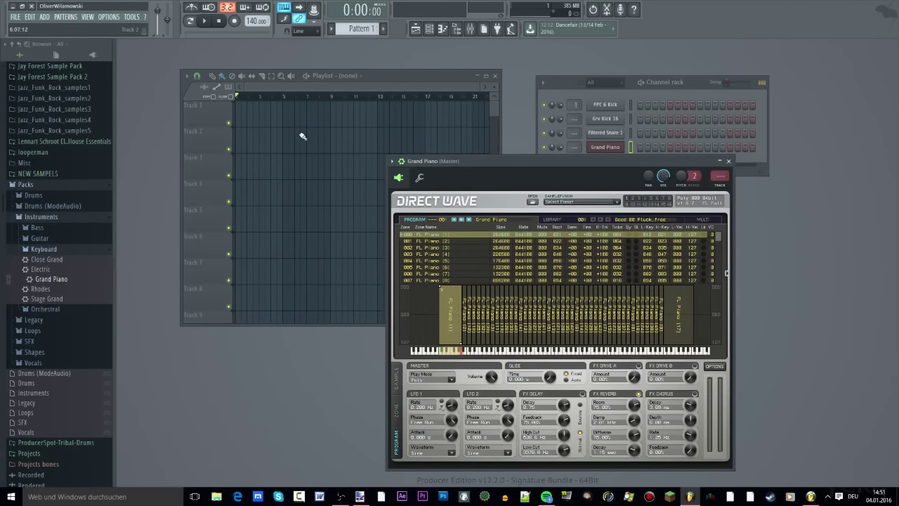
- Hide and reopen the Grand Piano plugin window from its channel in the channel rack, placing it over the playlist
left_click_drag(545, 159, 344, 111)
left_click(614, 148)
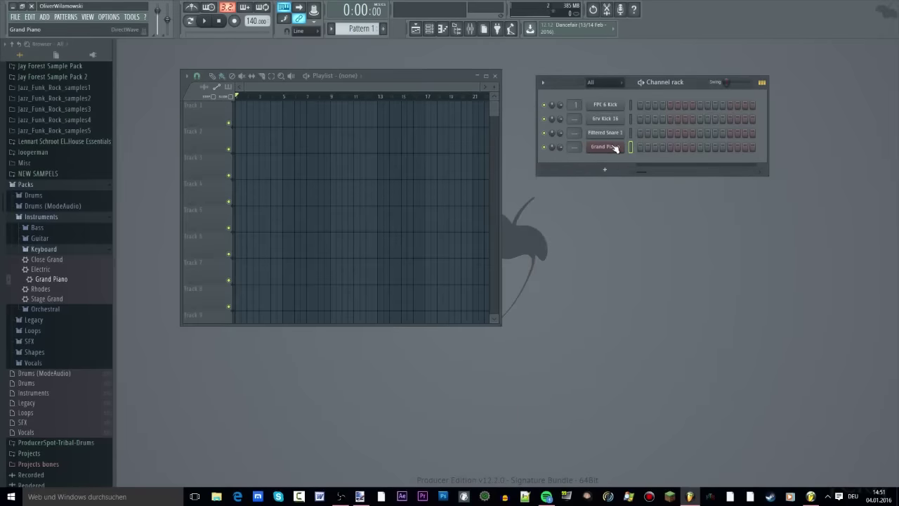
left_click(614, 148)
left_click_drag(422, 79, 418, 98)
left_click(607, 147)
left_click(607, 147)
left_click(608, 149)
left_click(608, 150)
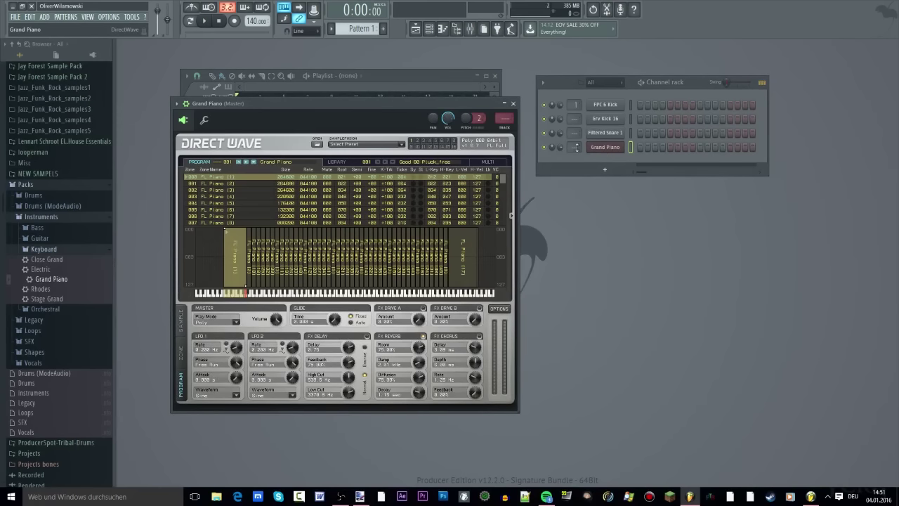
- Audition low and high notes on the Grand Piano's DirectWave keyboard and move the plugin window below the channel rack
left_click_drag(295, 112, 508, 99)
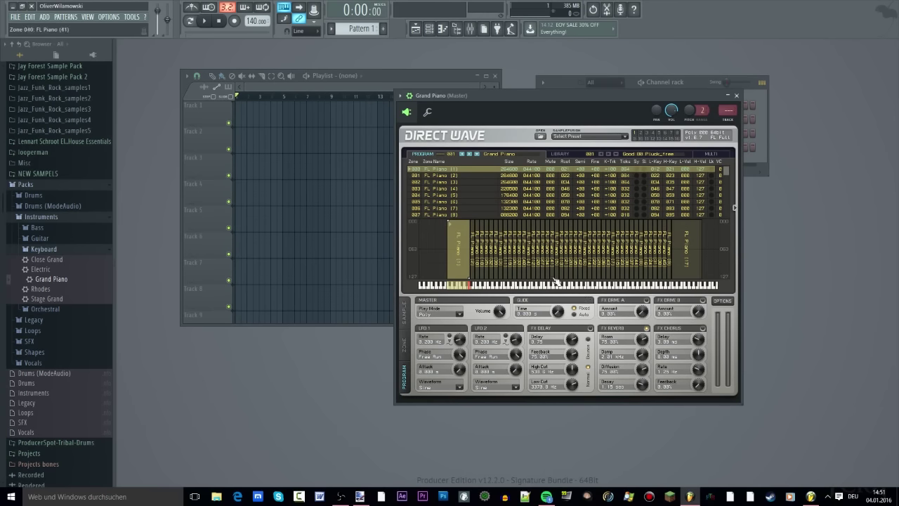
left_click_drag(520, 287, 682, 286)
left_click_drag(586, 286, 482, 288)
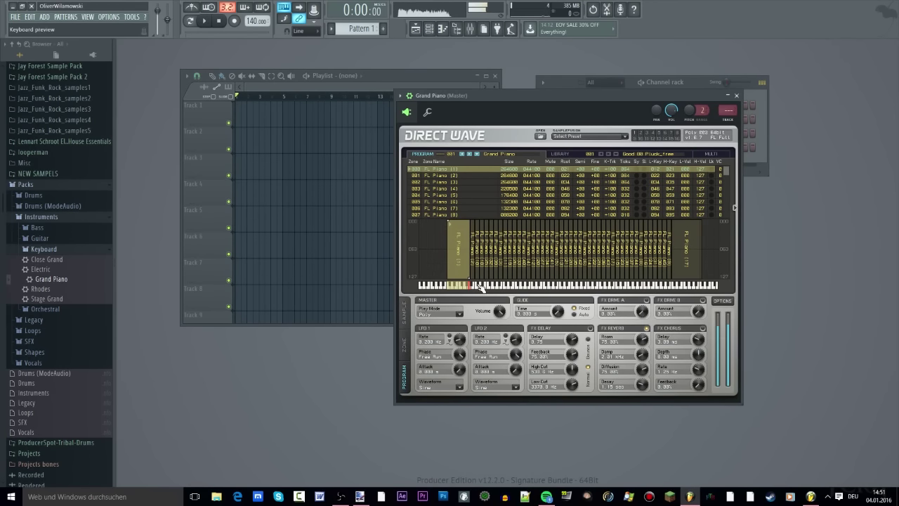
left_click_drag(551, 91, 675, 184)
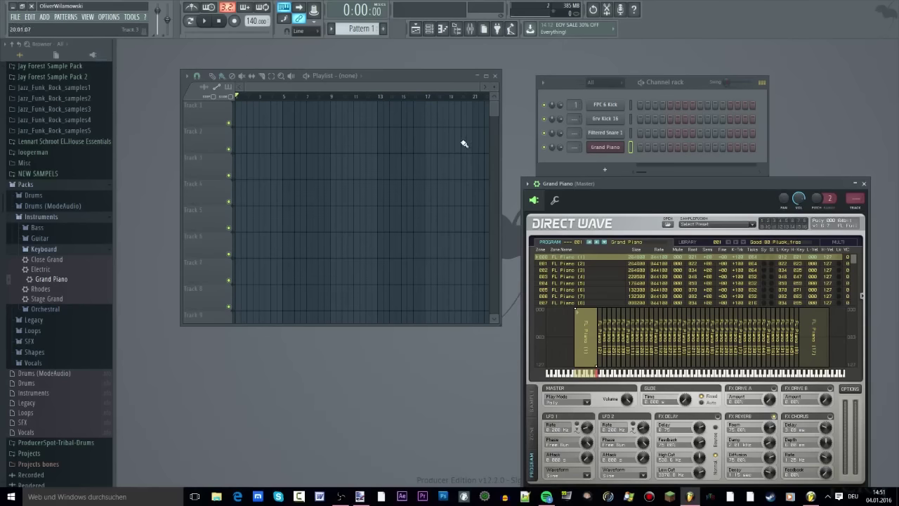
- Start playback, switch from song to pattern mode, move the Grand Piano window over the playlist and stop playback
left_click(204, 21)
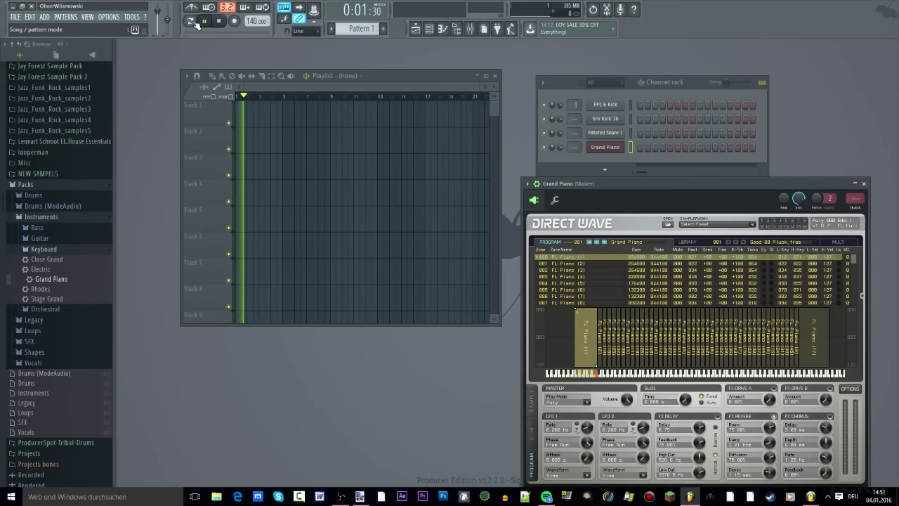
left_click(191, 22)
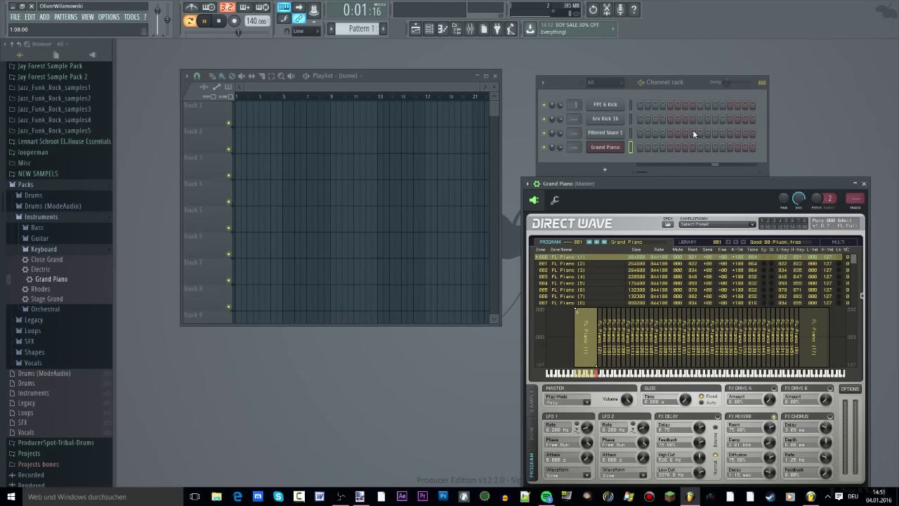
left_click_drag(648, 183, 341, 113)
left_click_drag(438, 115, 412, 75)
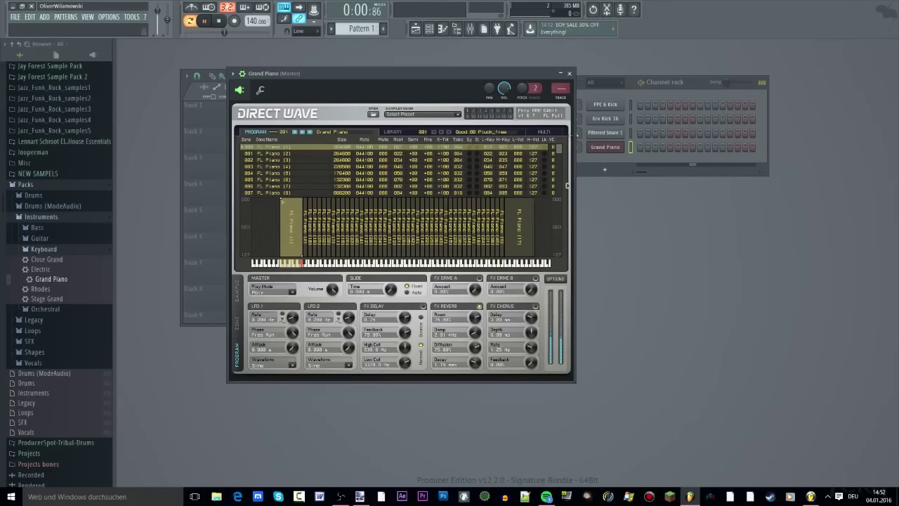
left_click_drag(455, 77, 424, 78)
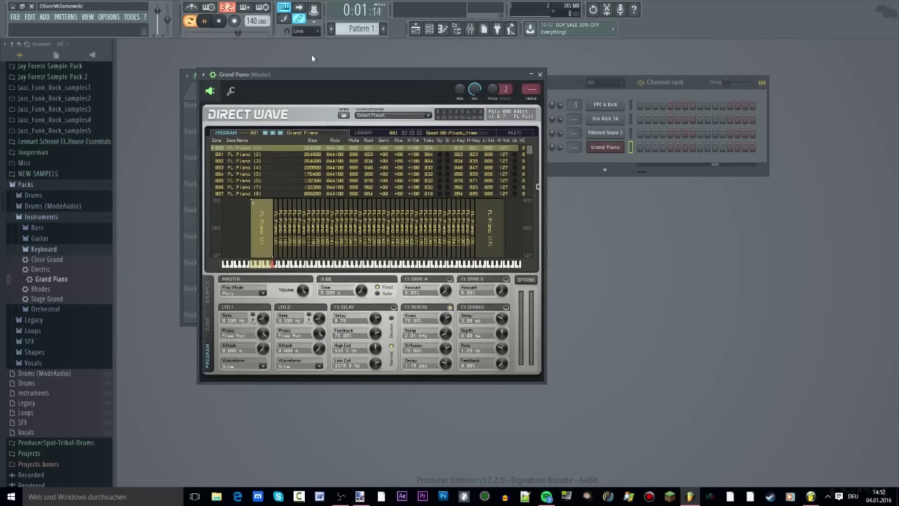
left_click(221, 23)
- Open the piano roll of the Grand Piano channel from its channel options and close it again
left_click(608, 147)
left_click(609, 147)
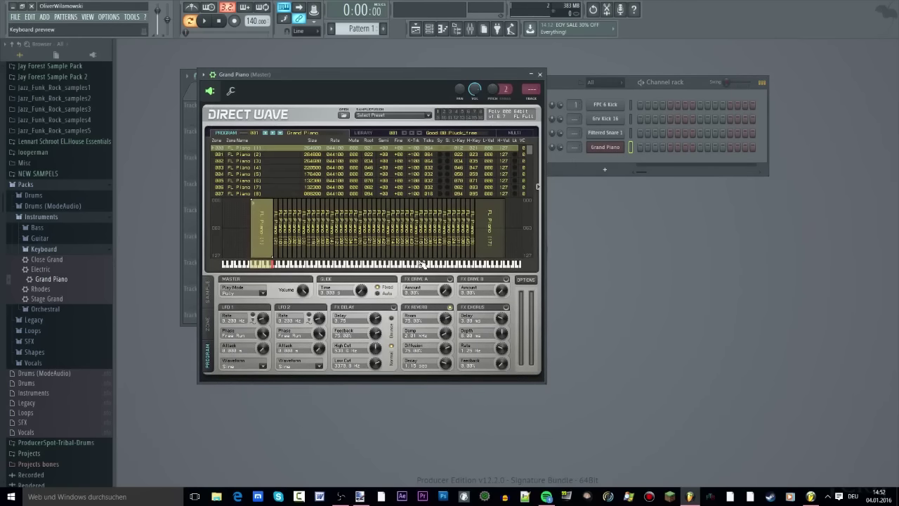
right_click(602, 149)
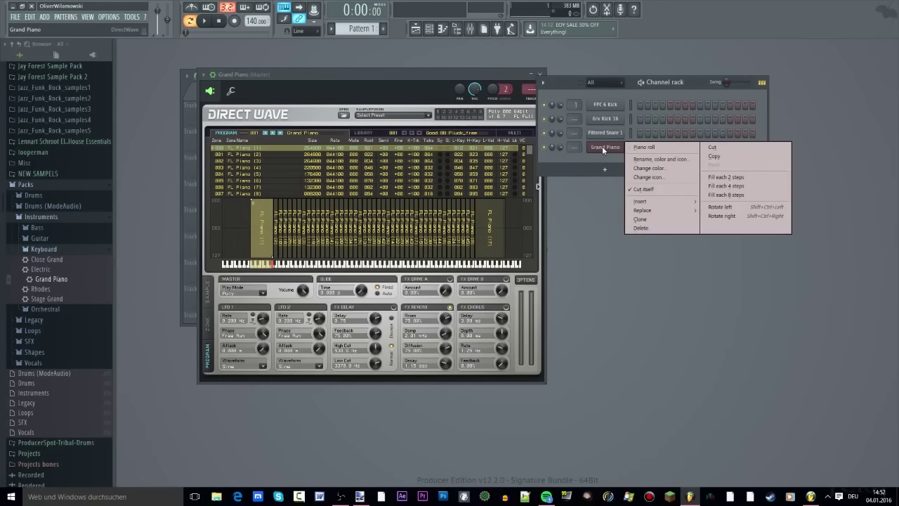
left_click(636, 147)
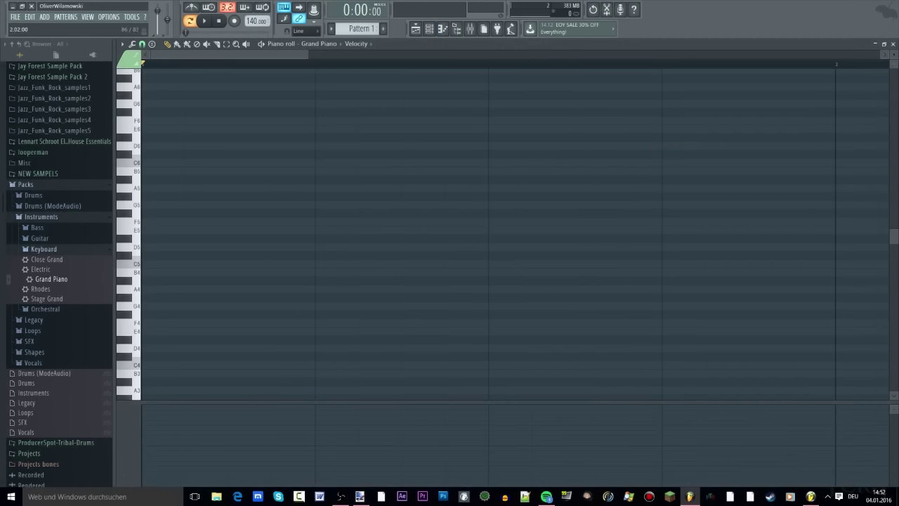
left_click(893, 43)
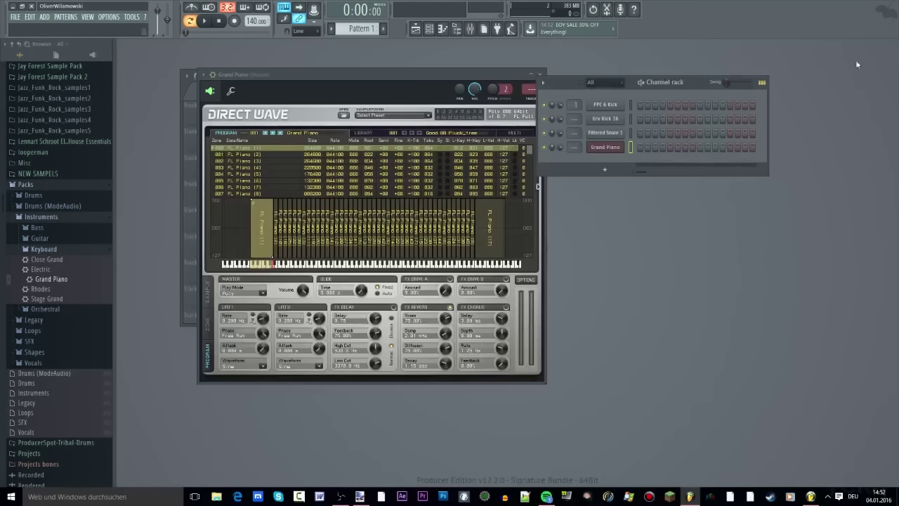
- Reopen the Grand Piano's piano roll, audition several pitches on its vertical keyboard and close the piano roll
left_click(443, 28)
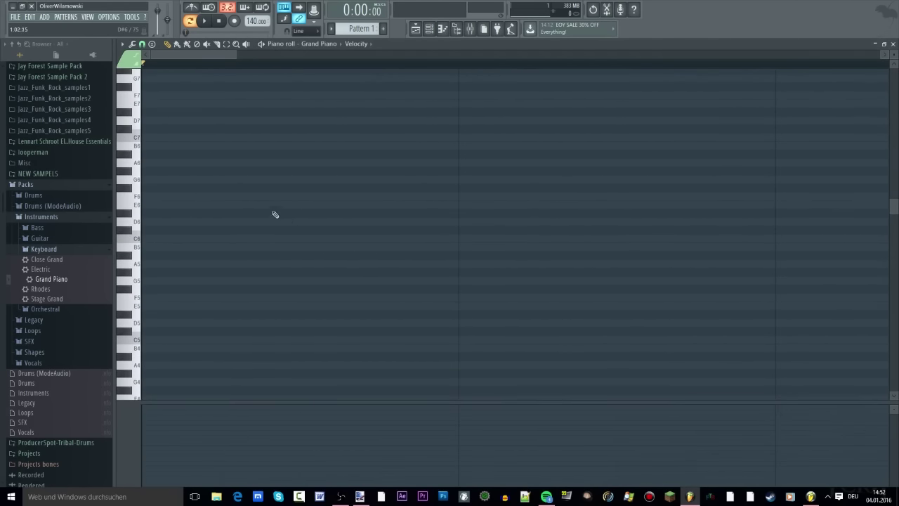
left_click(135, 168)
mouse_move(137, 169)
left_mouse_down()
mouse_move(142, 338)
mouse_move(140, 94)
left_mouse_up()
left_click(892, 44)
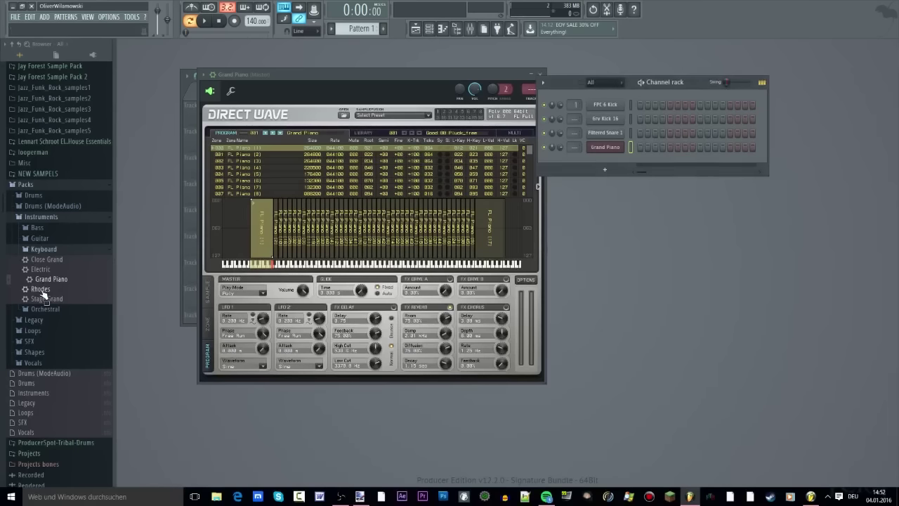
- Add Rhodes from the Keyboard folder as a new channel and place its plugin window beside the Grand Piano window
left_click_drag(39, 290, 605, 159)
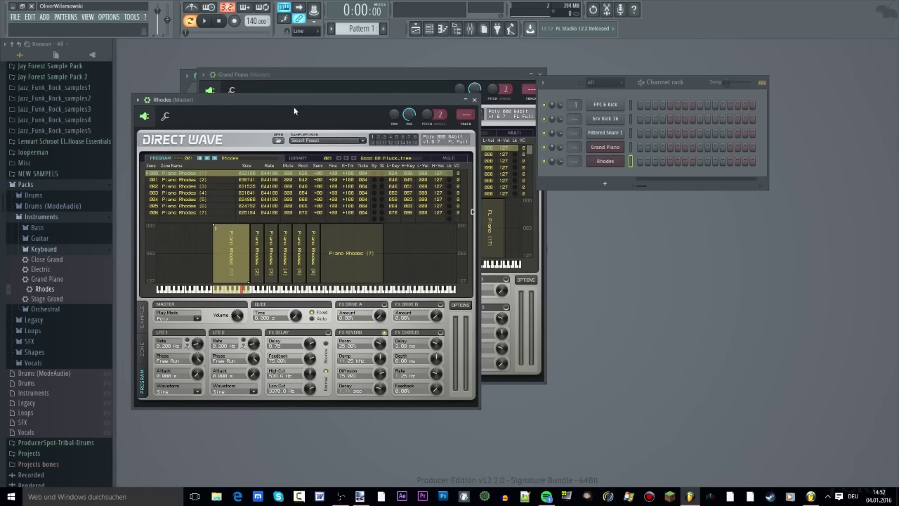
left_click_drag(219, 107, 639, 79)
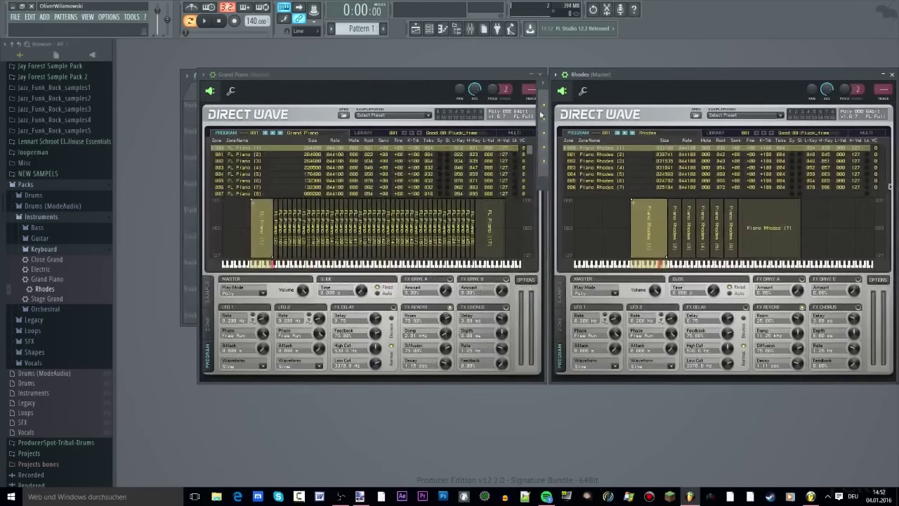
left_click_drag(448, 73, 442, 74)
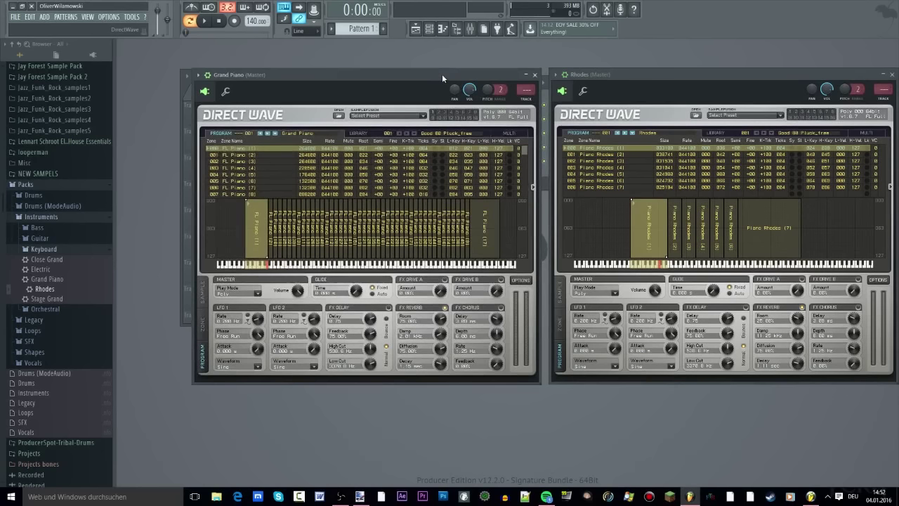
- Audition the Rhodes on its DirectWave keyboard and switch between the Grand Piano and Rhodes plugin windows from their channels
left_click(671, 270)
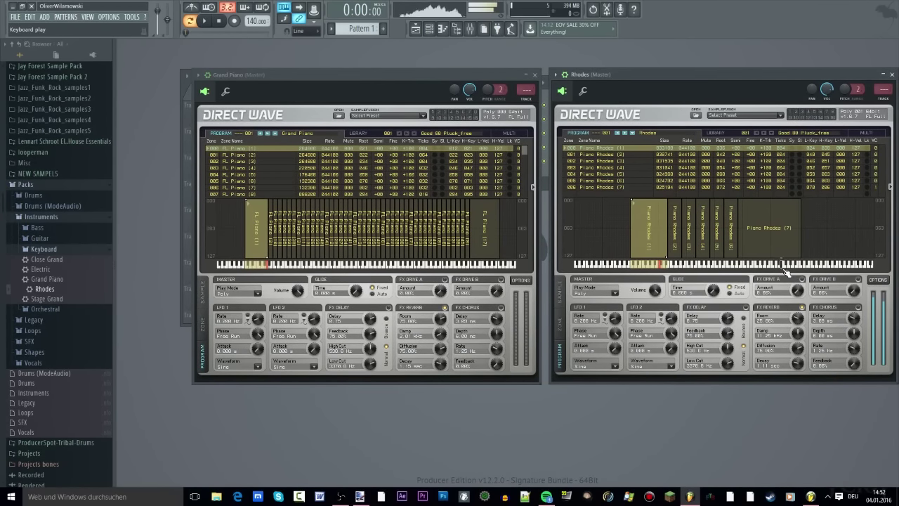
left_click_drag(703, 72, 304, 97)
left_click(613, 149)
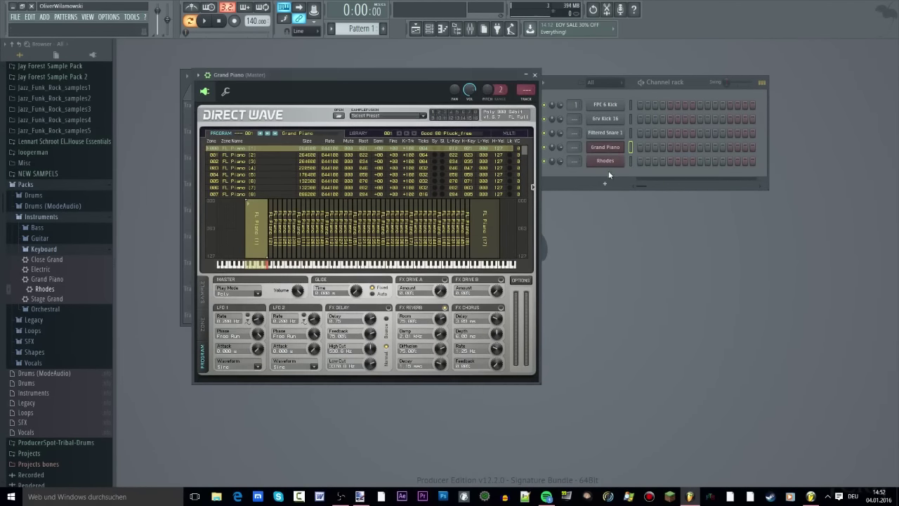
left_click(610, 164)
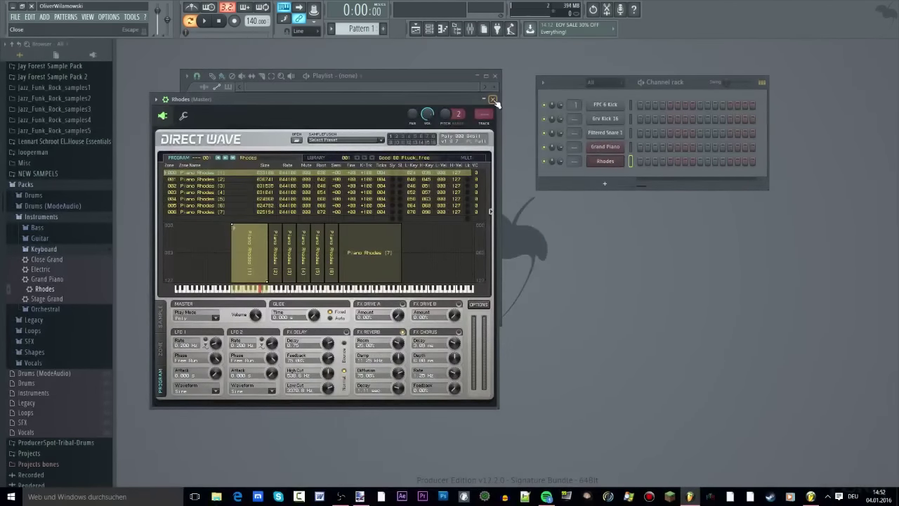
left_click(493, 99)
left_click(613, 148)
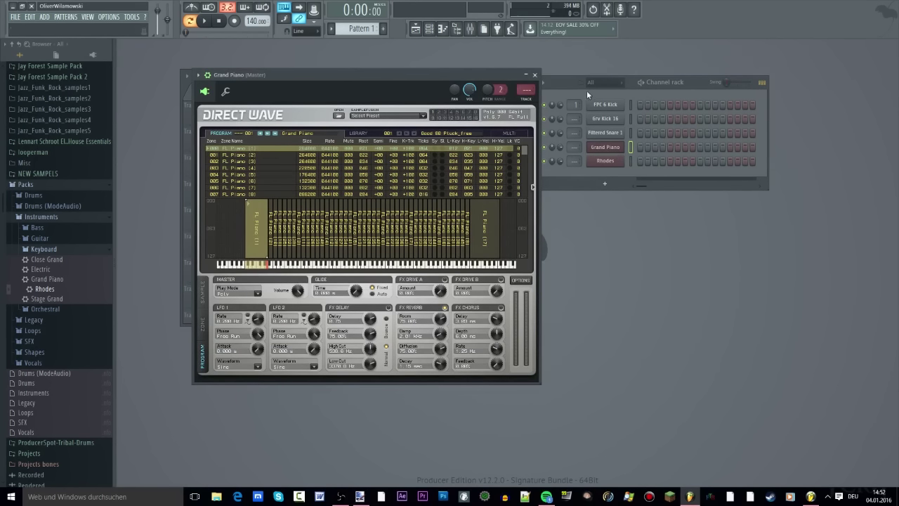
- Open the Grand Piano's piano roll and place a two-step C6 note at the start of bar 1
left_click(443, 30)
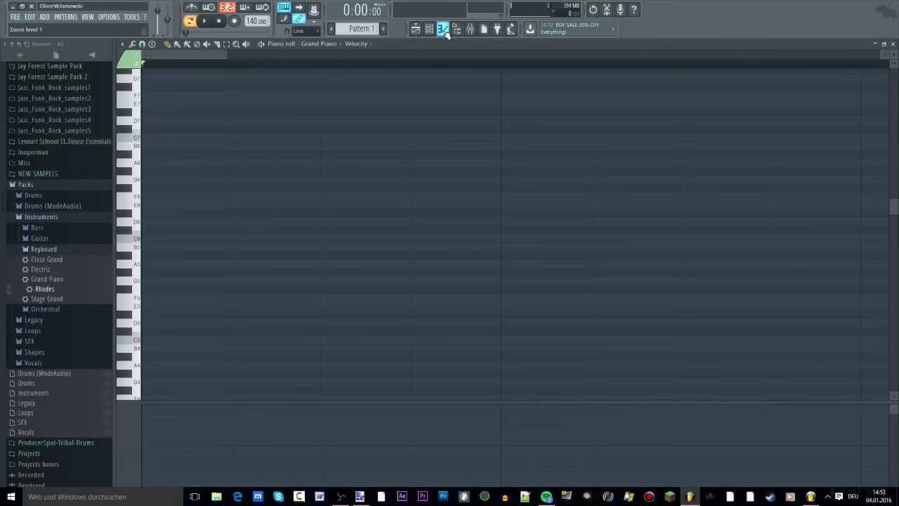
scroll(275, 159, "up", 3)
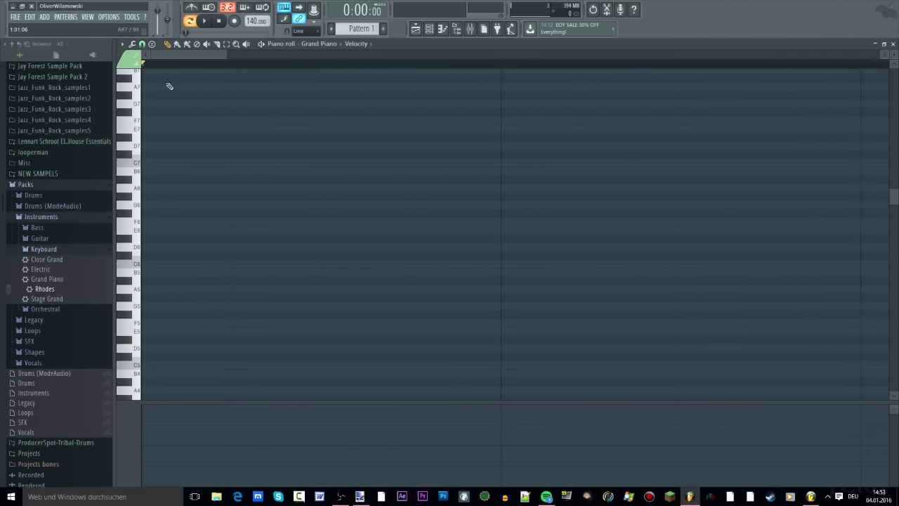
left_click(148, 265)
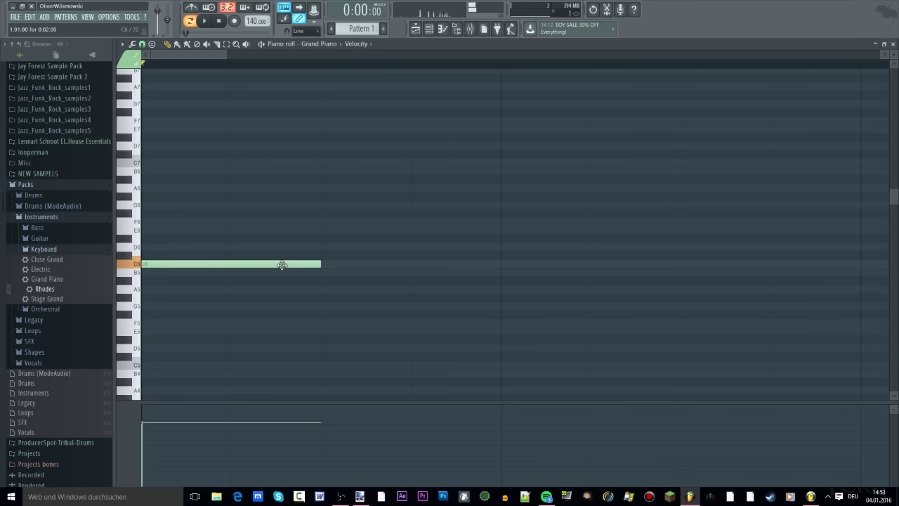
- Try two more C6 notes at steps 5 and 3 of bar 1, and remove both, keeping the first note
left_click(500, 264)
scroll(491, 267, "down", 5)
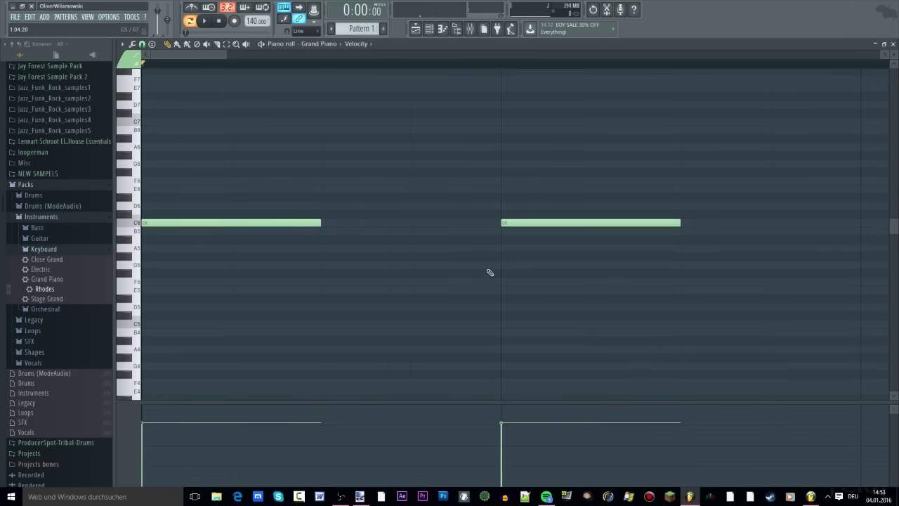
scroll(488, 272, "up", 8)
scroll(449, 278, "down", 1)
scroll(407, 281, "down", 1)
scroll(435, 259, "down", 3)
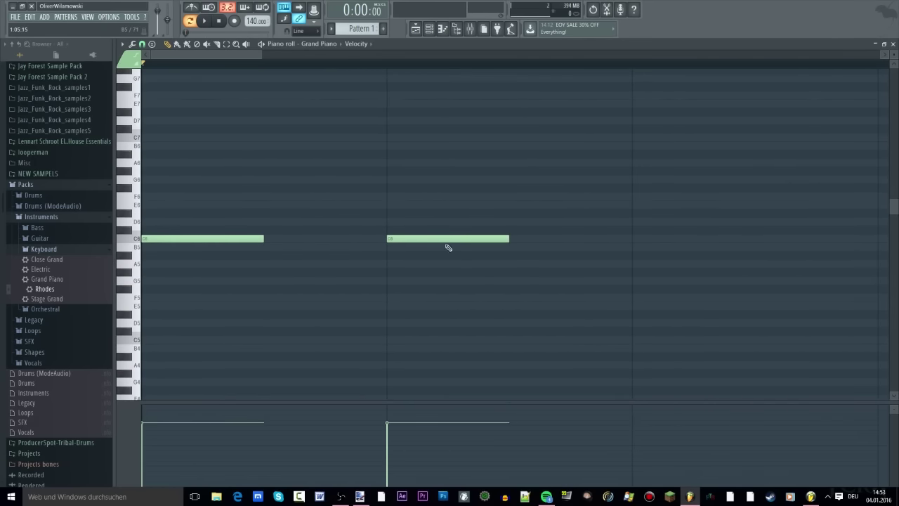
left_click(287, 239)
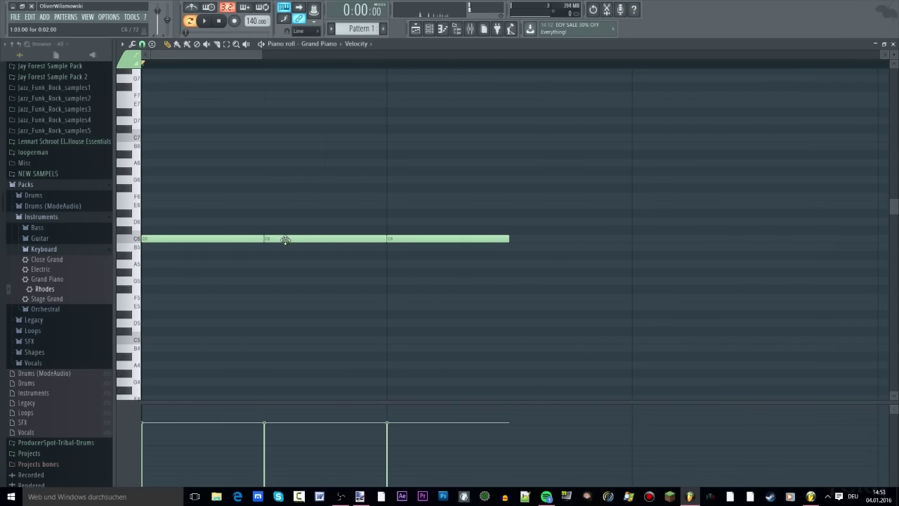
scroll(300, 240, "down", 1)
scroll(299, 240, "down", 3)
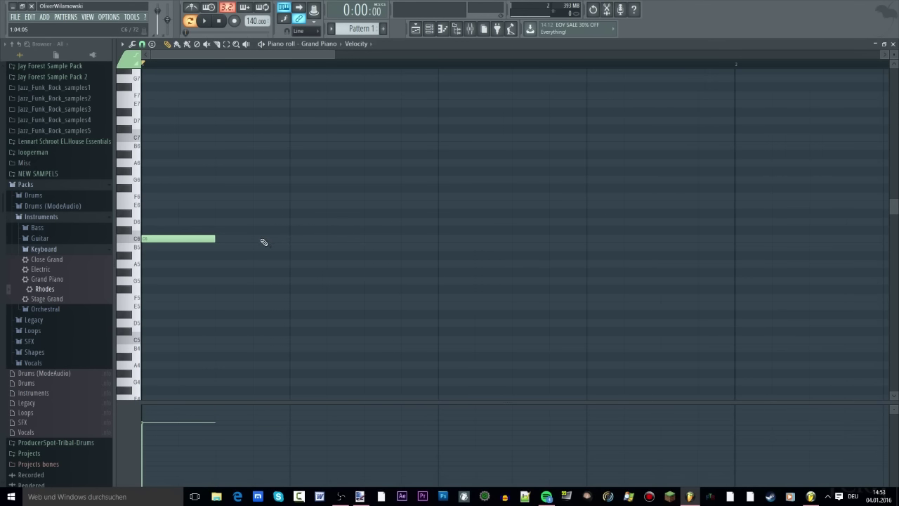
- Place three more two-step C6 notes in bar 1, starting three steps apart, and play the pattern with the metronome on
left_click(478, 240)
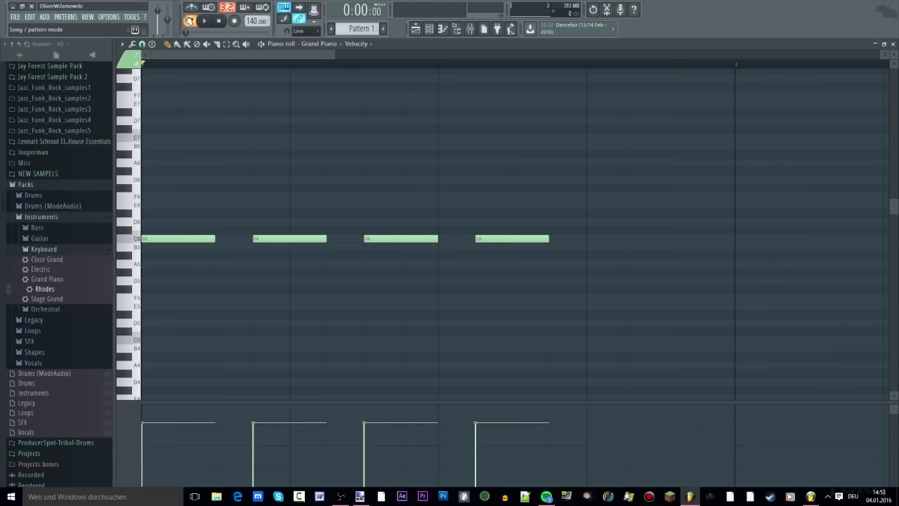
left_click(204, 21)
left_click(218, 21)
left_click(206, 22)
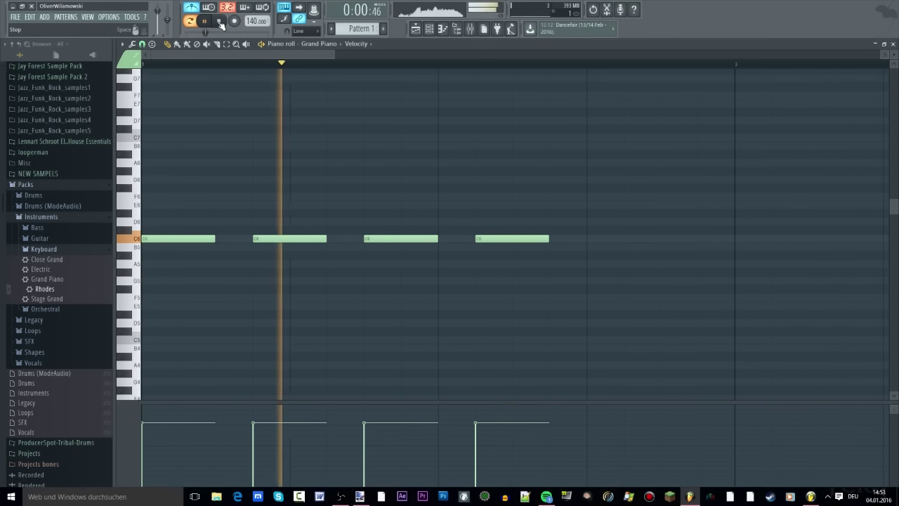
key("space")
- Add a fifth C6 note three steps after the fourth and select all five notes
scroll(352, 149, "down", 3)
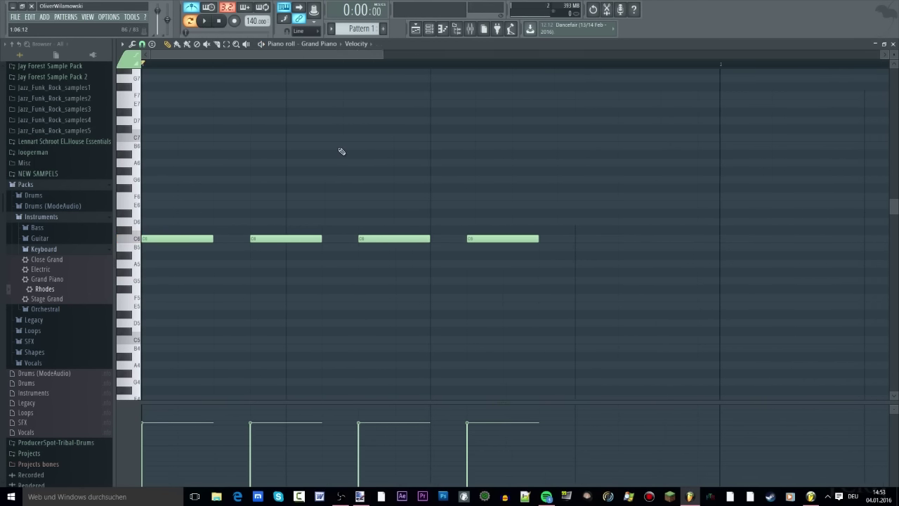
left_click(142, 45)
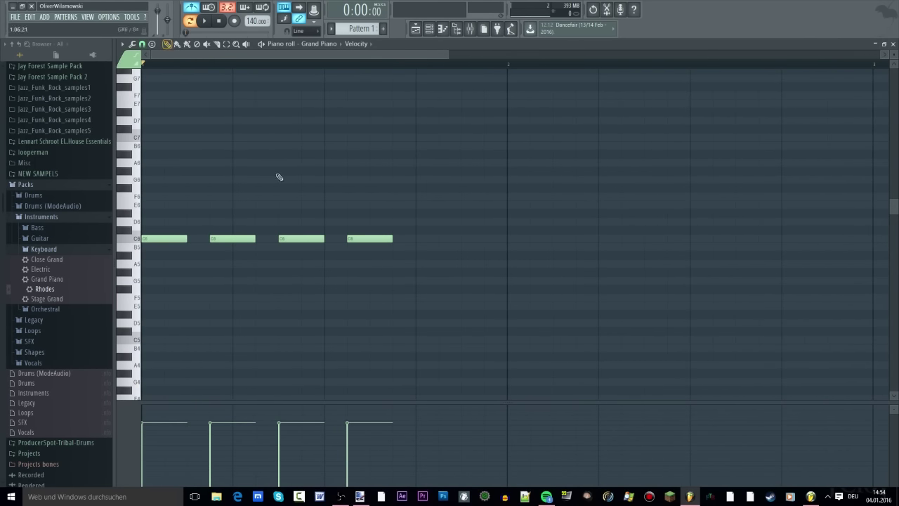
scroll(356, 253, "down", 2)
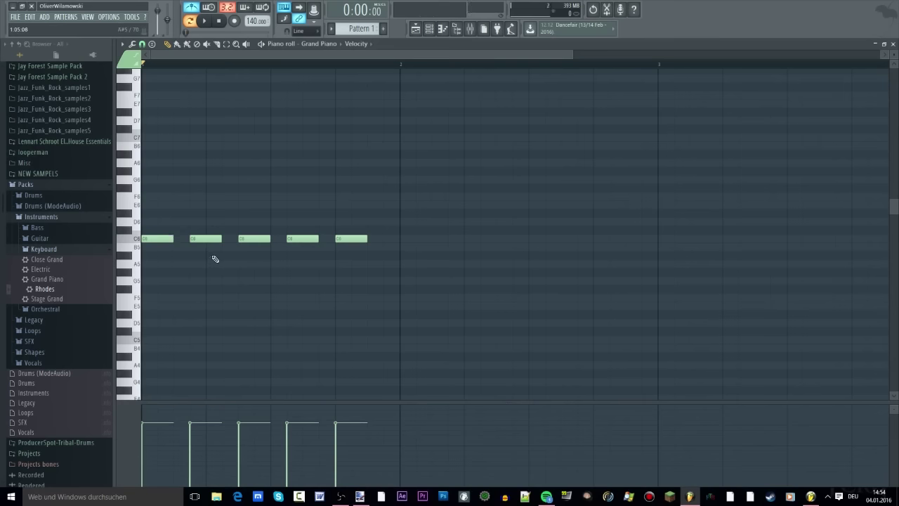
left_click_drag(488, 151, 131, 291)
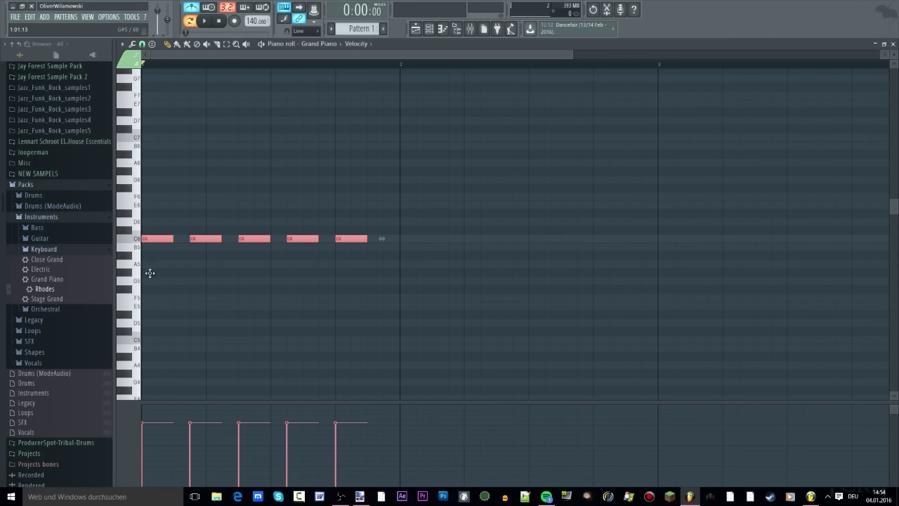
- Duplicate the five selected C6 notes down to G5 at the same positions and play the pattern
left_click_drag(149, 273, 256, 325)
mouse_move(355, 326)
left_mouse_down()
mouse_move(424, 330)
mouse_move(391, 174)
mouse_move(202, 177)
mouse_move(139, 286)
left_mouse_up()
key("space")
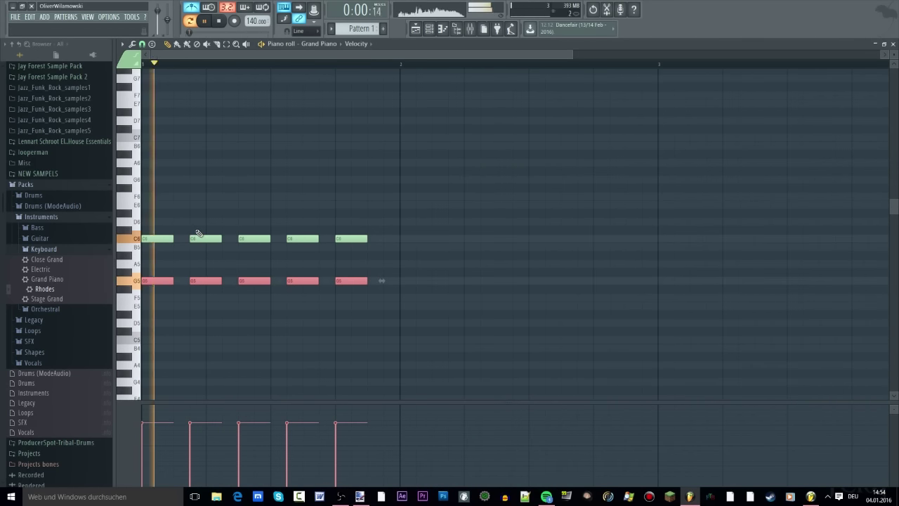
key("space")
- Duplicate the row of five G5 notes down to C5 and play the pattern
scroll(231, 260, "down", 4)
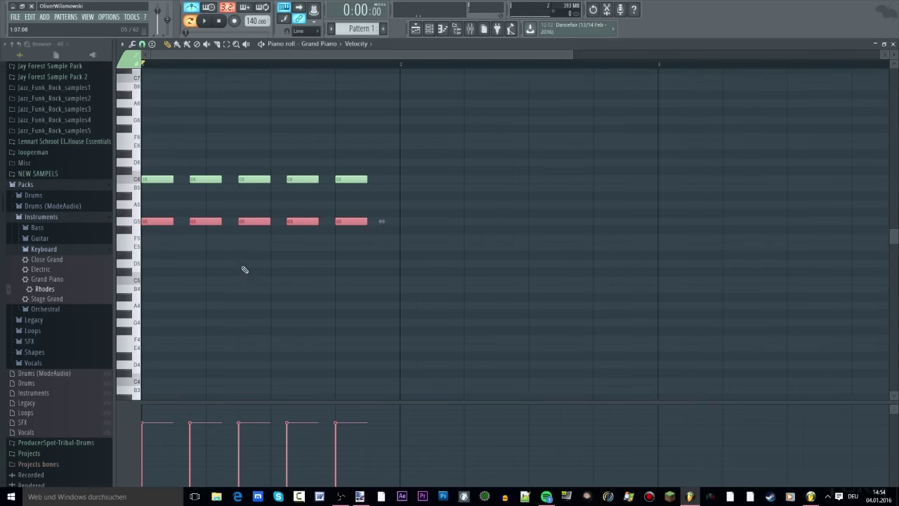
left_click_drag(156, 206, 155, 271)
key("space")
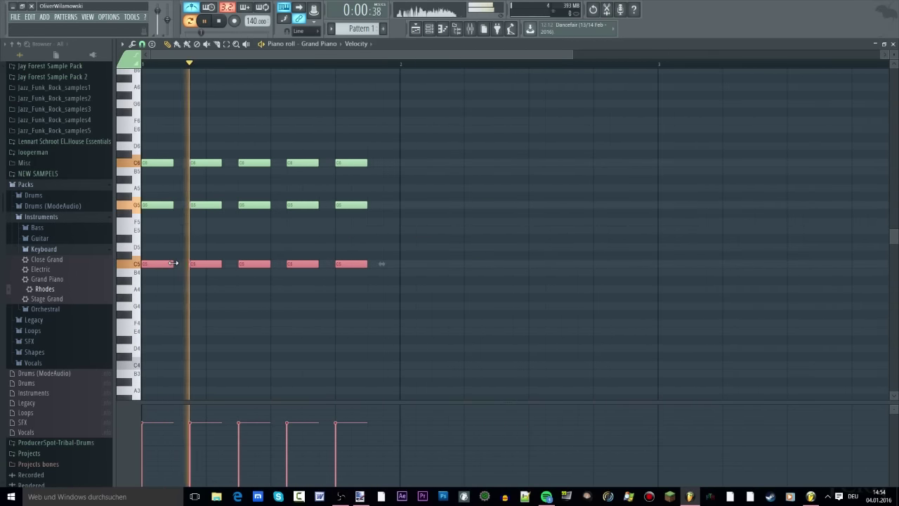
key("space")
- Duplicate the row of five C5 notes down to C4 and play the pattern
left_click_drag(161, 264, 150, 359)
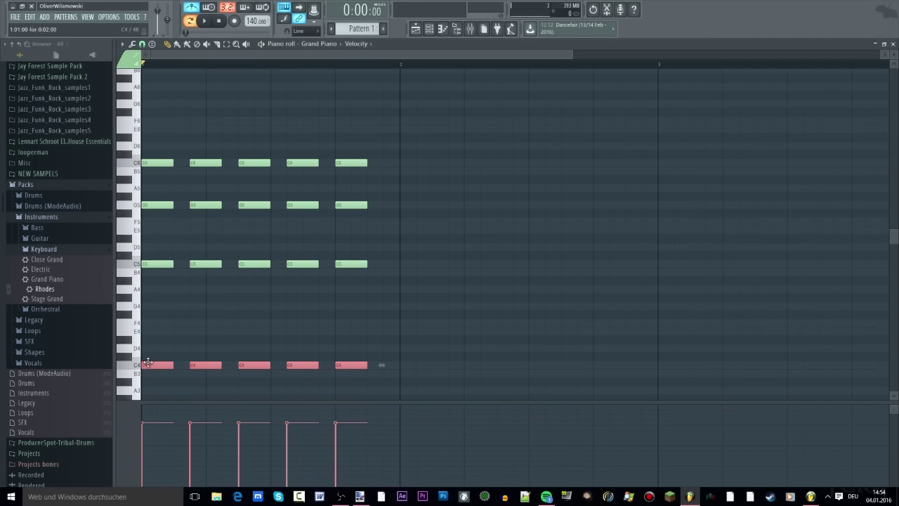
key("space")
key("space")
- Deselect the notes, set the project tempo to 130 and play the pattern
left_click(281, 129, "ctrl")
key("space")
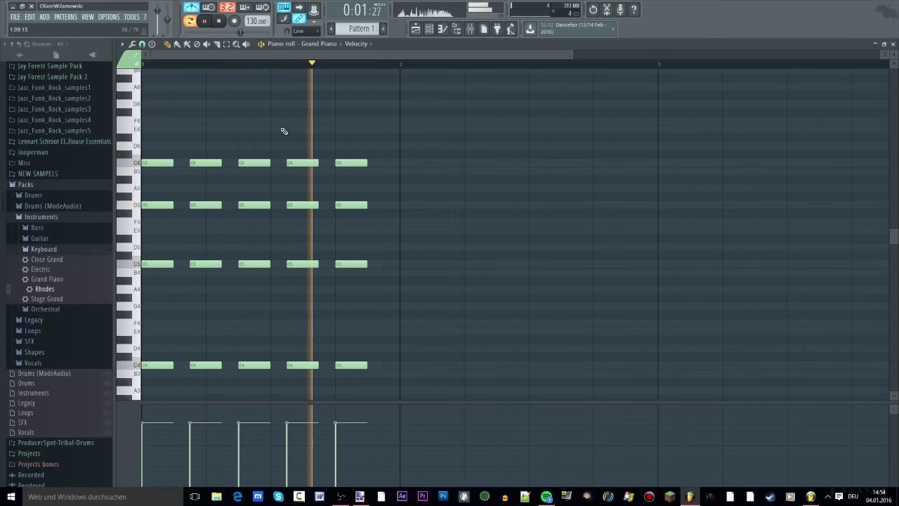
key("space")
- Add two-step melody notes E6, G6 and E6 above the first three chords of bar 1, checking them in playback
scroll(434, 203, "down", 1)
scroll(281, 201, "up", 2)
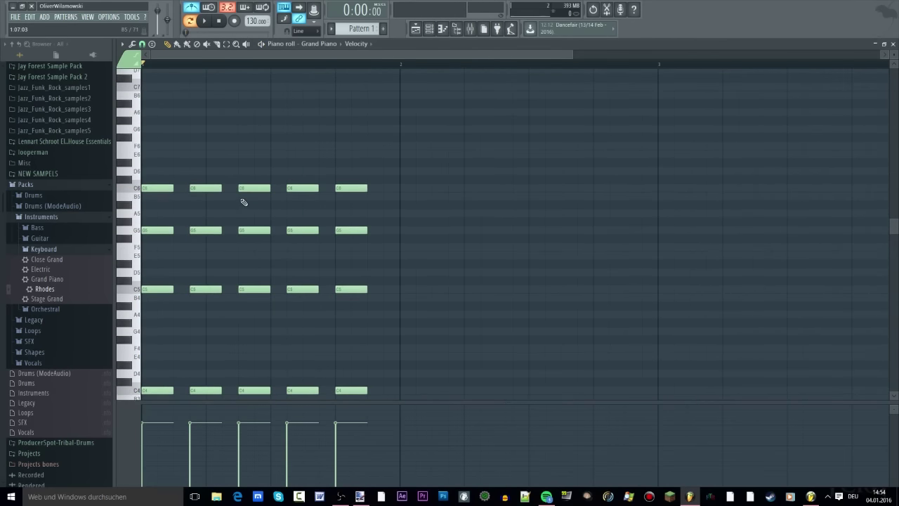
scroll(246, 203, "up", 2)
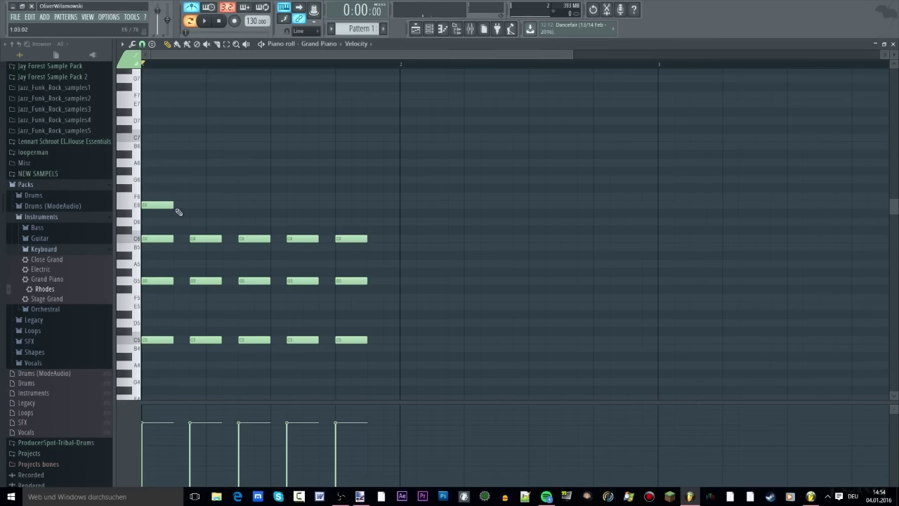
left_click(195, 180)
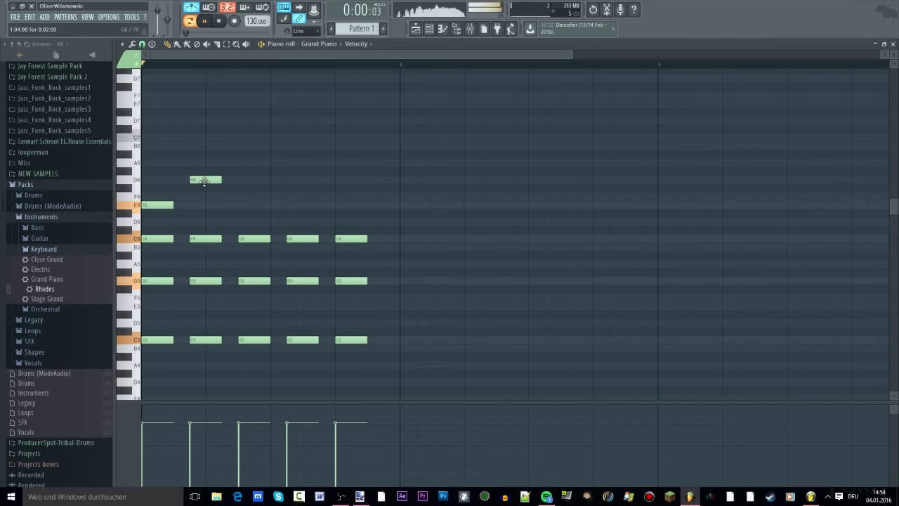
left_click(247, 203)
key("space")
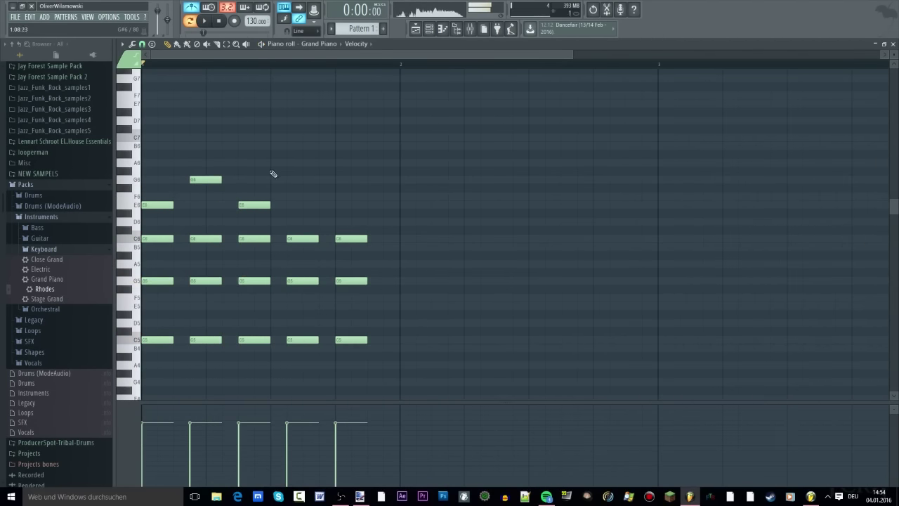
- Add a G6 melody note above the fourth chord and a C7 above the fifth, and play the pattern
left_click_drag(273, 159, 295, 178)
key("space")
left_click(341, 204)
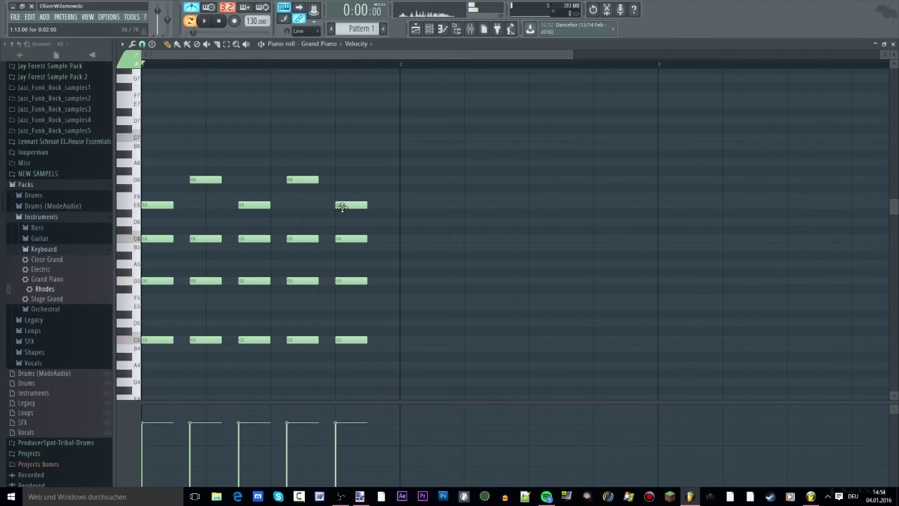
left_click_drag(341, 204, 337, 136)
key("space")
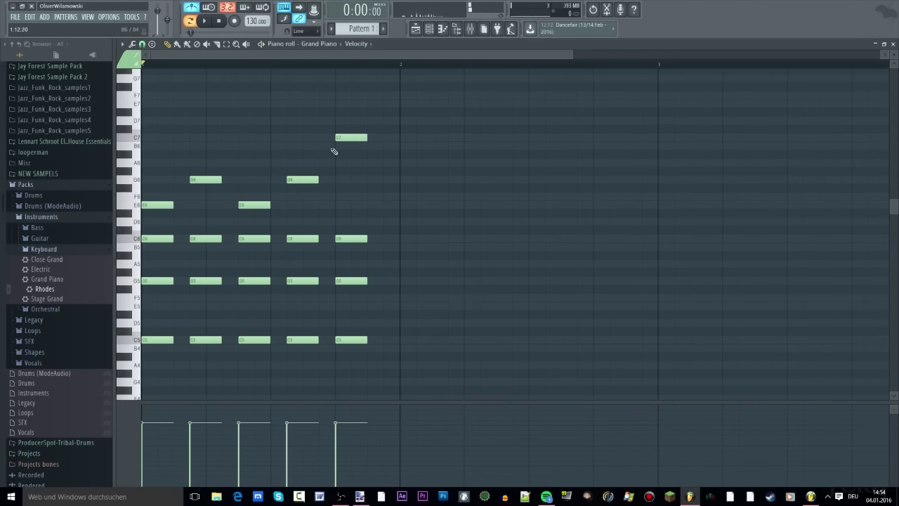
scroll(312, 245, "down", 2)
scroll(312, 245, "up", 1)
key("space")
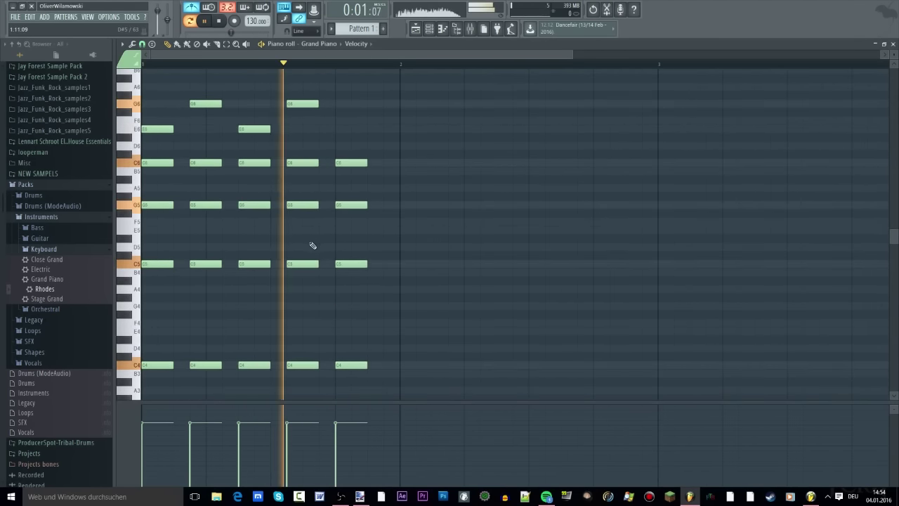
key("space")
- Duplicate all of bar 1's notes into bar 2 and play the two-bar pattern
scroll(387, 140, "up", 2)
left_click_drag(409, 110, 406, 323)
scroll(290, 349, "up", 4)
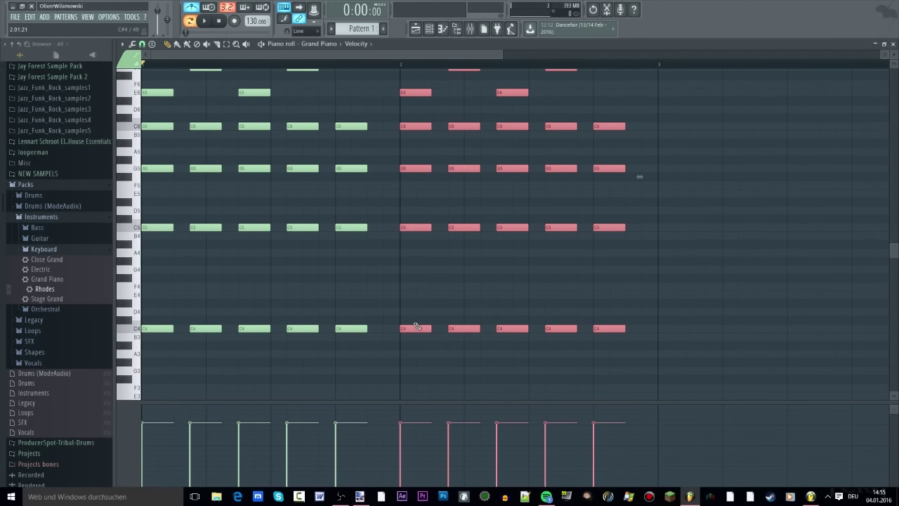
scroll(417, 327, "up", 3)
key("space")
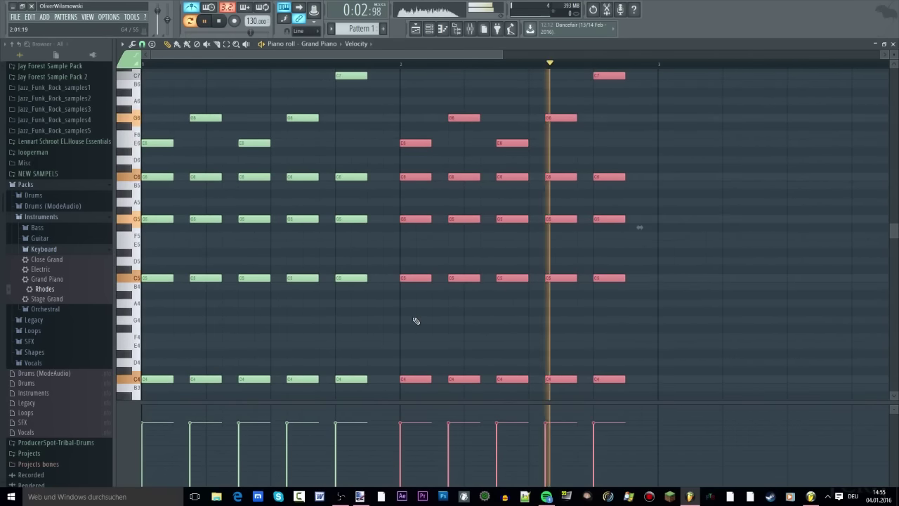
key("space")
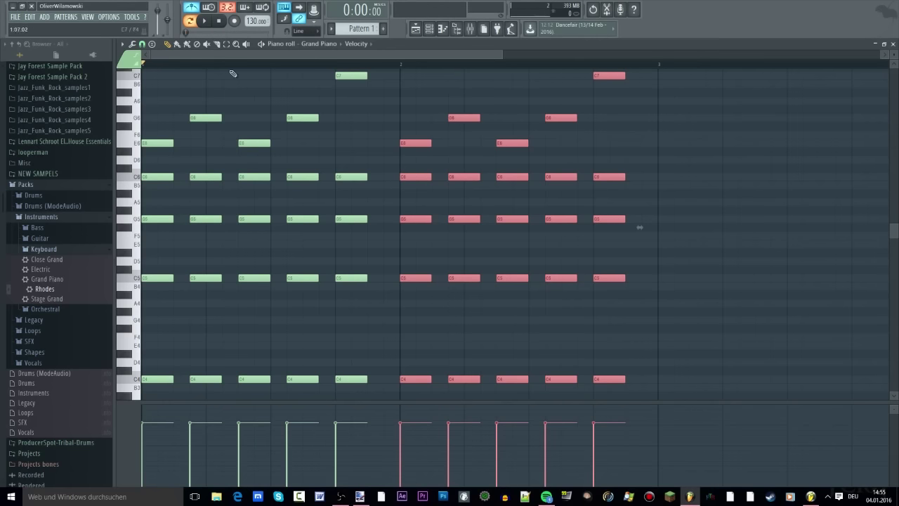
- Select every note of bar 1's second chord, move it one step later and play the pattern
scroll(215, 255, "down", 1)
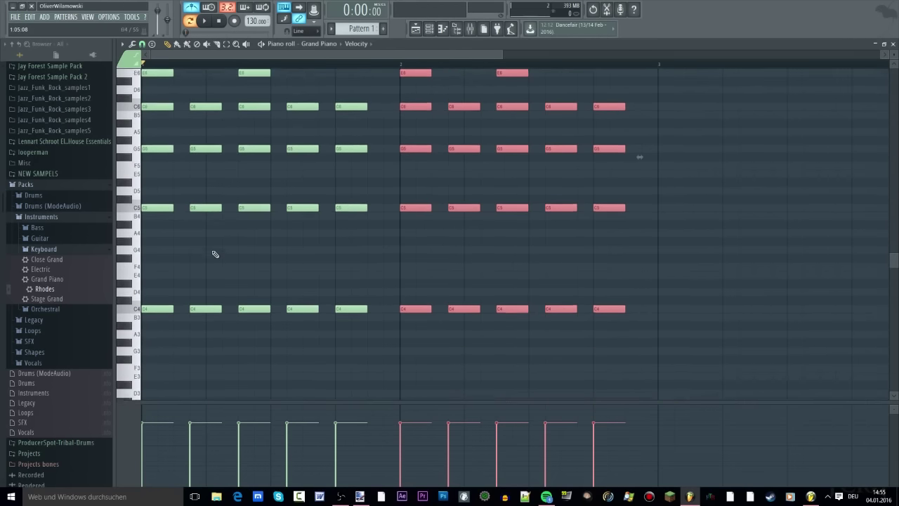
scroll(215, 254, "up", 2)
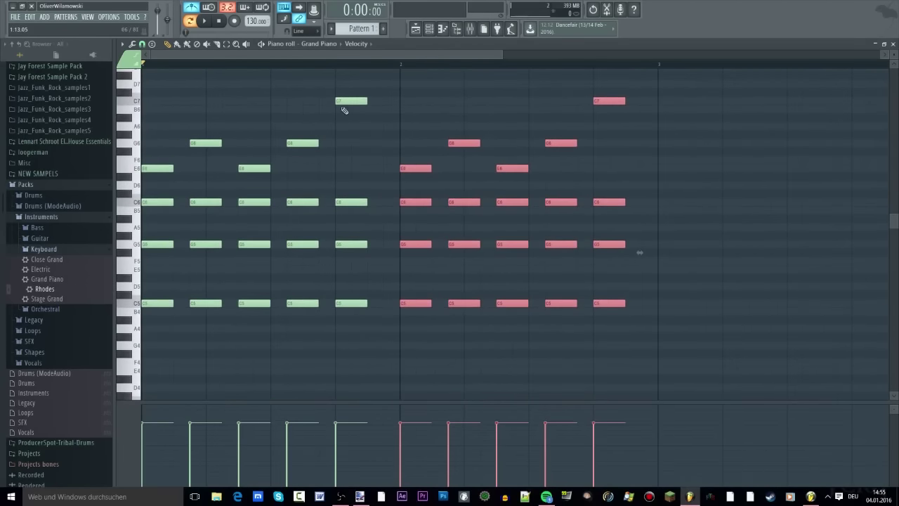
scroll(231, 153, "down", 1)
left_click_drag(210, 98, 201, 349)
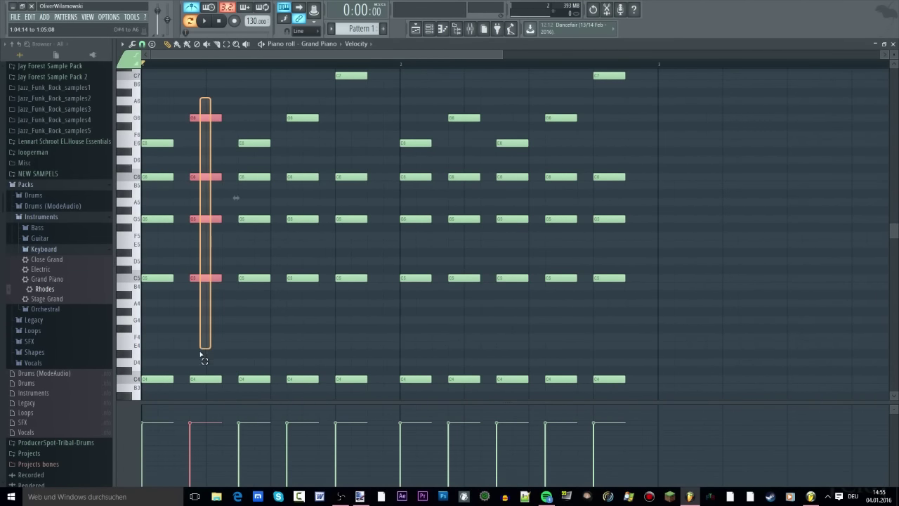
left_click_drag(198, 387, 214, 371)
left_click_drag(223, 119, 224, 121)
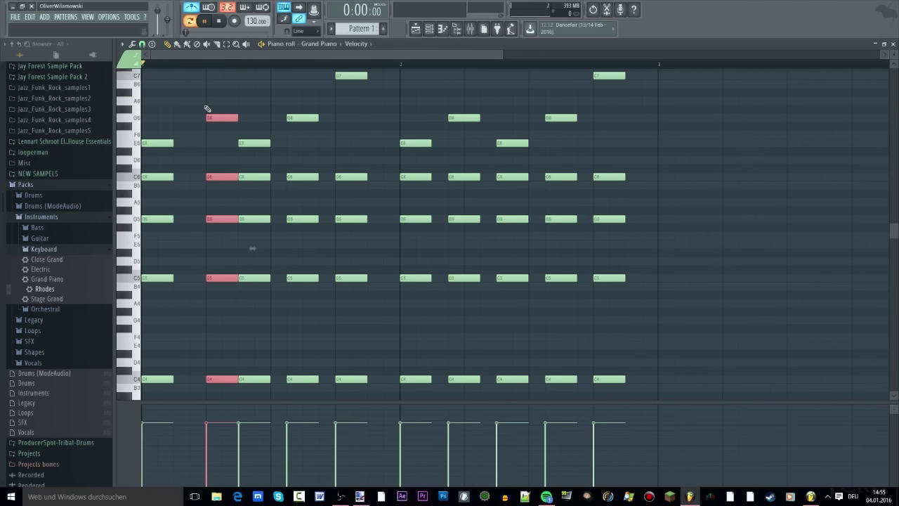
key("space")
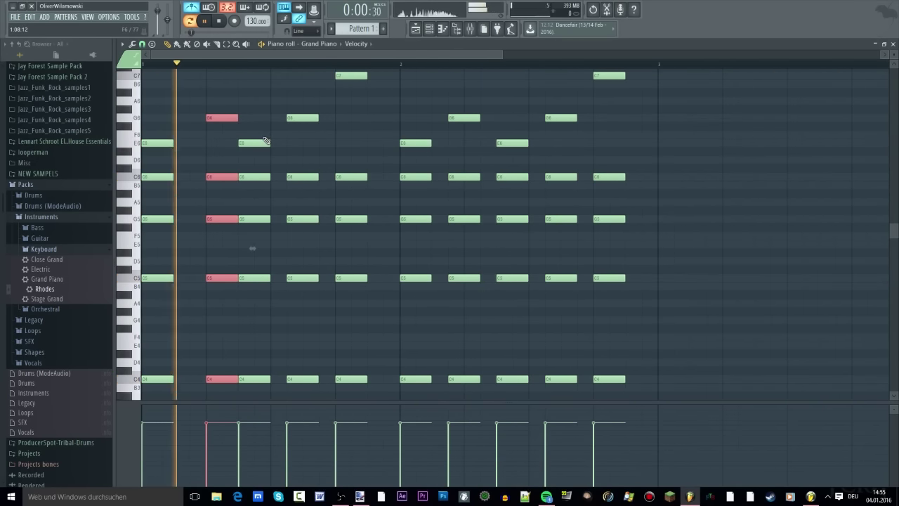
key("space")
- Move the last three chords of bar 1 one step later, play the pattern and deselect the notes
scroll(285, 130, "down", 3)
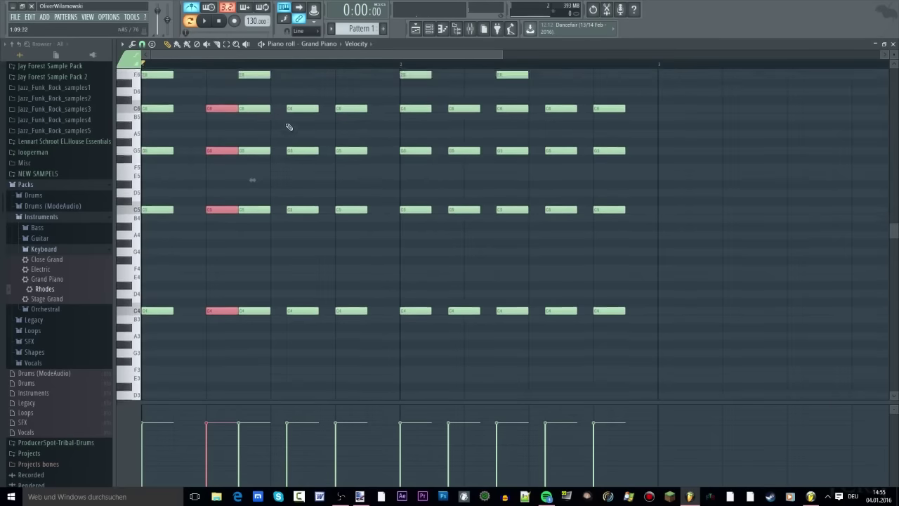
scroll(288, 128, "up", 3)
left_click_drag(353, 89, 258, 347)
left_click_drag(247, 294, 262, 294)
key("space")
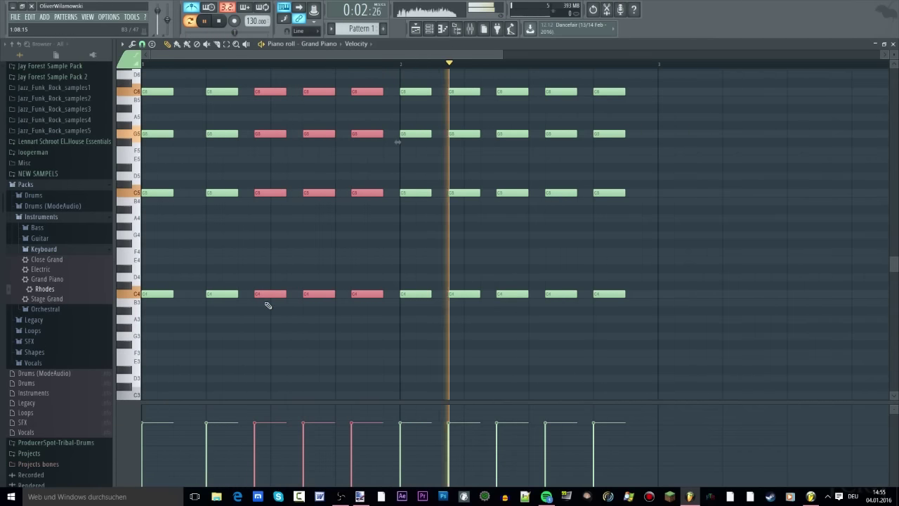
scroll(267, 303, "up", 3)
scroll(268, 305, "up", 2)
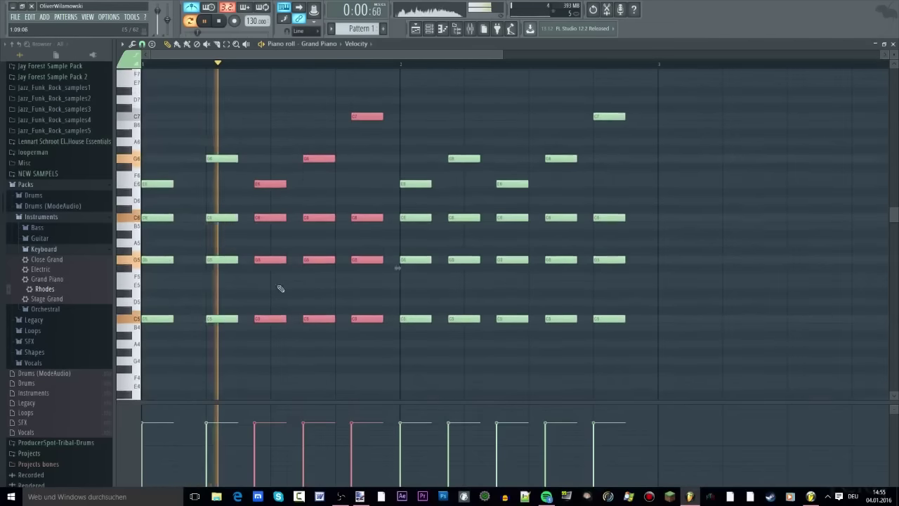
left_click(606, 199, "ctrl")
key("space")
- Raise bar 2's row of C4 notes to D4 and its row of C5 notes to D5, and play the pattern
scroll(468, 203, "down", 4)
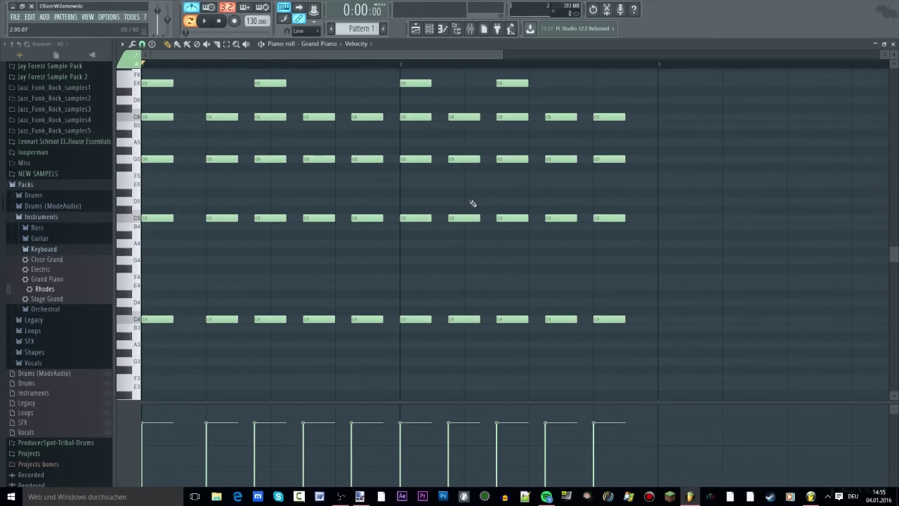
scroll(468, 203, "up", 2)
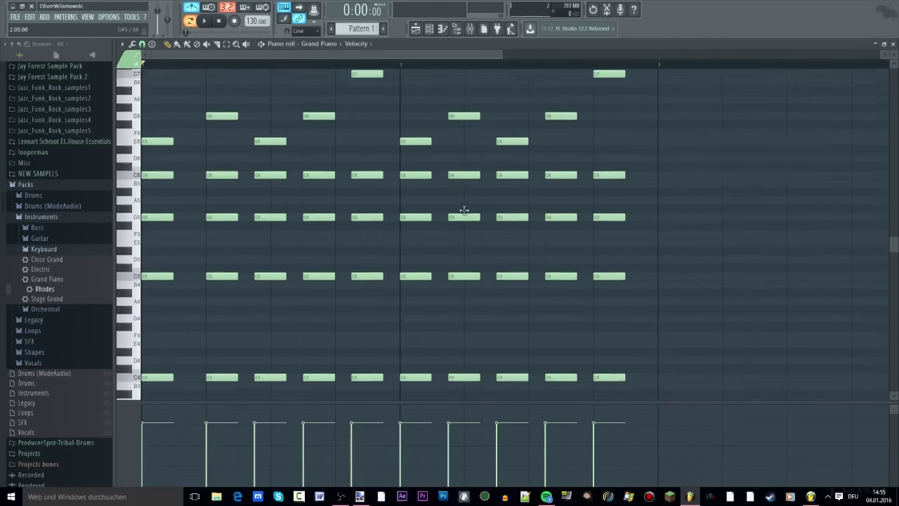
scroll(465, 212, "down", 1)
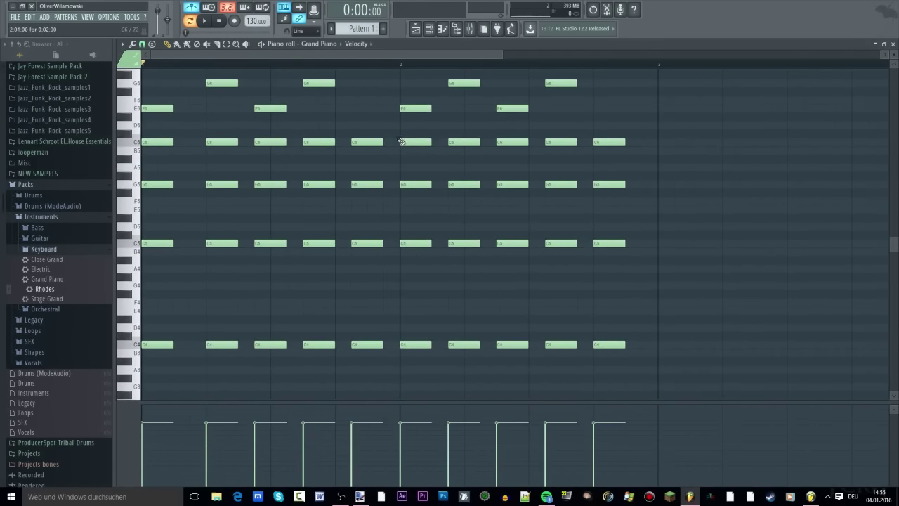
left_click_drag(637, 325, 418, 326)
scroll(570, 255, "up", 1)
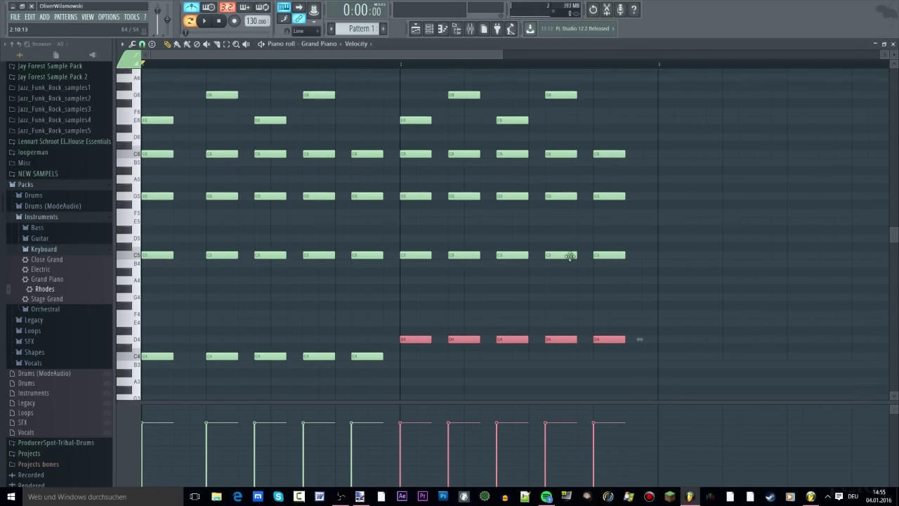
left_click_drag(652, 248, 408, 251)
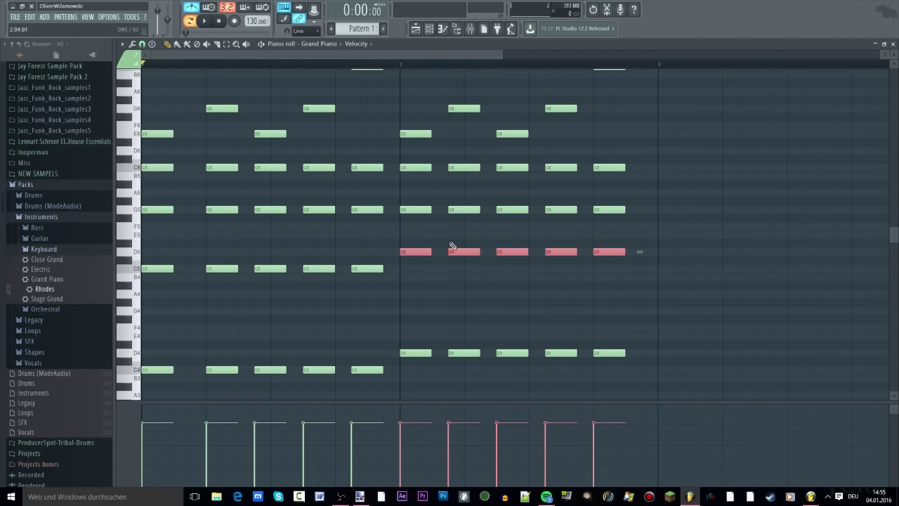
key("space")
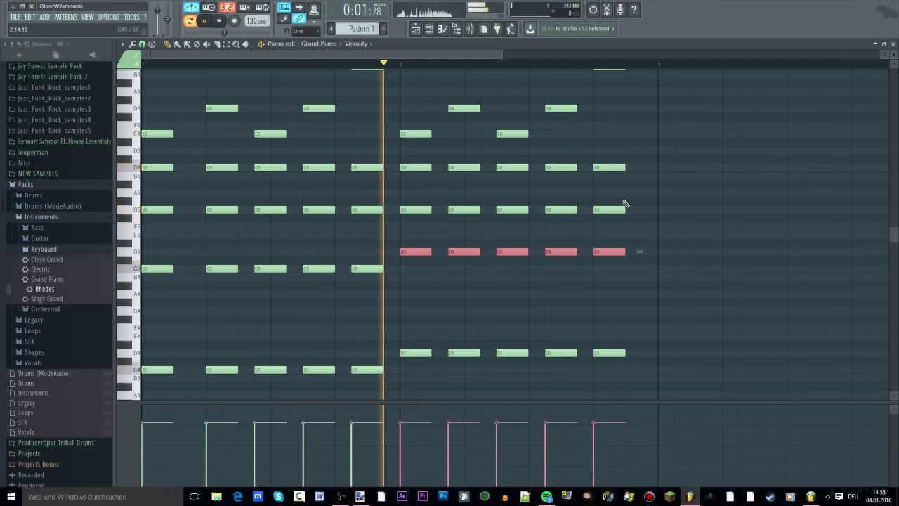
key("space")
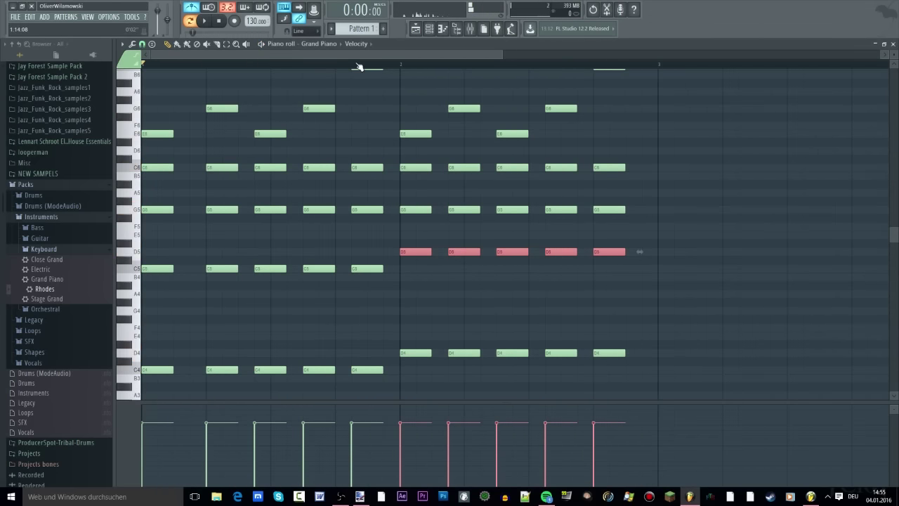
- Raise bar 2's row of C6 notes to D6 and its row of G5 notes to A5, and play the pattern
left_click_drag(638, 148, 408, 145)
left_click_drag(655, 204, 419, 192)
key("space")
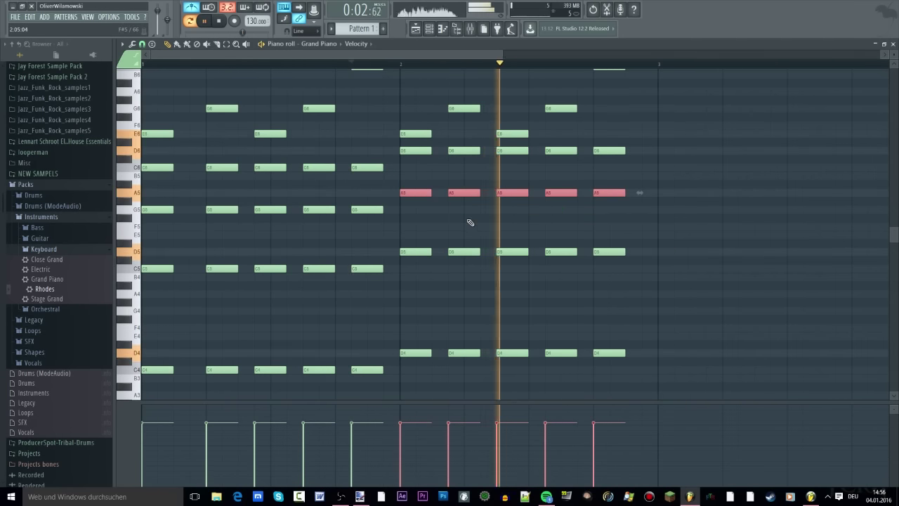
scroll(426, 194, "up", 3)
key("space")
- Raise bar 2's five melody notes to G6, A6, C7, D7 and E7 in order, and play the pattern
left_click_drag(418, 185, 424, 166)
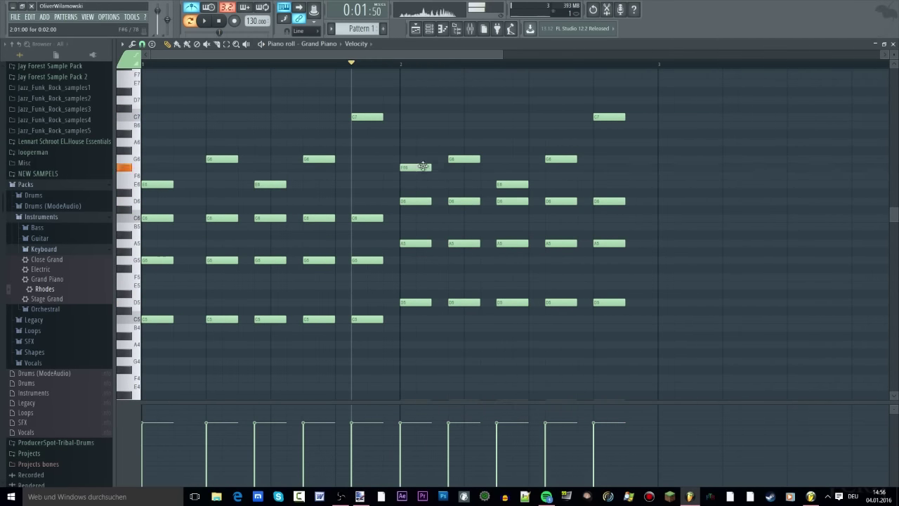
key("space")
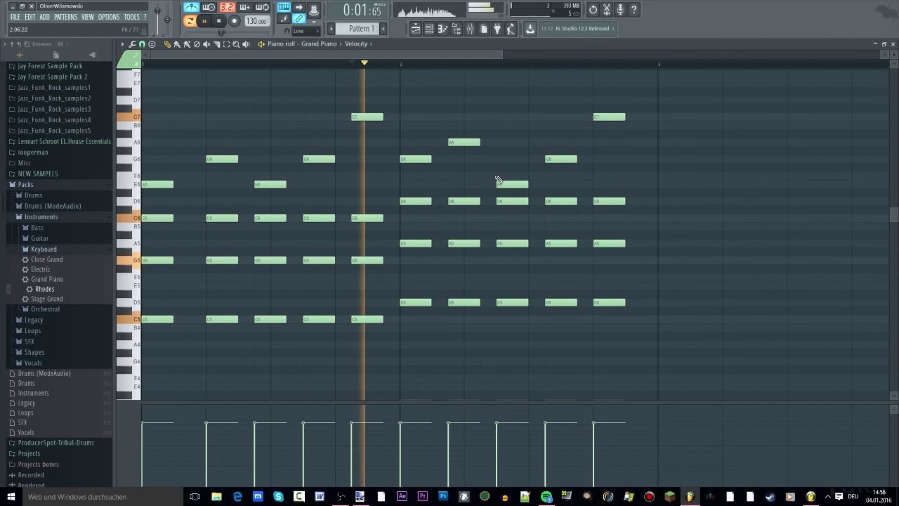
left_click_drag(502, 184, 505, 123)
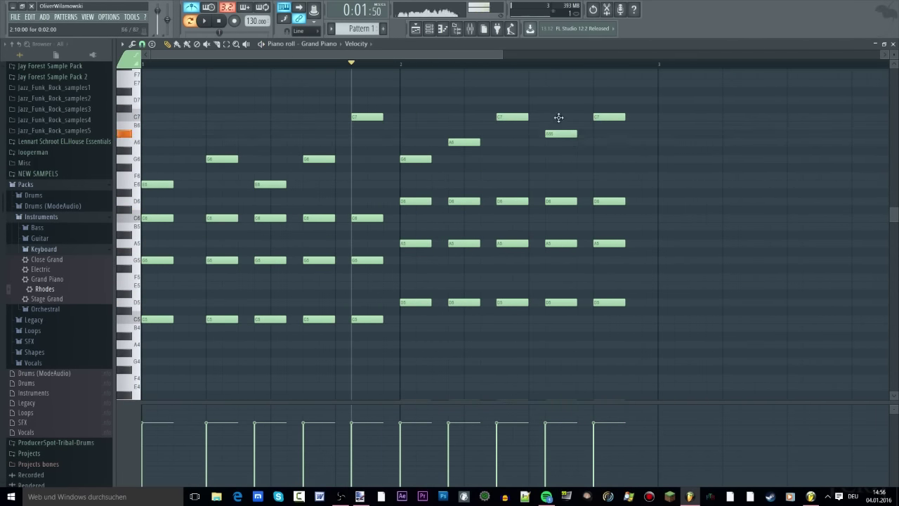
left_click_drag(601, 115, 597, 81)
key("space")
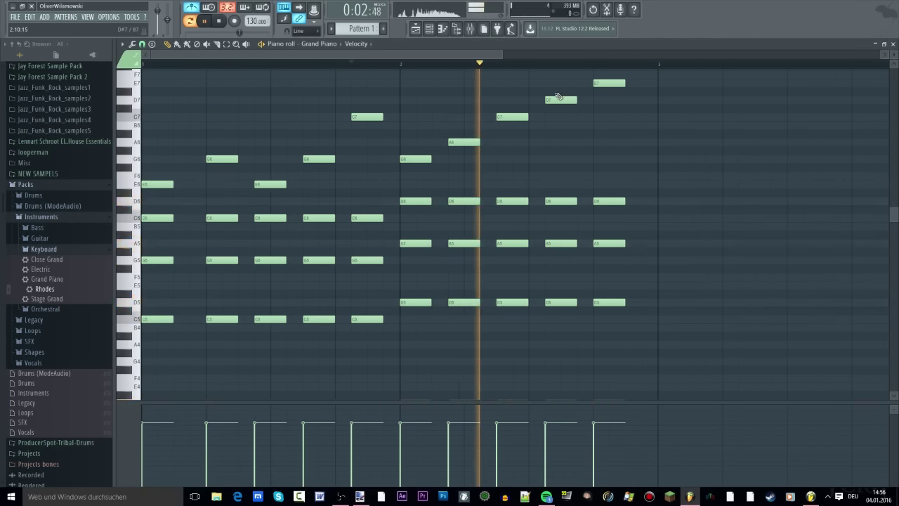
- Stop playback and look over all chord and melody notes of the two-bar pattern in the piano roll
key("space")
scroll(449, 184, "down", 5)
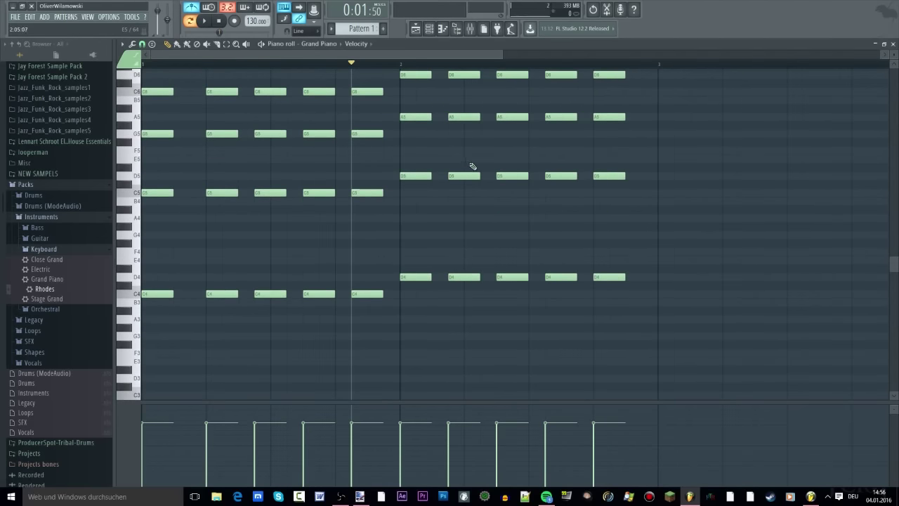
scroll(476, 177, "up", 4)
scroll(477, 179, "down", 3)
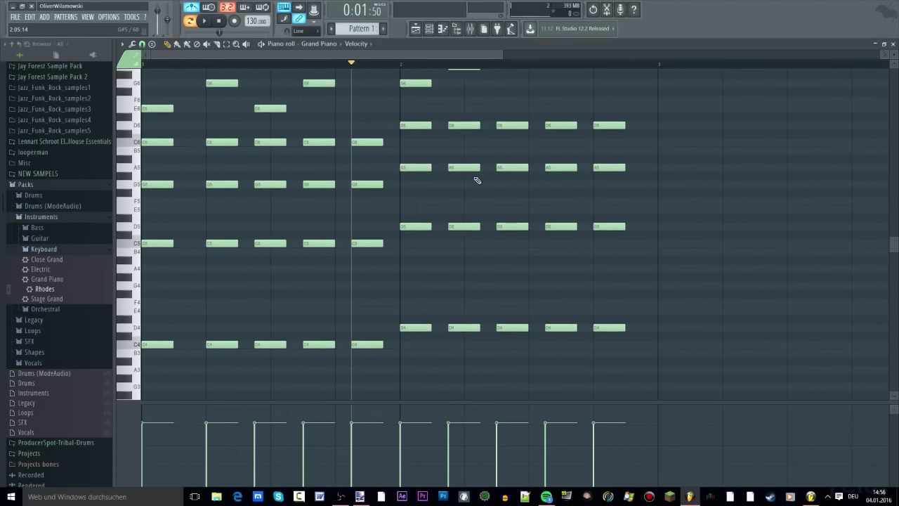
scroll(477, 181, "down", 6)
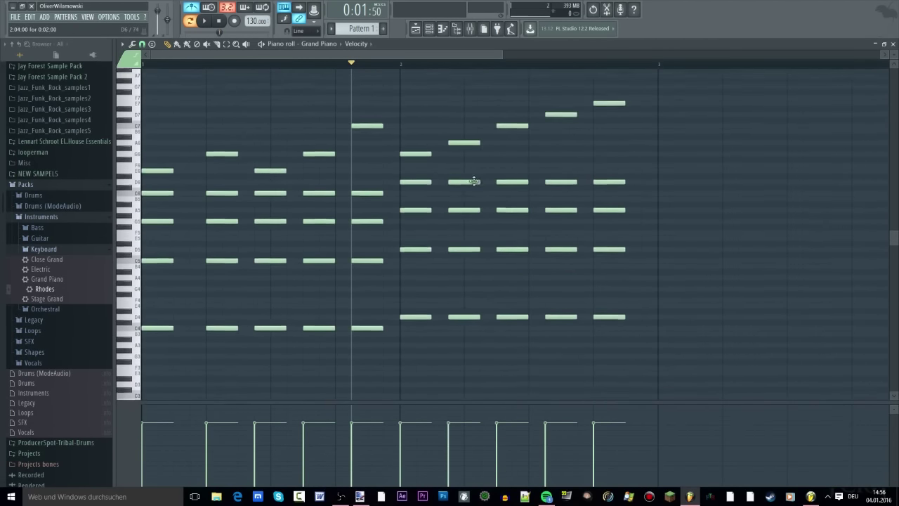
scroll(477, 183, "down", 3)
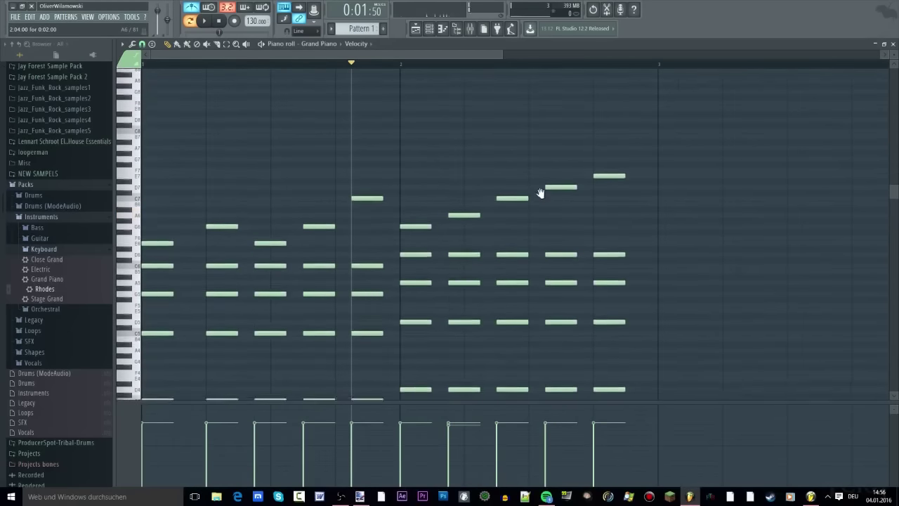
scroll(560, 228, "down", 2)
scroll(583, 238, "up", 3)
scroll(597, 247, "down", 3)
scroll(494, 255, "down", 6)
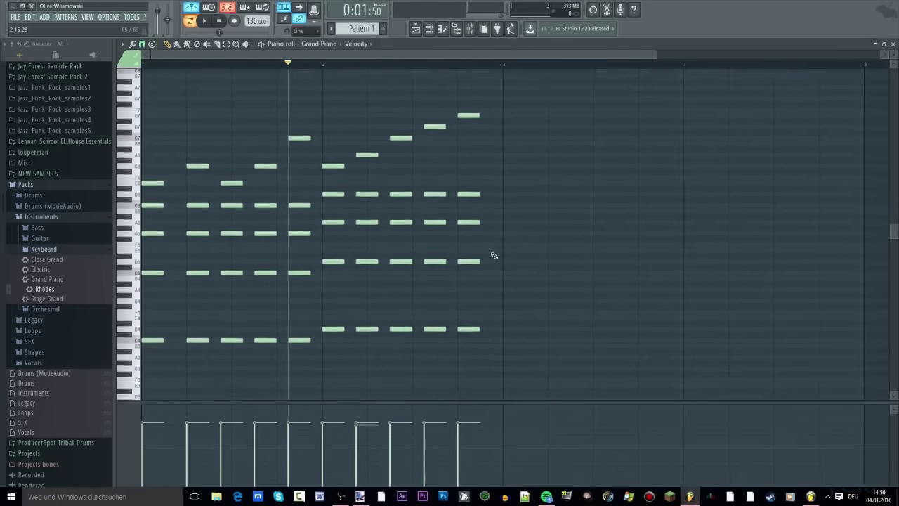
scroll(246, 278, "up", 5)
scroll(169, 285, "up", 3)
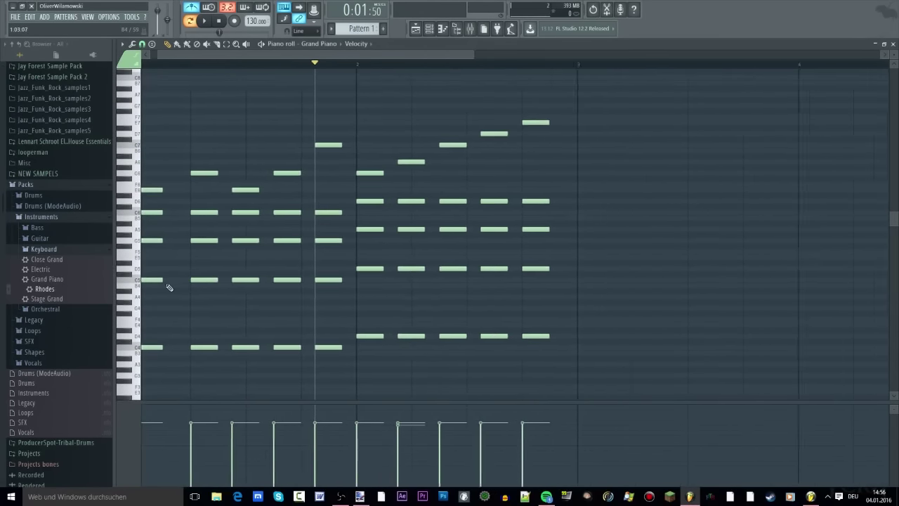
scroll(175, 282, "down", 3)
scroll(152, 281, "up", 3)
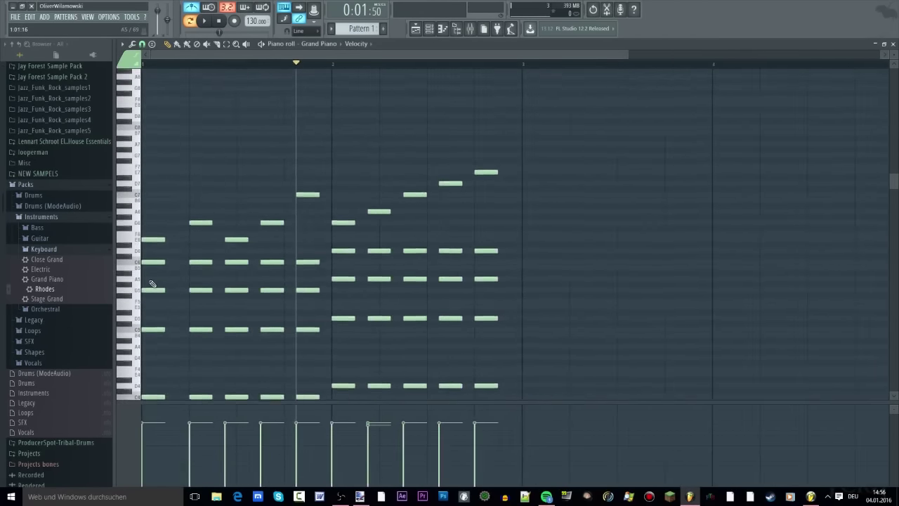
scroll(181, 278, "up", 4)
scroll(181, 278, "down", 3)
scroll(176, 267, "down", 3)
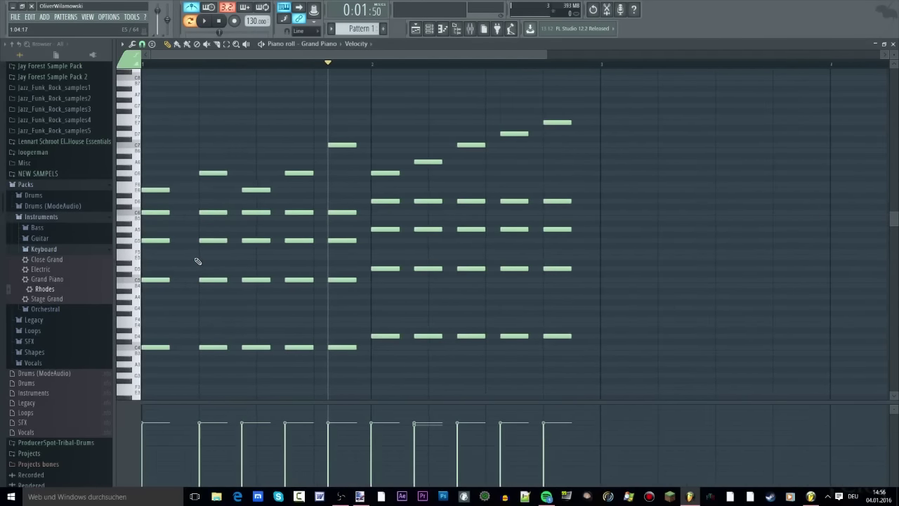
scroll(211, 260, "up", 1)
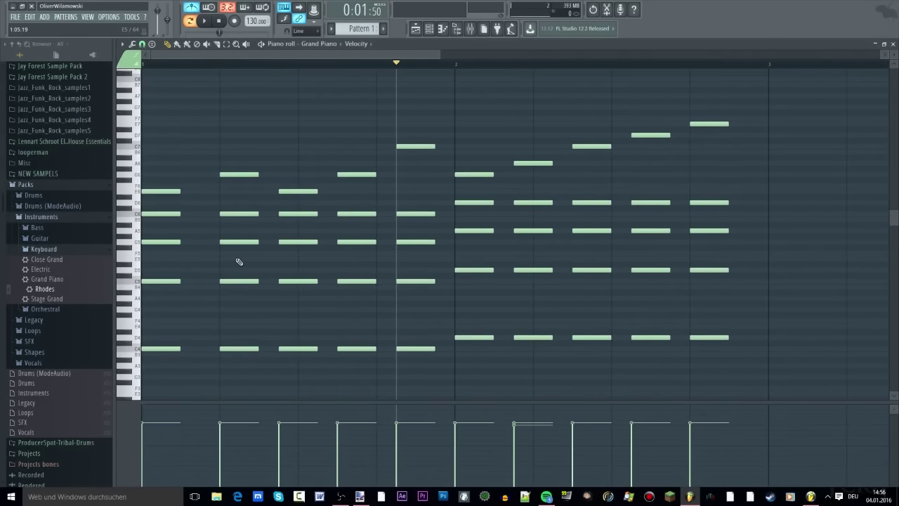
- Close the piano roll and the Grand Piano window, and widen and reposition the channel rack to show 32 steps
left_click(893, 44)
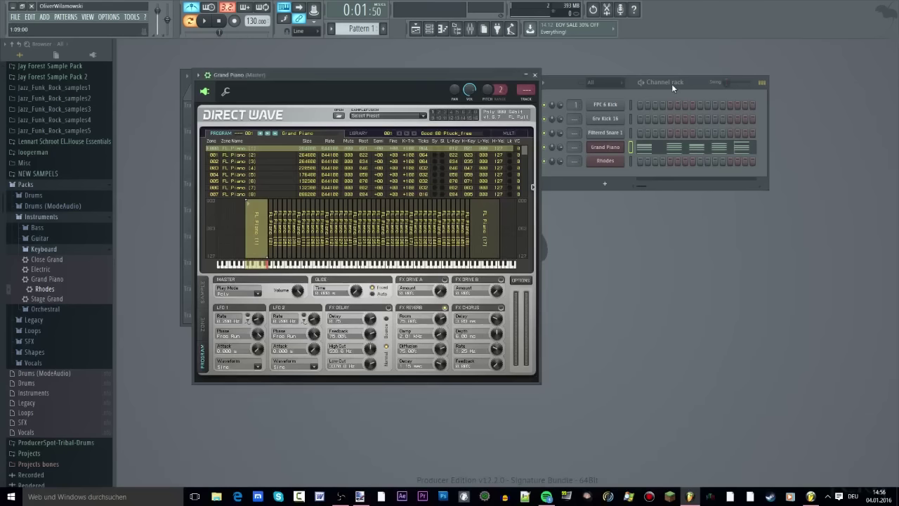
left_click_drag(671, 84, 705, 84)
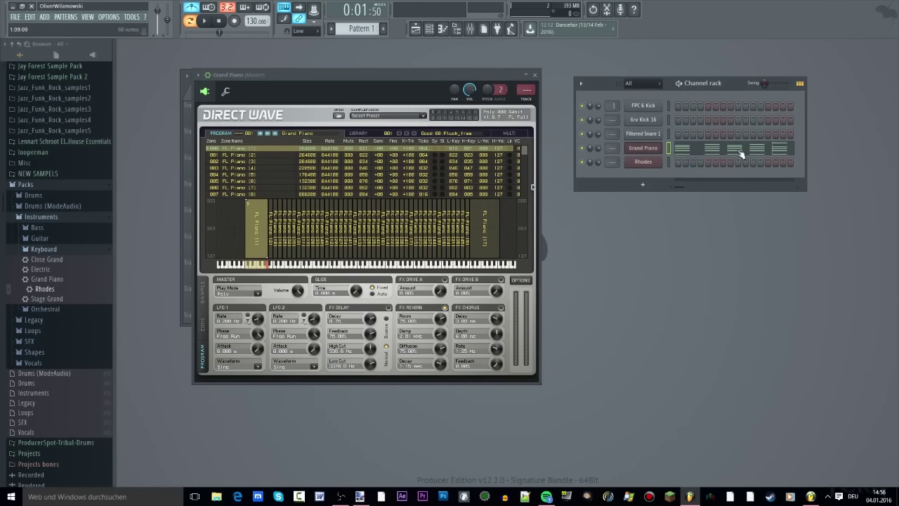
left_click(660, 153)
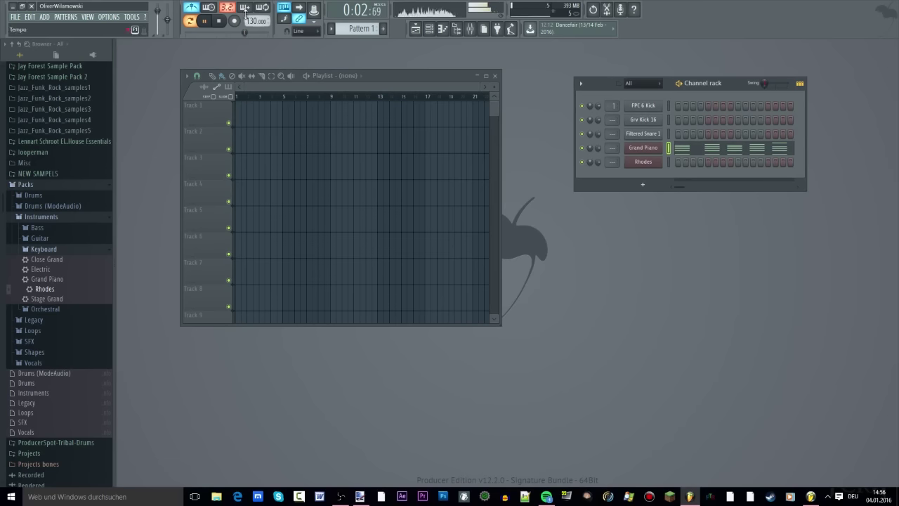
left_click_drag(575, 117, 227, 117)
left_click_drag(807, 119, 566, 117)
key("space")
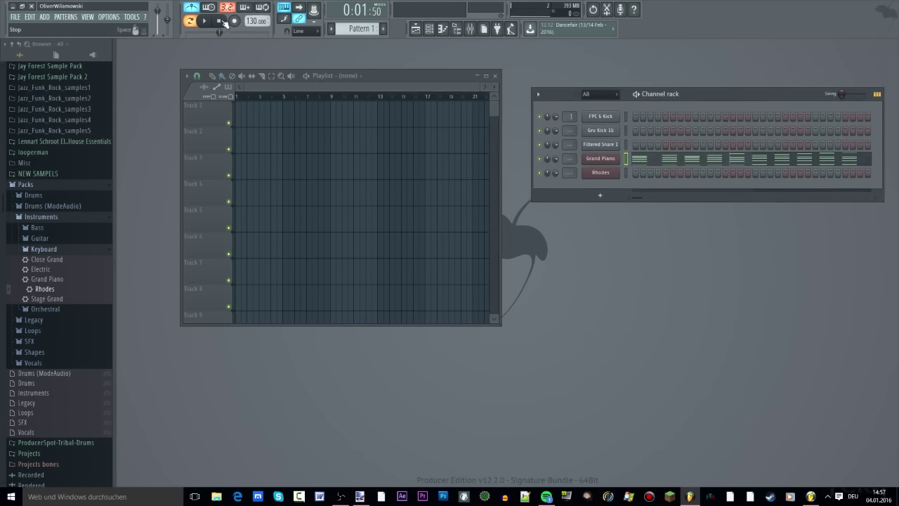
left_click_drag(649, 85, 595, 81)
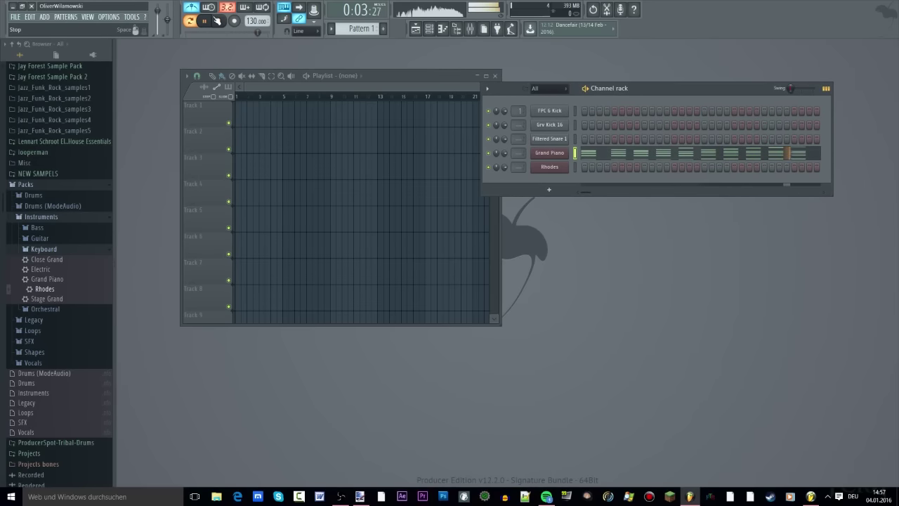
- Stop playback, set the project tempo to 137 BPM and play the pattern briefly at that tempo
left_click(218, 21)
left_click_drag(250, 22, 250, 19)
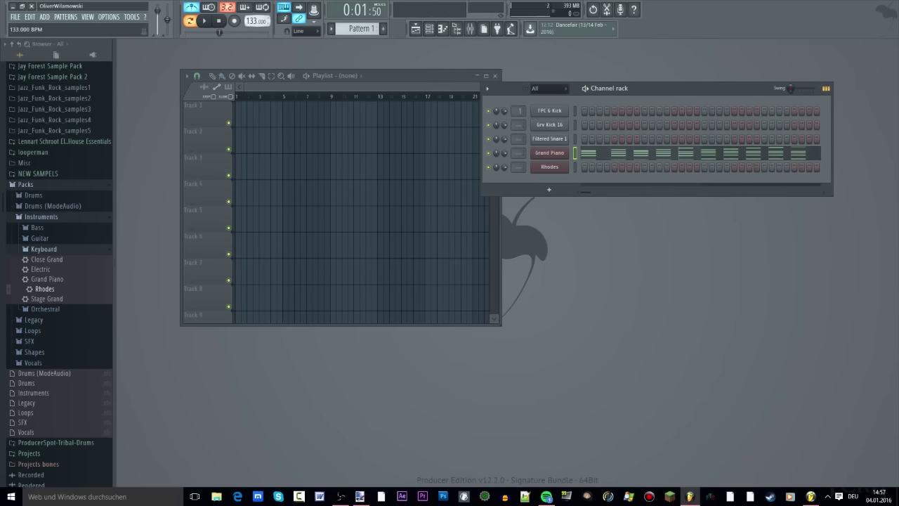
key("space")
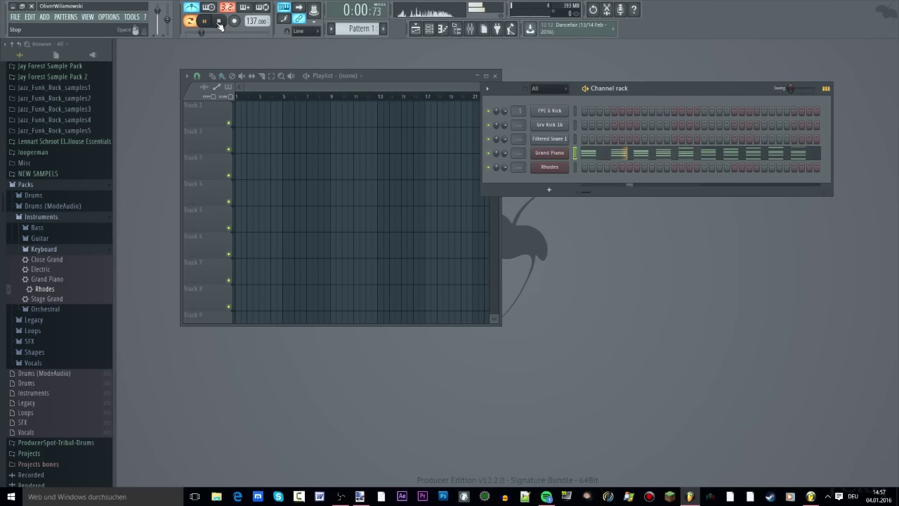
key("space")
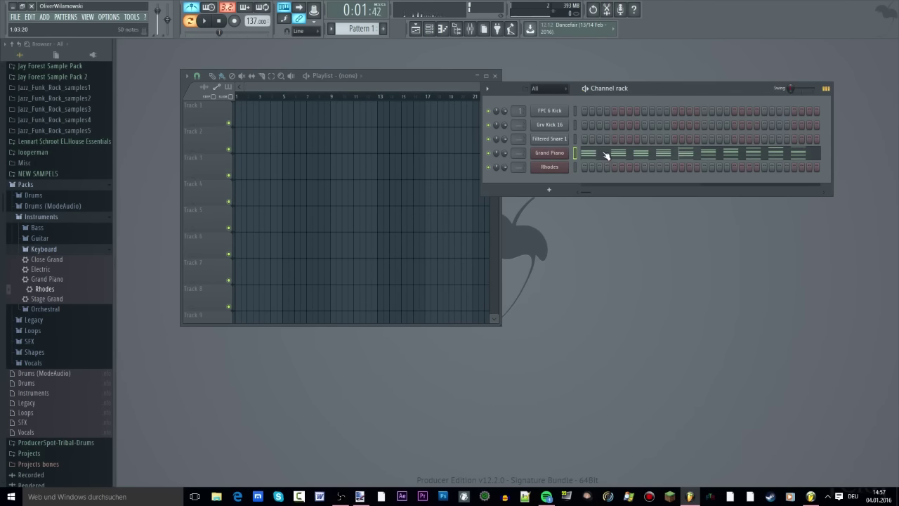
- Reposition the channel rack, widen it to 64 steps and narrow it back to 32 steps
left_click_drag(642, 92, 665, 88)
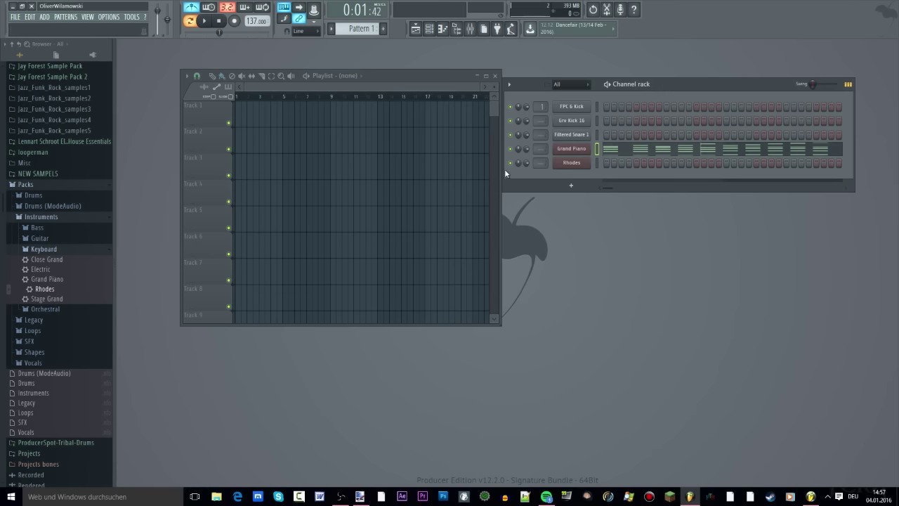
left_click_drag(504, 168, 263, 163)
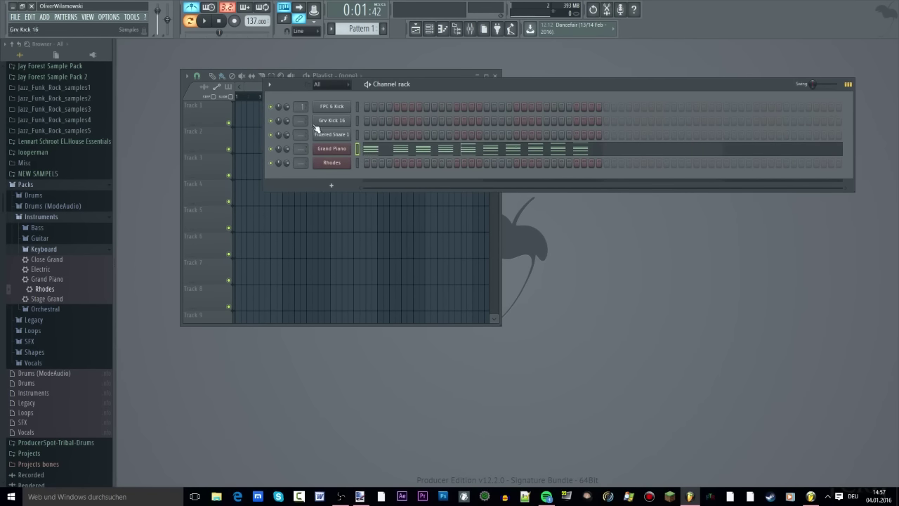
left_click_drag(270, 127, 490, 120)
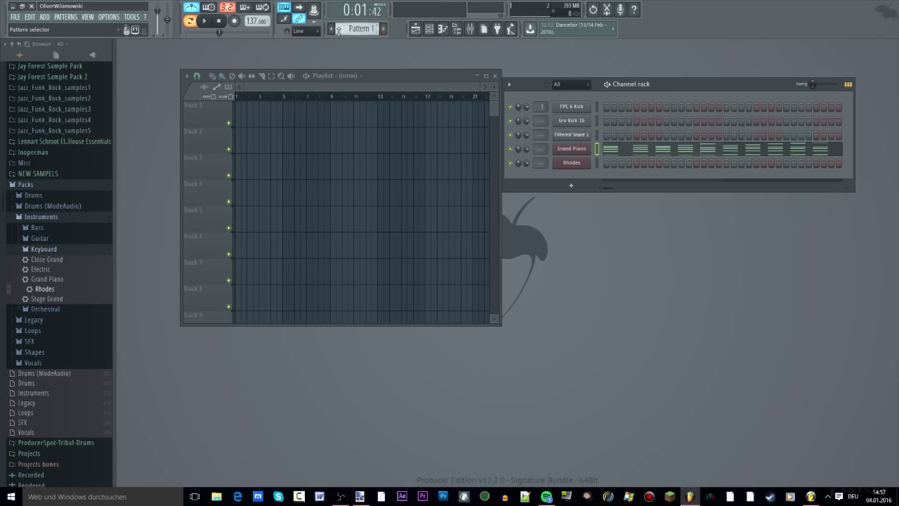
- Browse the available patterns from Pattern 2 up to Pattern 999 and return to Pattern 1
left_click(366, 28)
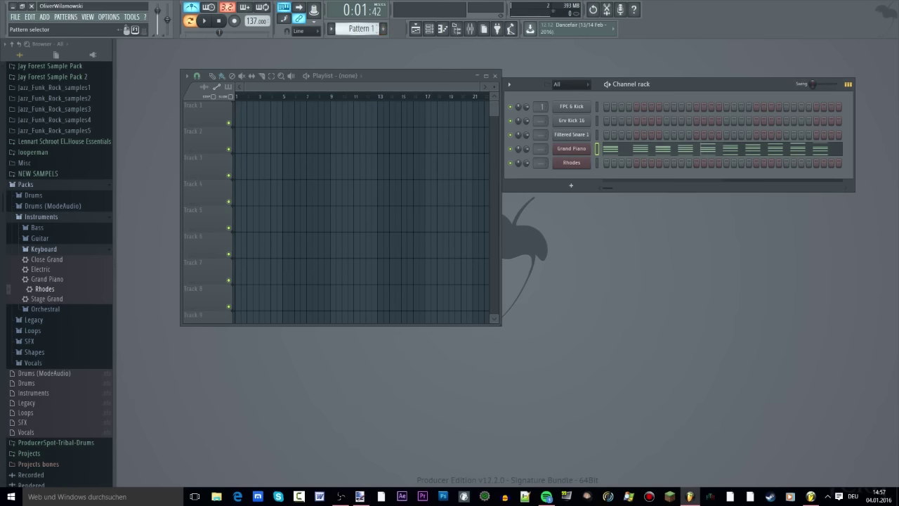
left_click_drag(366, 28, 369, 48)
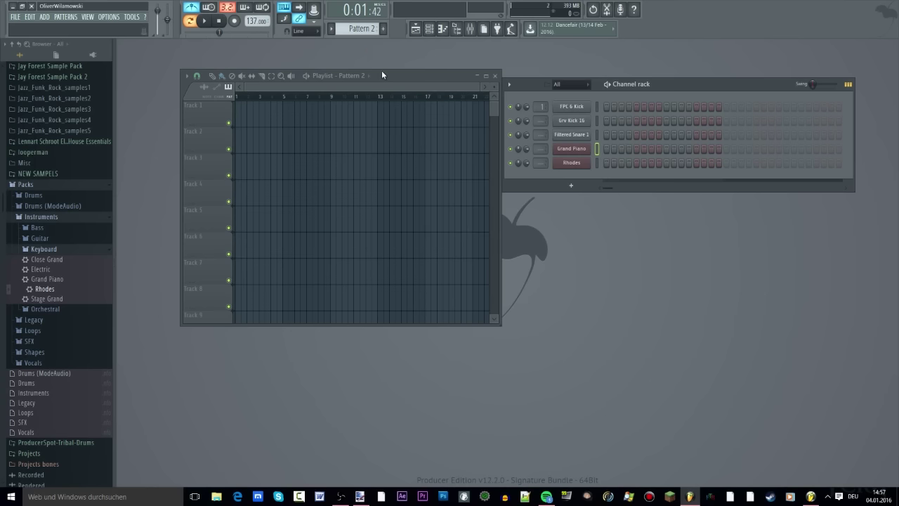
left_click_drag(363, 29, 363, 0)
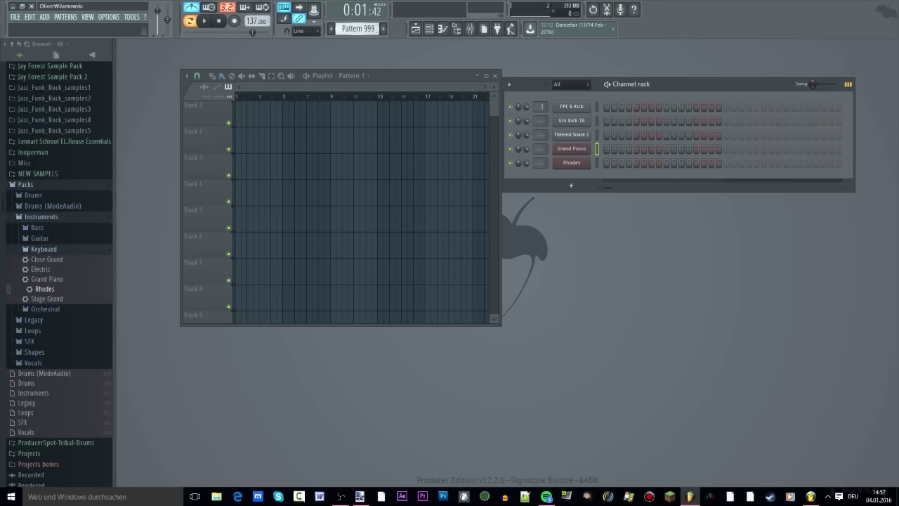
left_click_drag(363, 28, 363, 53)
left_click_drag(364, 29, 363, 47)
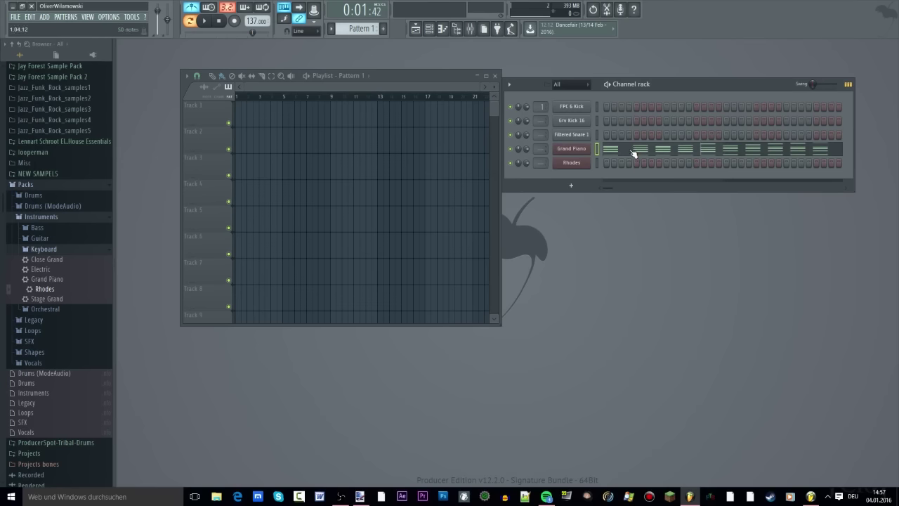
- Place a Pattern 1 clip at bar 1 of Track 1 in the playlist and enlarge and reposition the playlist window
left_click(274, 131)
left_click_drag(285, 144, 252, 105)
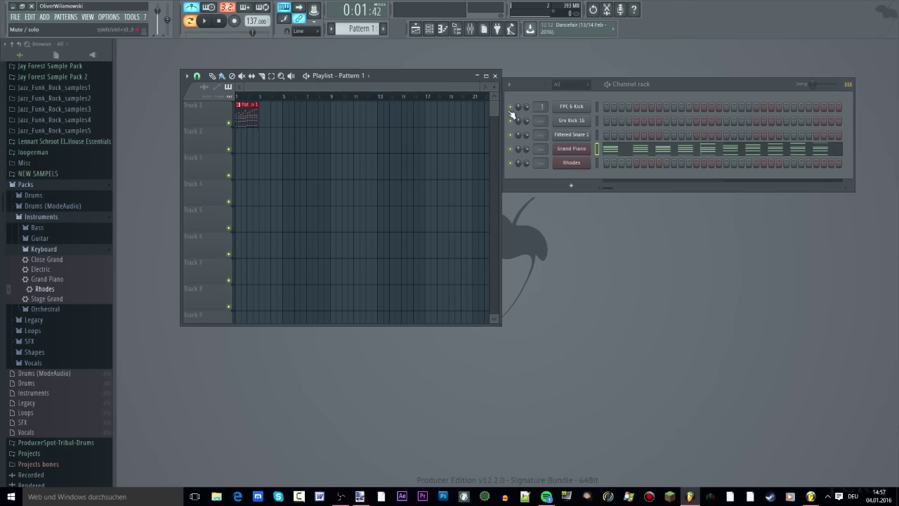
left_click_drag(502, 71, 822, 37)
left_click_drag(683, 40, 650, 76)
- Play Pattern 1 in pattern mode, switch playback to song mode, and play the playlist and stop it
left_click(204, 21)
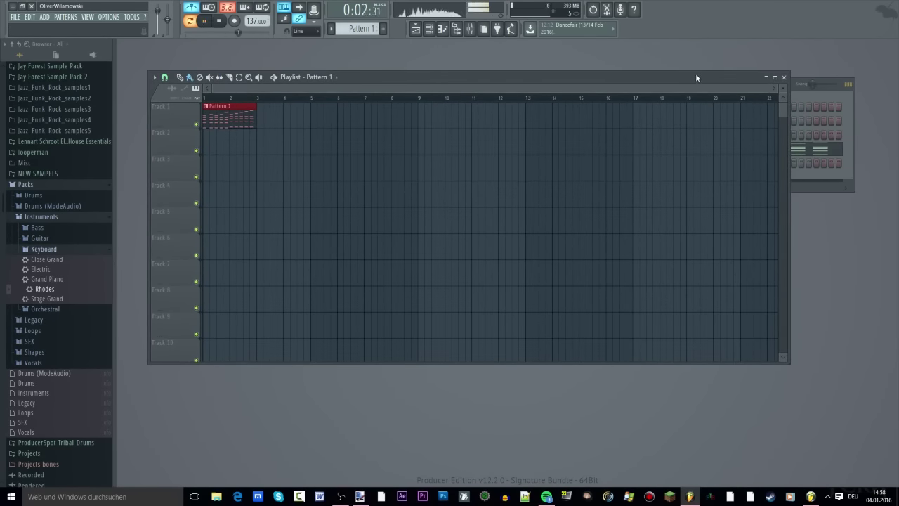
key("space")
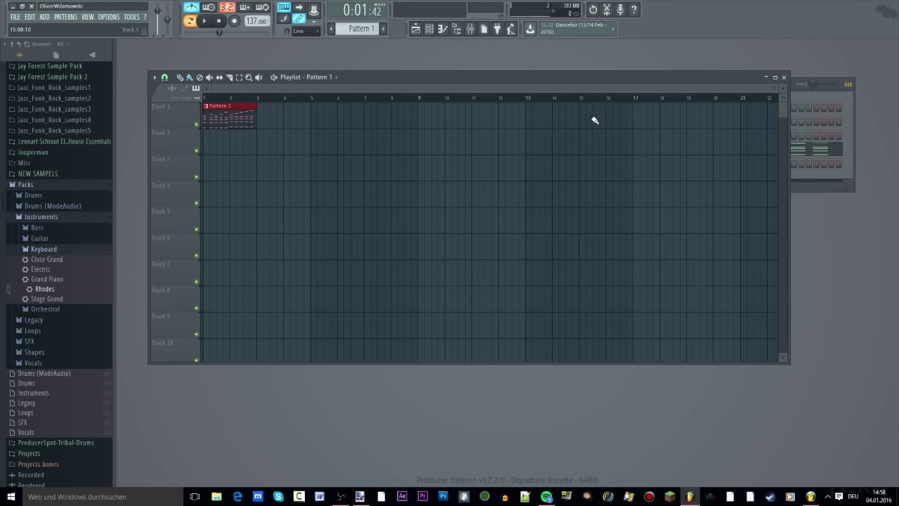
left_click(197, 23)
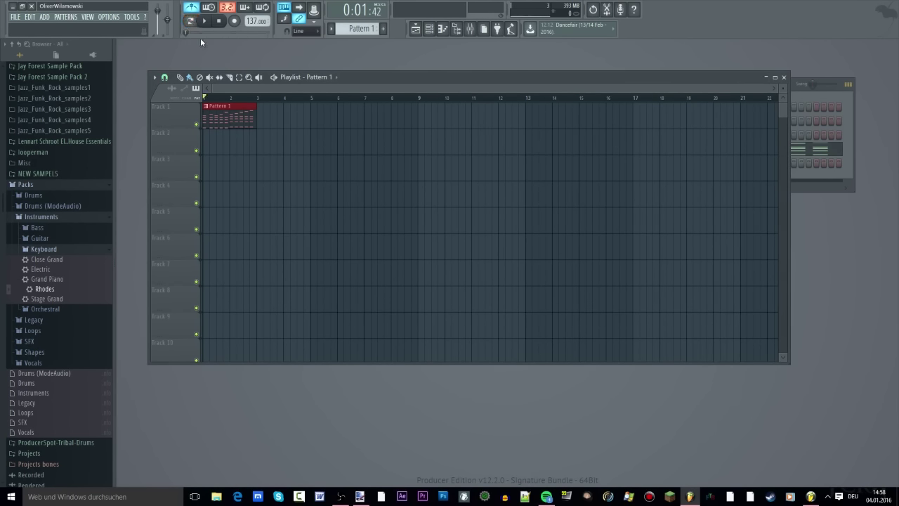
left_click(213, 23)
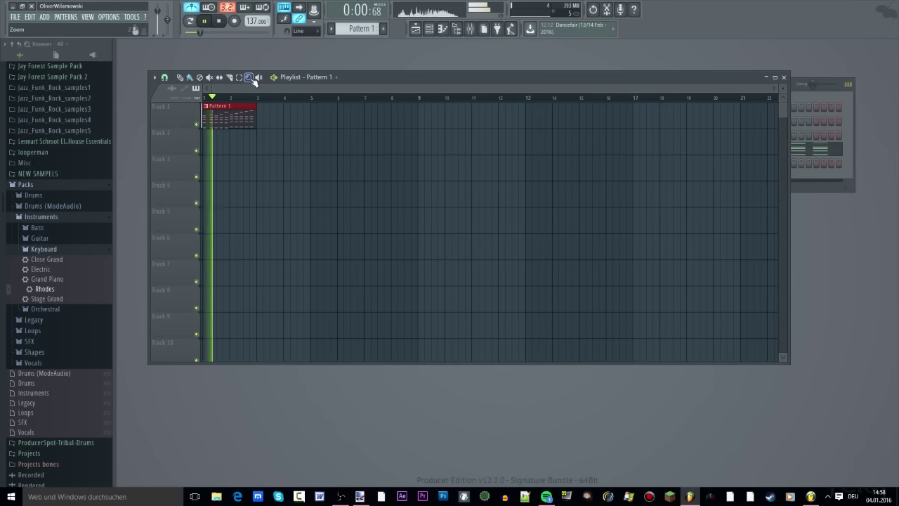
mouse_move(344, 76)
left_mouse_down()
mouse_move(351, 192)
mouse_move(342, 88)
left_mouse_up()
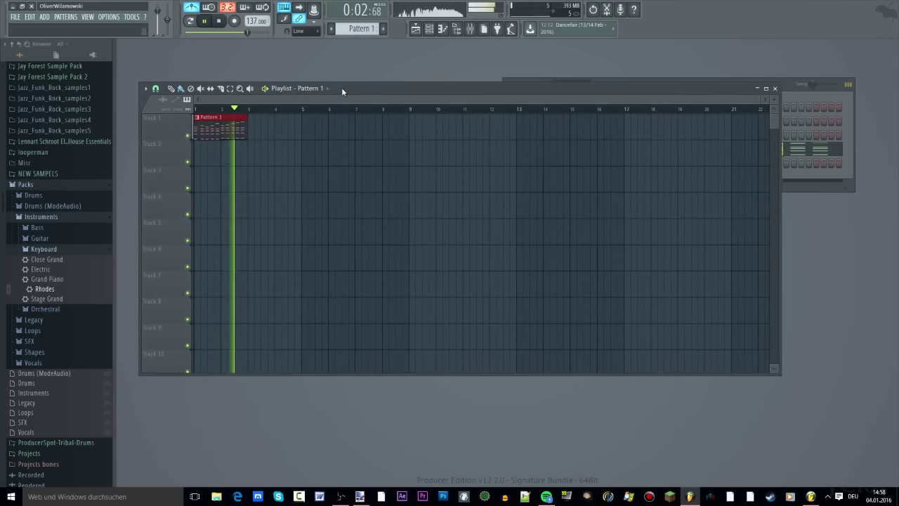
left_click(222, 24)
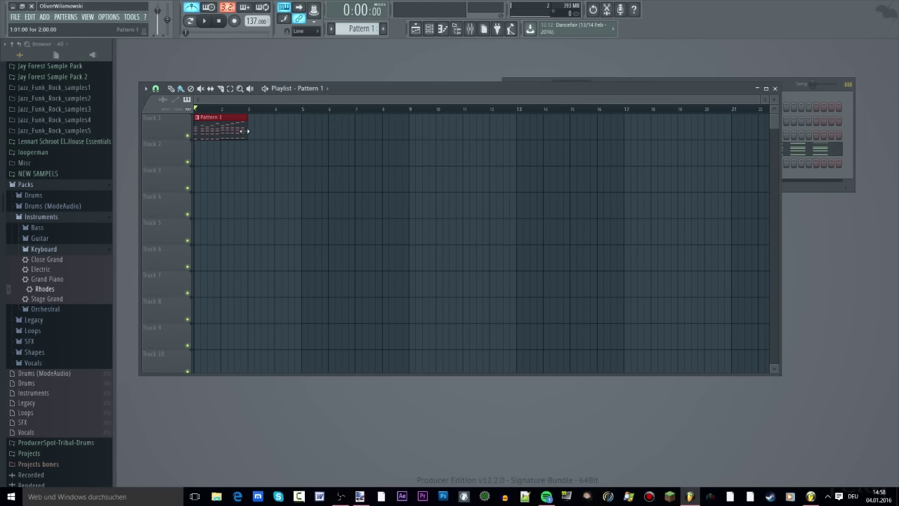
- Add Pattern 1 clips in alternation: on Track 2 at bars 3, 7, 11 and 15, and on Track 1 at bars 5, 9 and 13
left_click(252, 157)
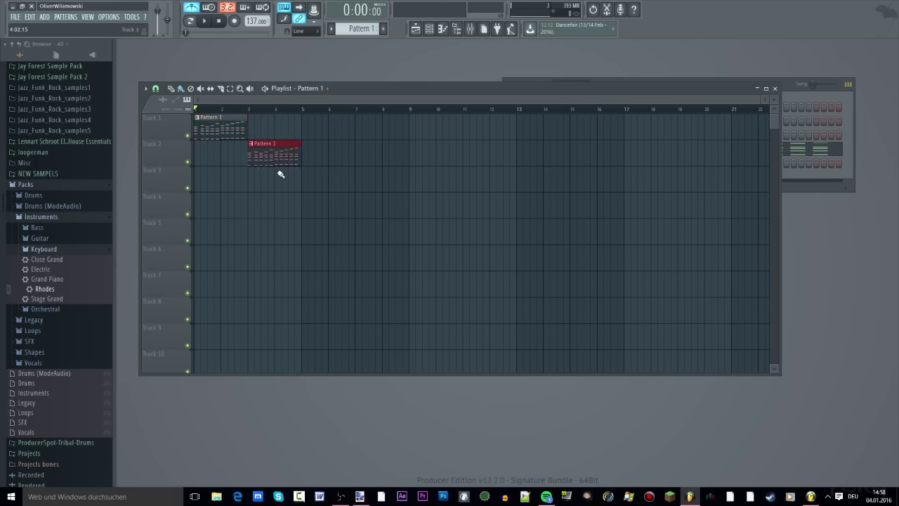
left_click(305, 136)
left_click(355, 147)
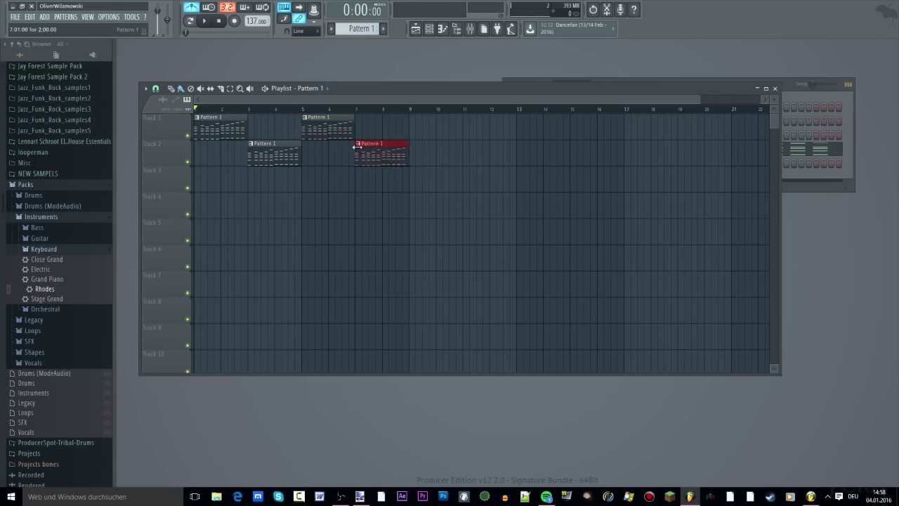
left_click(421, 129)
left_click(467, 149)
left_click(538, 134)
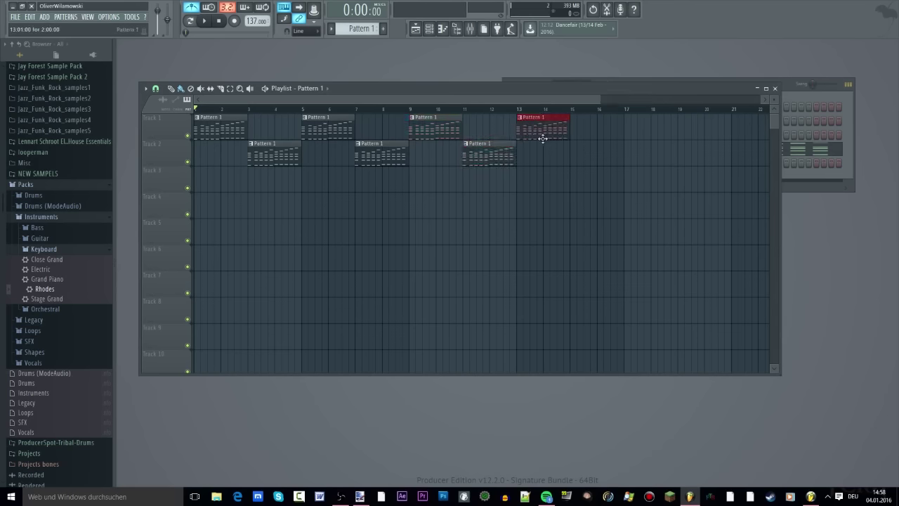
left_click(586, 154)
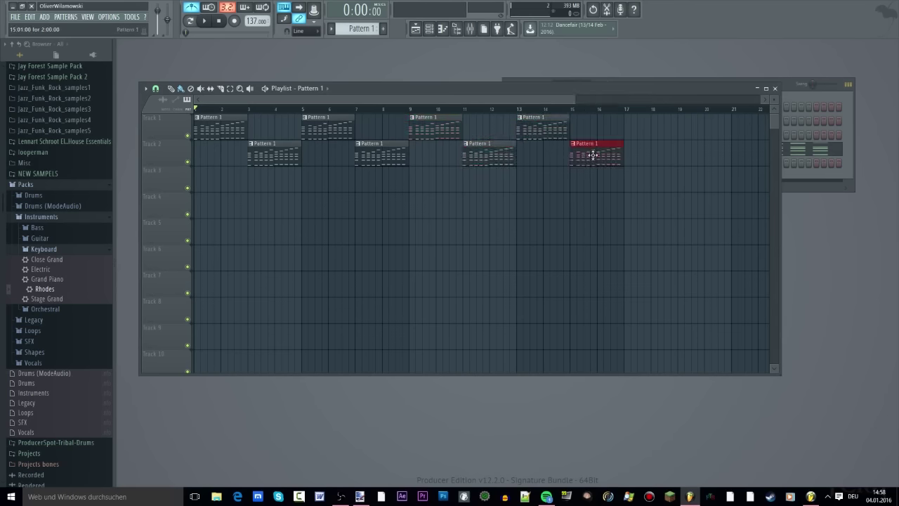
- Move the four Pattern 1 clips from Track 2 up to Track 1, then play the continuous arrangement and stop it
left_click_drag(654, 159, 264, 114)
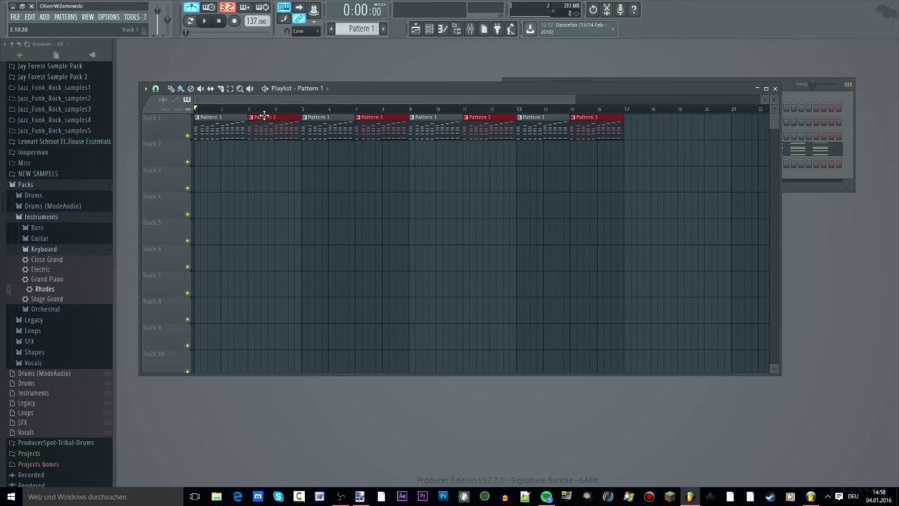
left_click_drag(313, 167, 319, 192)
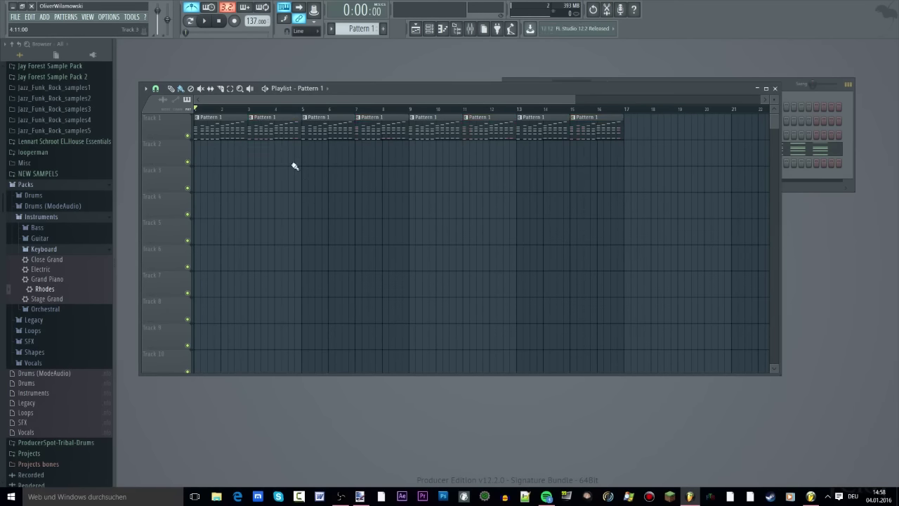
left_click(203, 21)
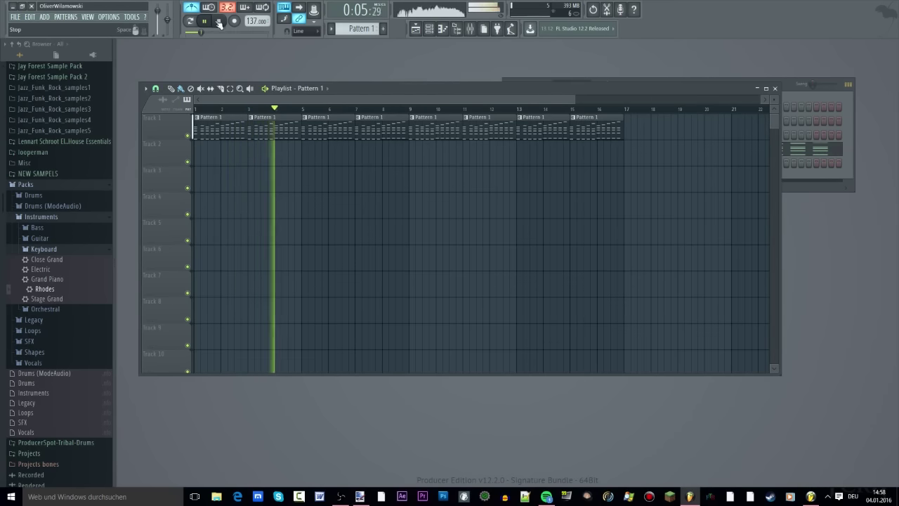
key("space")
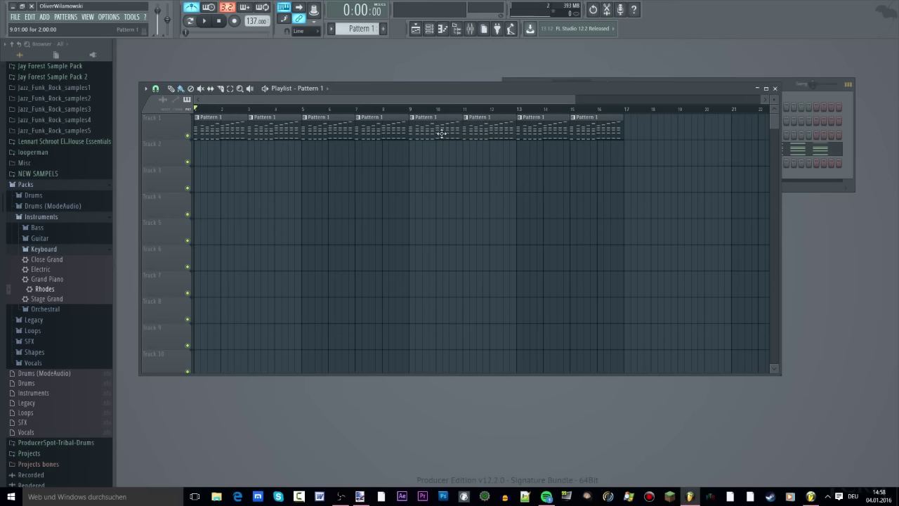
- Compare the song position display in bars and in minutes and seconds, playing the playlist briefly in each format
left_click(371, 11)
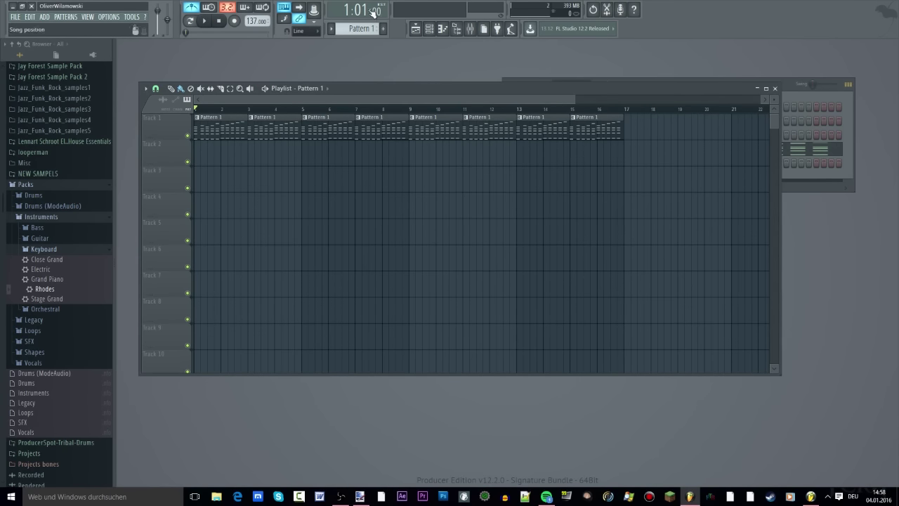
left_click(204, 21)
left_click(218, 21)
left_click(361, 13)
left_click(206, 22)
left_click(219, 21)
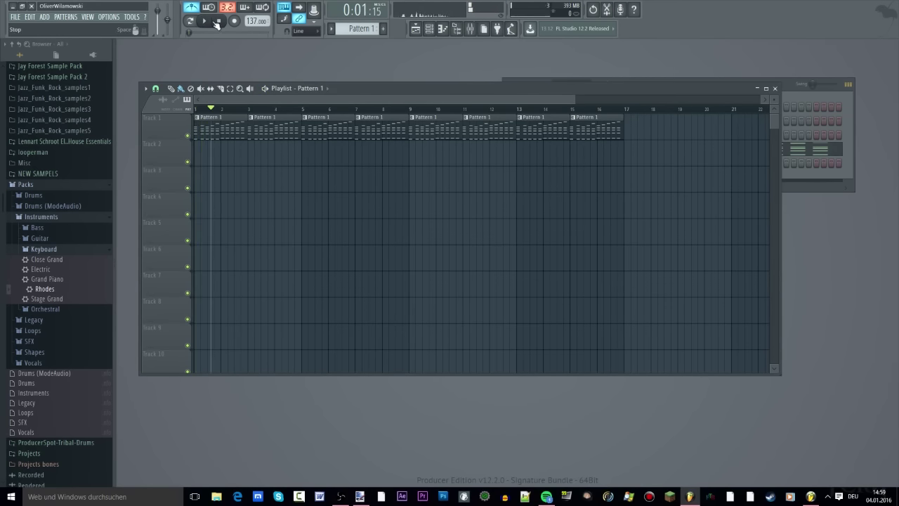
- Play briefly from near the end of the last clip in bar 16, and return the song position to the start
left_click(623, 111)
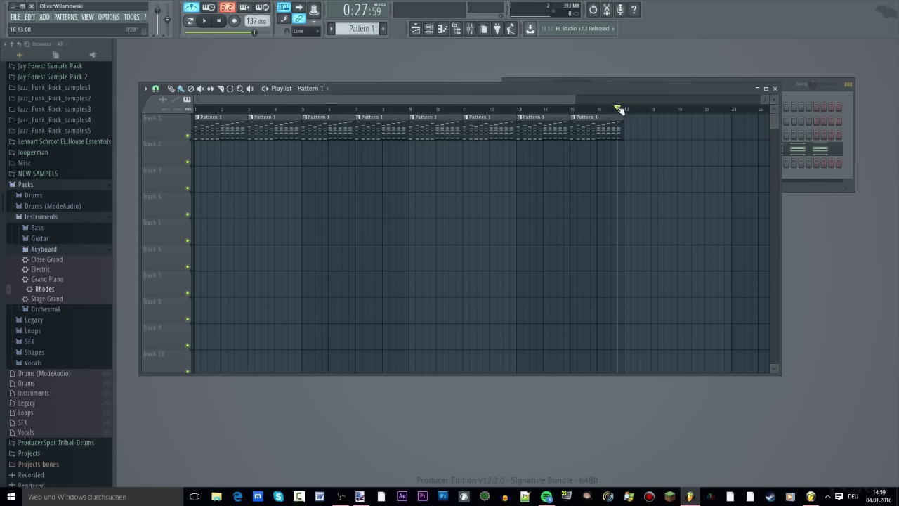
left_click(206, 21)
left_click(216, 22)
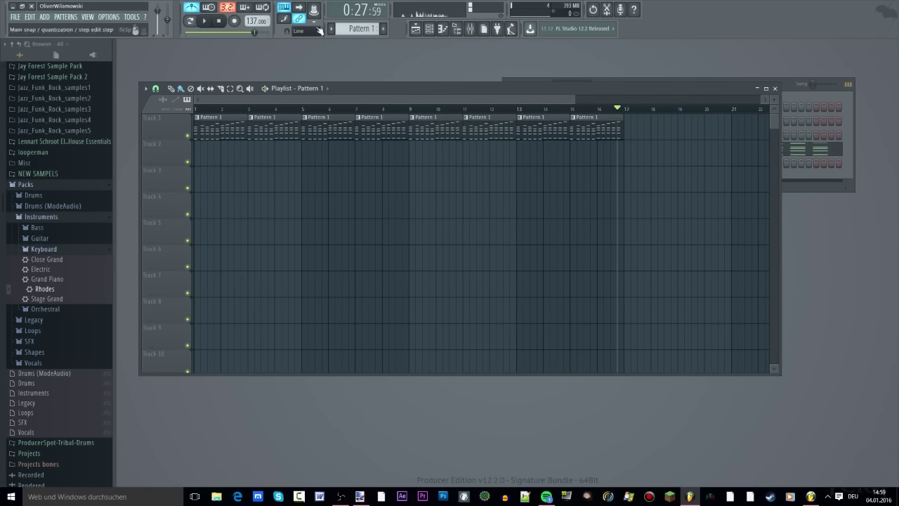
left_click(607, 111)
left_click_drag(608, 114, 169, 116)
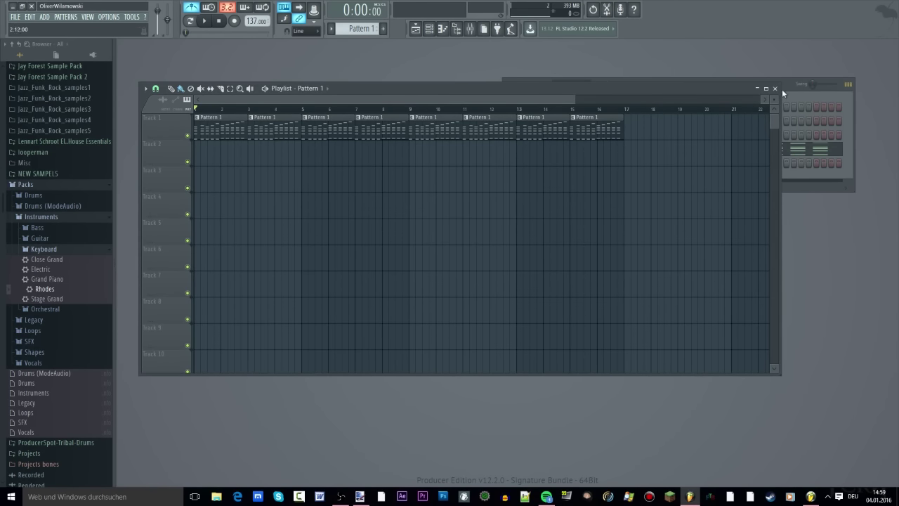
- Narrow the playlist window to uncover the Channel rack, and audition a note of the Rhodes channel in its DirectWave window
left_click_drag(783, 88, 491, 86)
left_click_drag(667, 85, 670, 84)
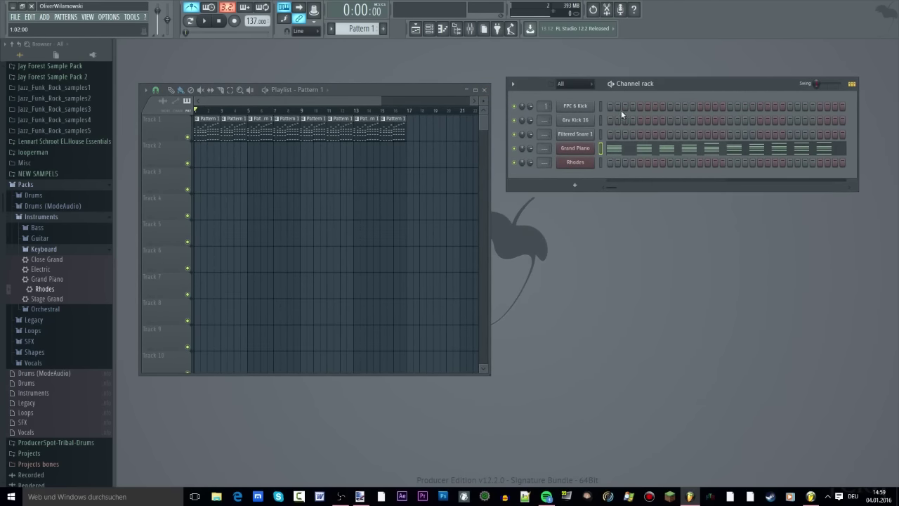
left_click(581, 169)
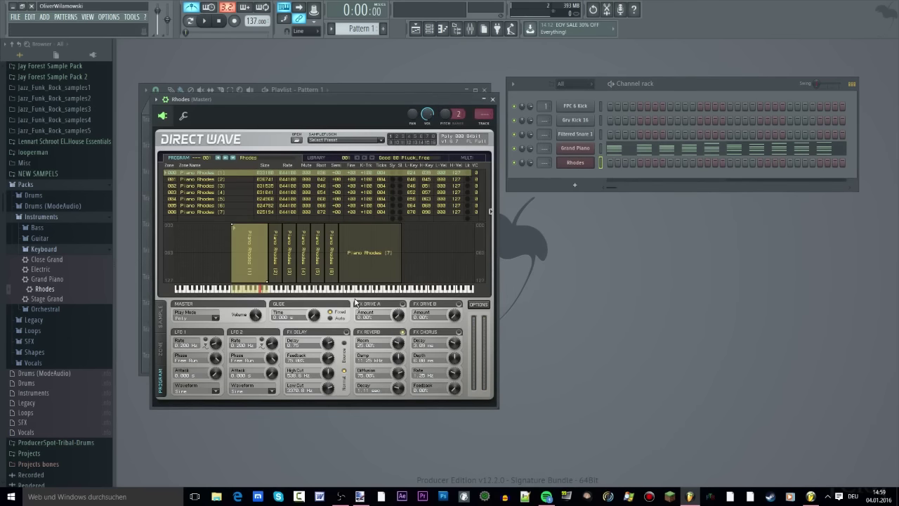
left_click(318, 292)
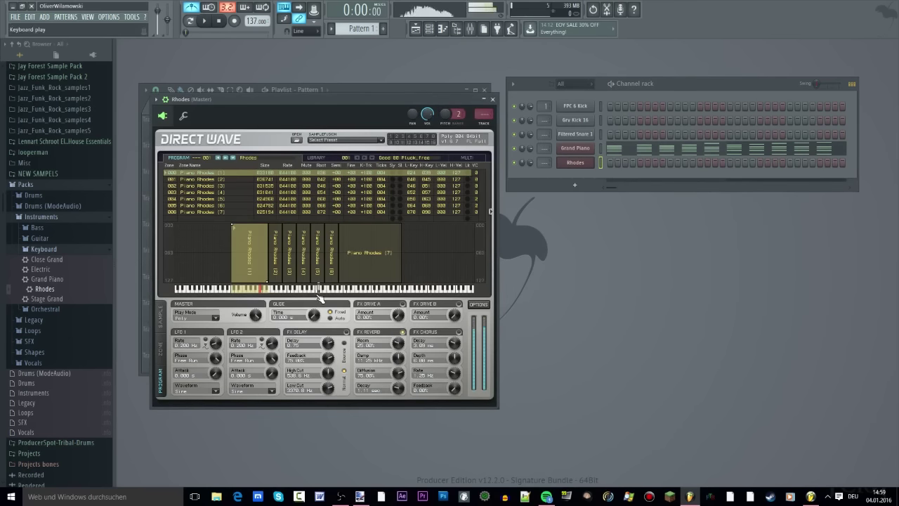
left_click(492, 99)
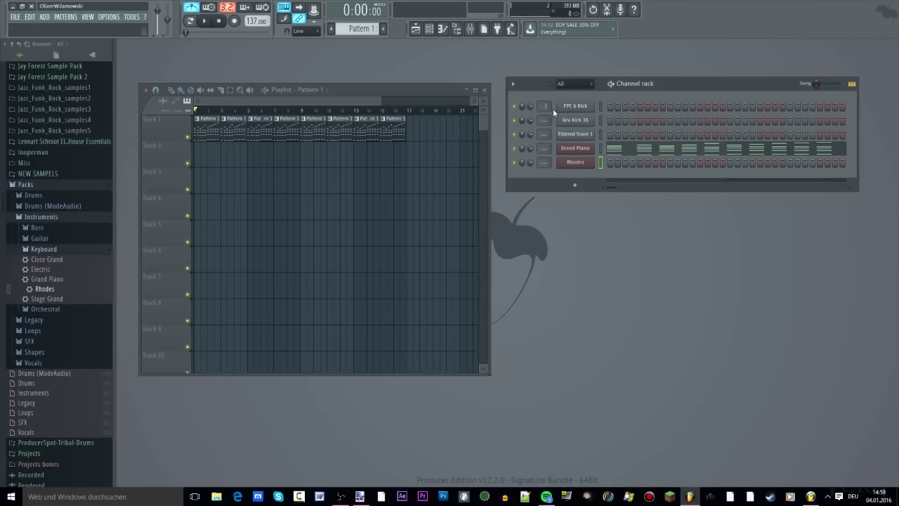
- Select the empty Pattern 2 and open the piano roll of the Rhodes channel
left_click(367, 30)
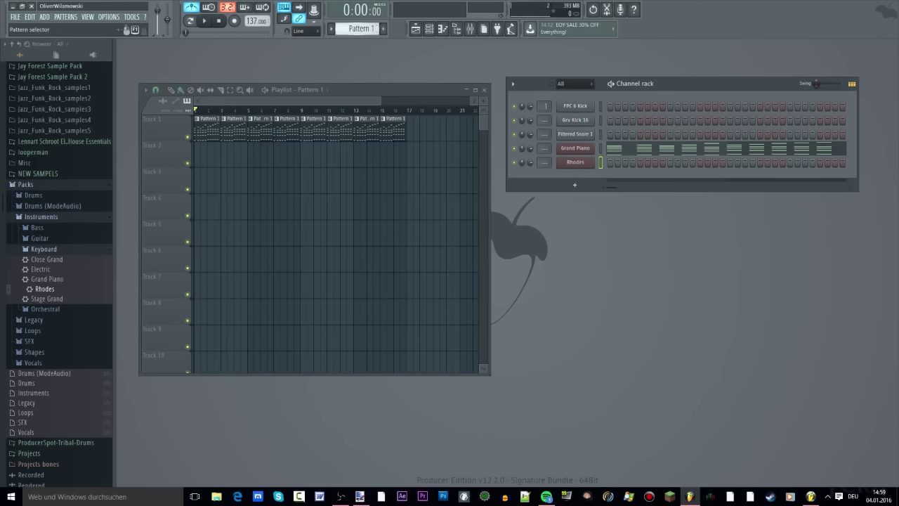
left_click_drag(367, 30, 367, 24)
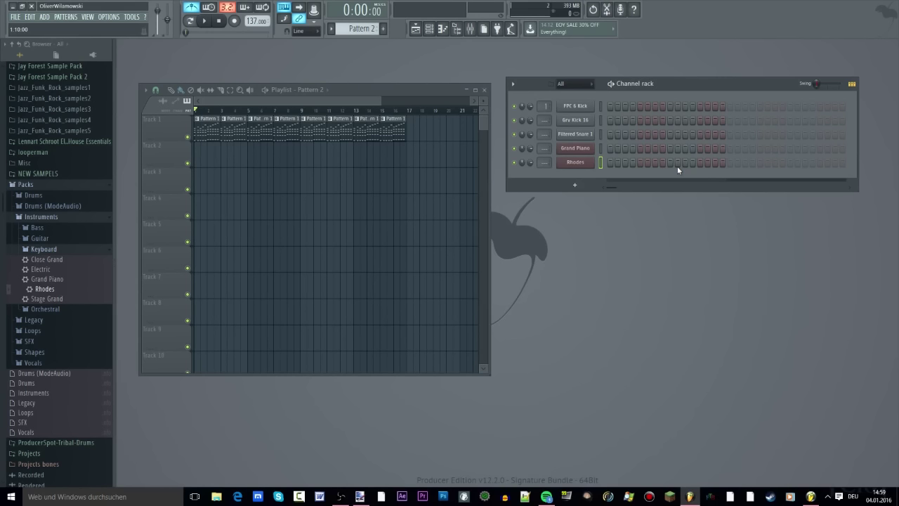
left_click(575, 163)
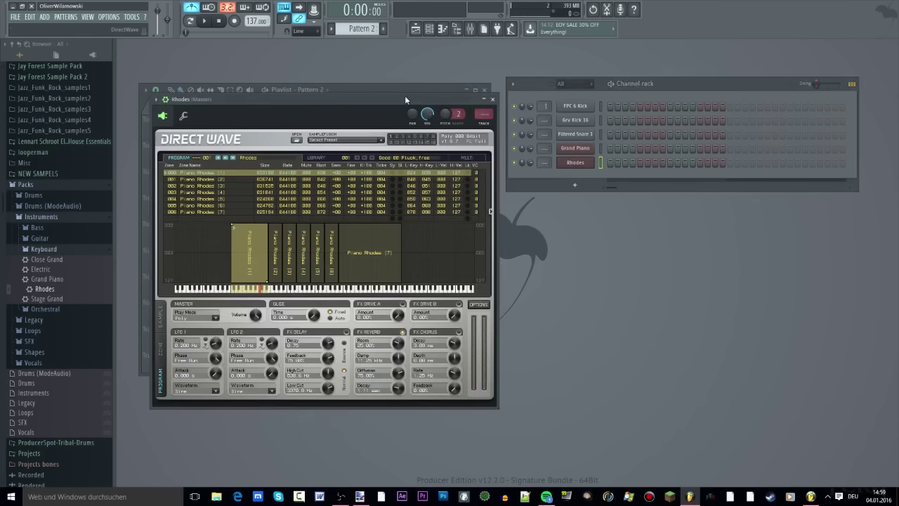
left_click_drag(404, 99, 673, 133)
left_click_drag(573, 140, 285, 98)
key("F5")
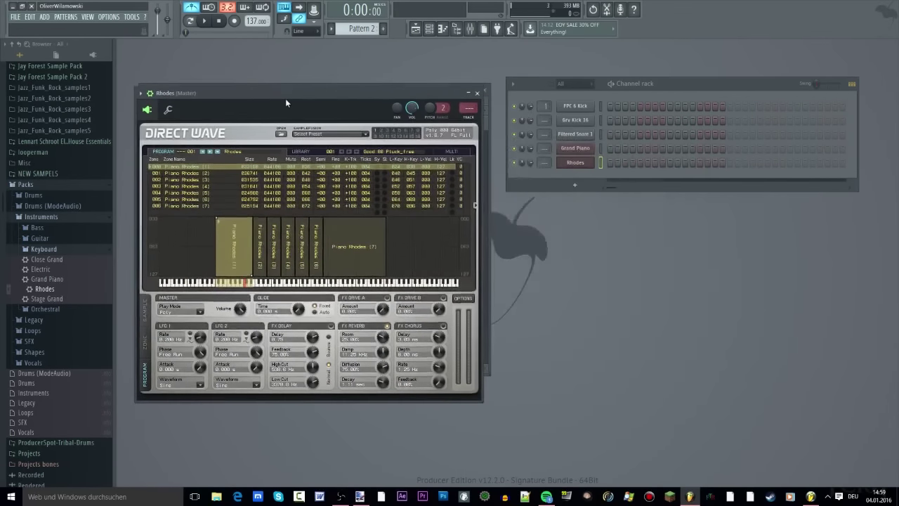
left_click(444, 29)
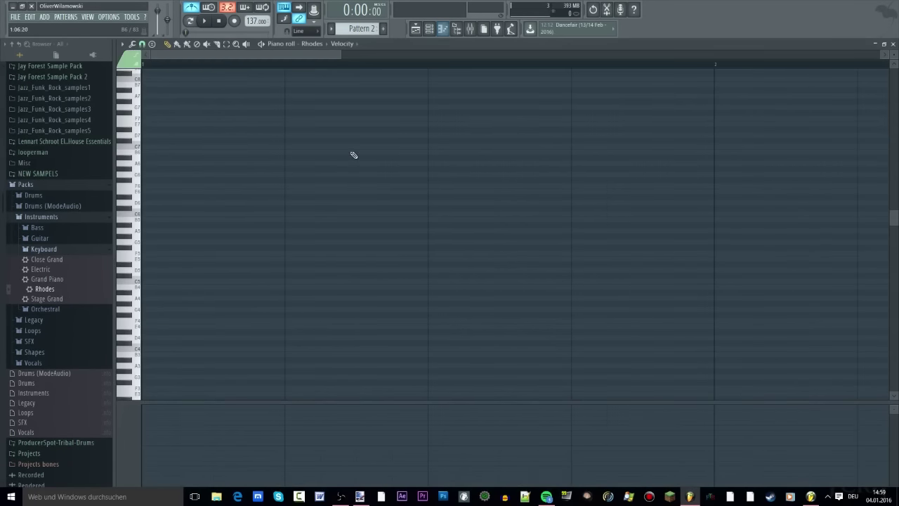
- Try a C5 note followed by a D#5 note in the Rhodes piano roll, and audition keys in DirectWave
left_click(145, 281)
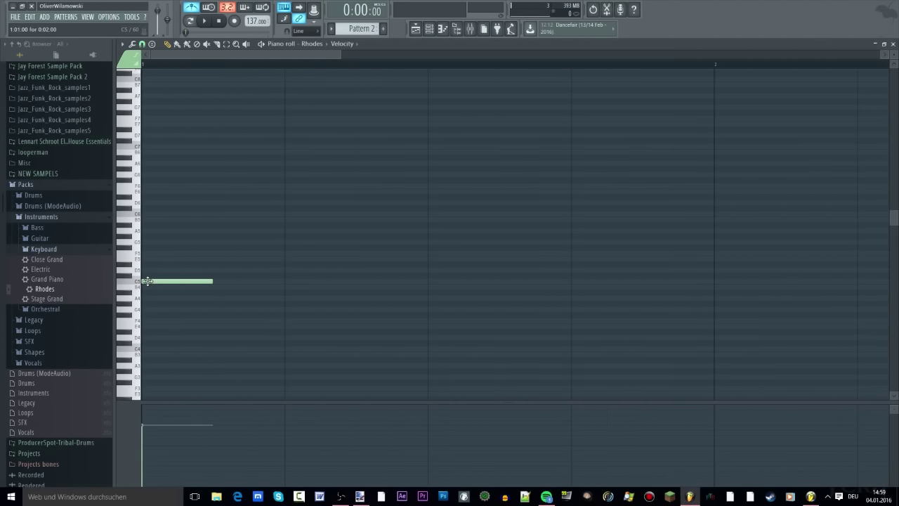
left_click_drag(214, 270, 219, 264)
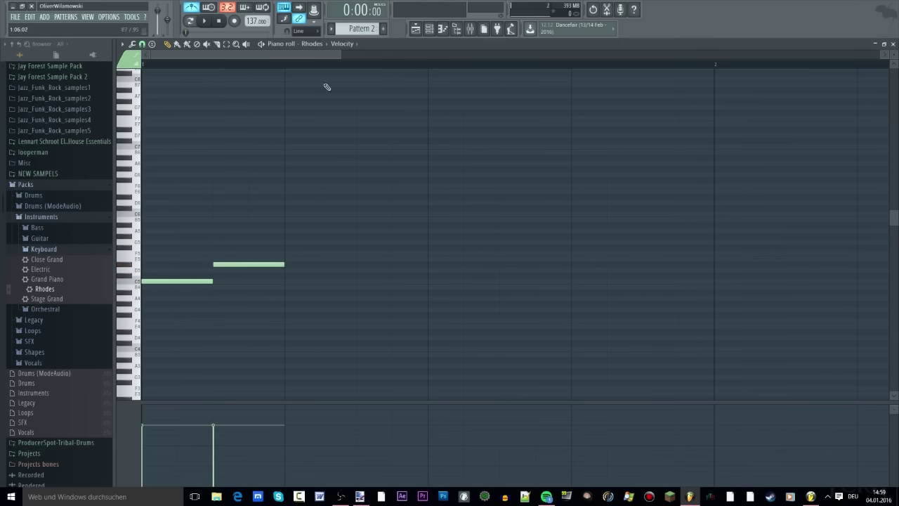
left_click(429, 29)
left_click(575, 163)
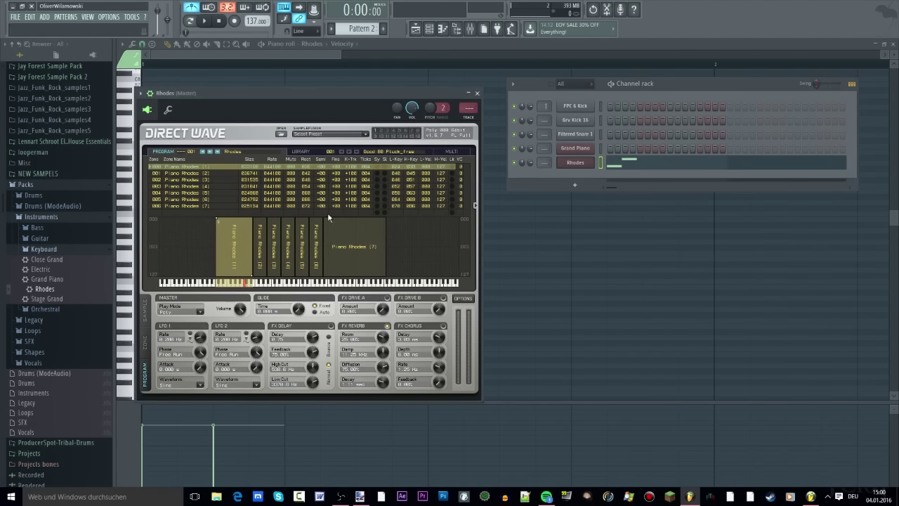
left_click(262, 283)
left_click(245, 283)
left_click(236, 57)
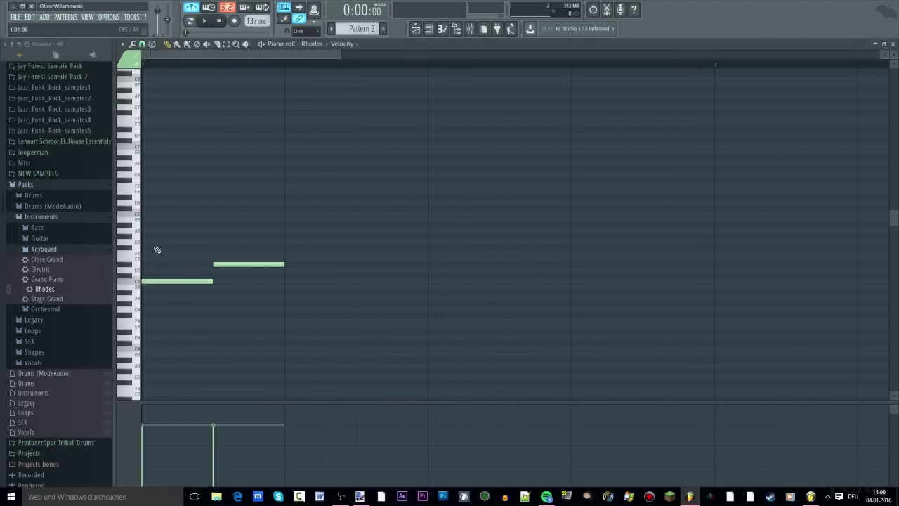
- Delete the two trial notes from the Rhodes piano roll and audition other keys on its keyboard
left_click(136, 298)
left_click(137, 309)
right_click(145, 278)
right_click(233, 267)
scroll(163, 232, "down", 3)
scroll(159, 211, "down", 2)
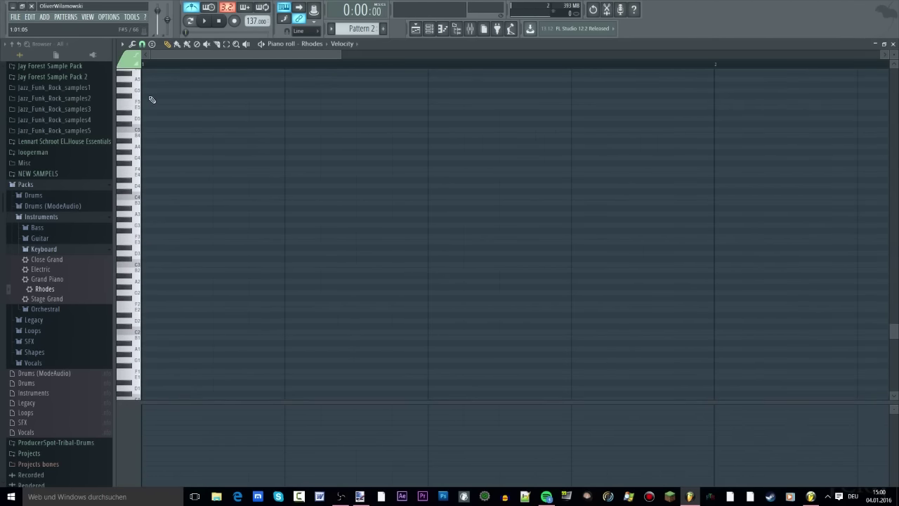
scroll(150, 169, "down", 2)
mouse_move(139, 243)
left_mouse_down()
mouse_move(144, 18)
mouse_move(143, 319)
mouse_move(145, 260)
left_mouse_up()
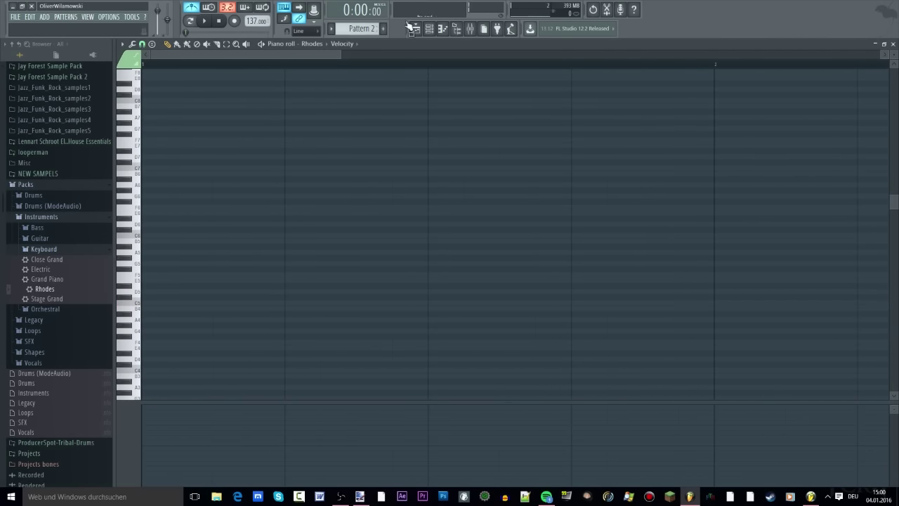
- Try the Rhodes and Stage Grand presets on the Rhodes channel and audition the keys in DirectWave
left_click(429, 28)
left_click_drag(51, 290, 564, 176)
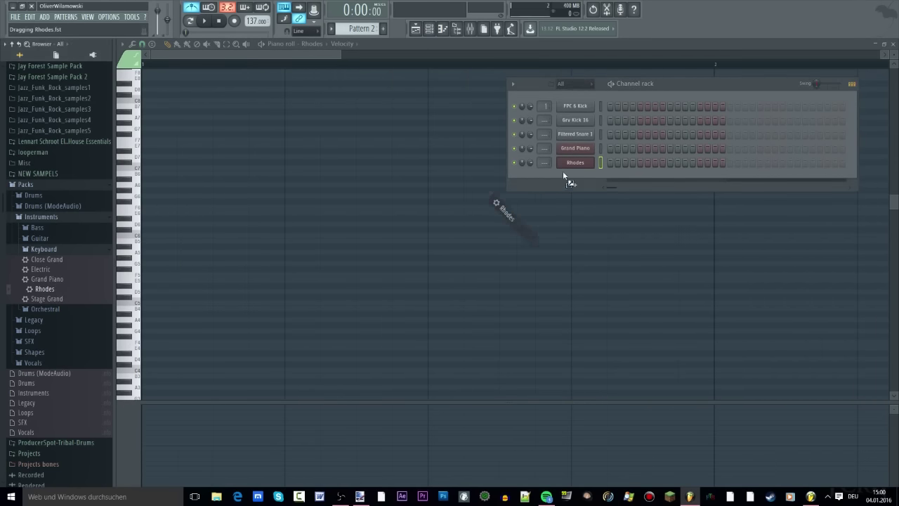
left_click_drag(75, 302, 567, 170)
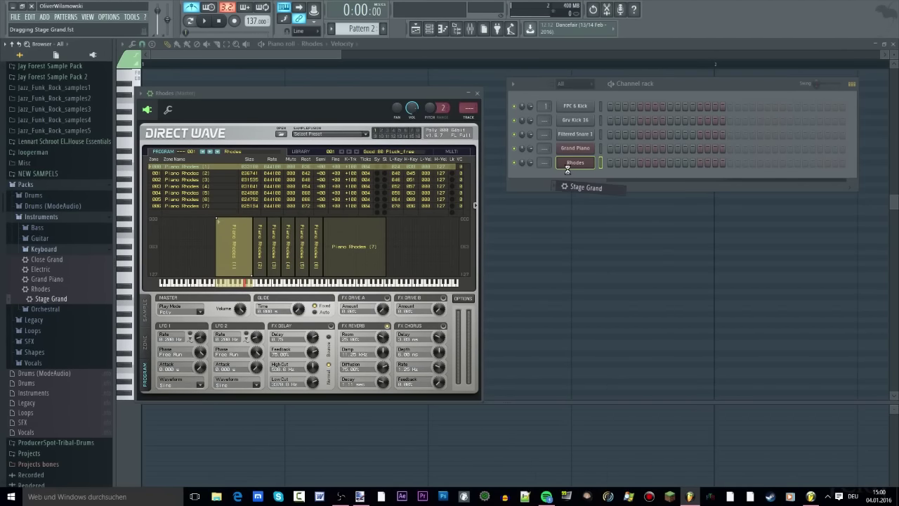
left_click_drag(567, 170, 567, 168)
left_click_drag(45, 289, 582, 170)
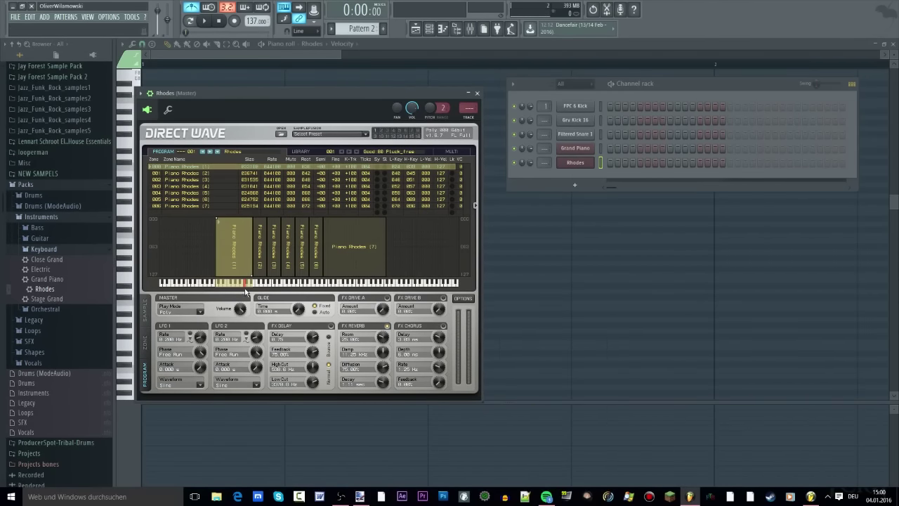
left_click_drag(245, 291, 311, 287)
- Replace the Rhodes channel's instrument with the Electric keyboard preset and audition several of its keys
left_click_drag(44, 270, 575, 162)
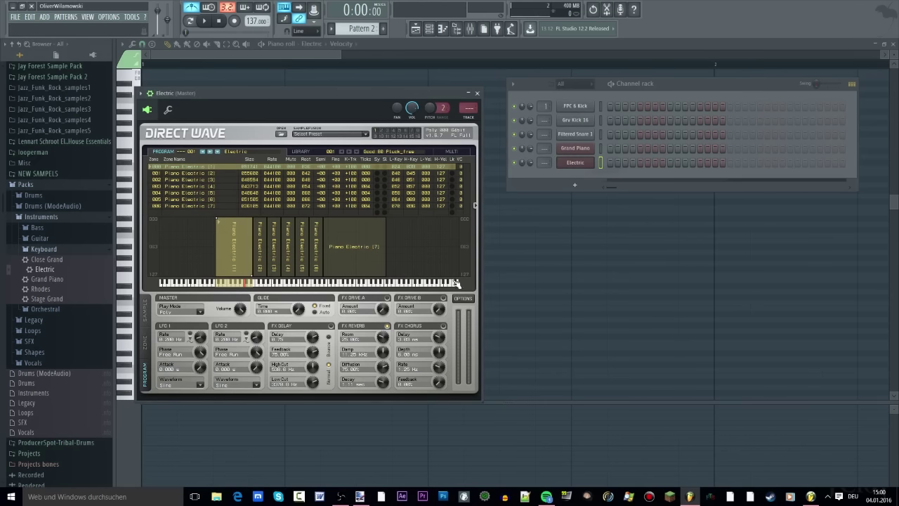
mouse_move(326, 287)
left_mouse_down()
mouse_move(244, 289)
mouse_move(301, 290)
mouse_move(268, 287)
left_mouse_up()
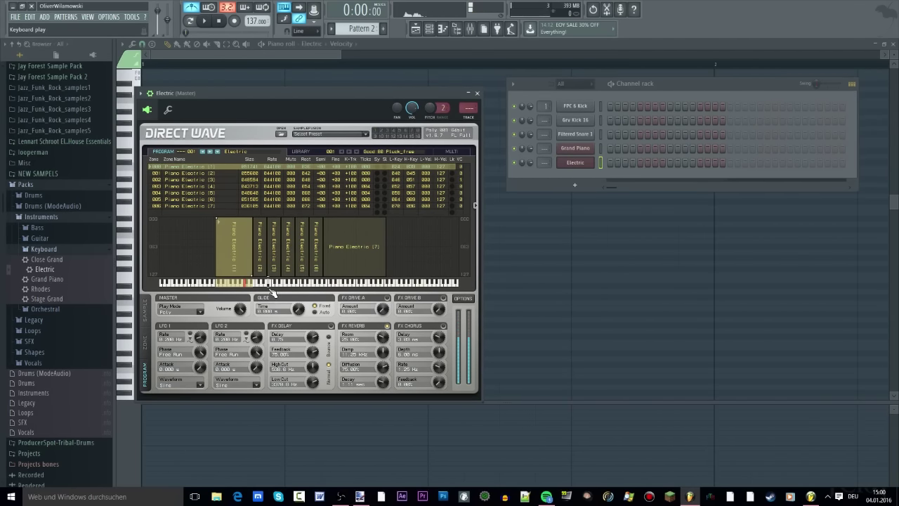
left_click(313, 58)
- Add four G#4 notes, each two steps long, on the four beats of bar 1 in the Electric piano roll
scroll(269, 151, "up", 3)
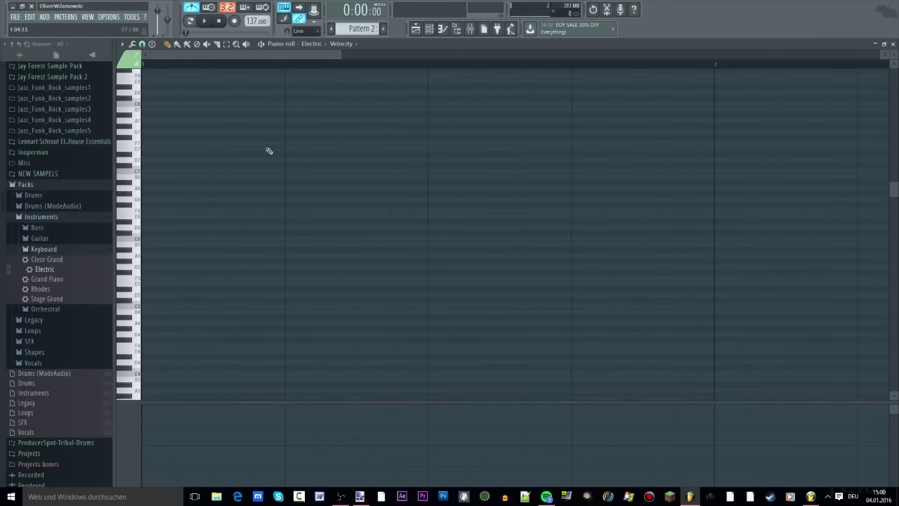
left_click_drag(186, 208, 144, 256)
left_click(285, 254)
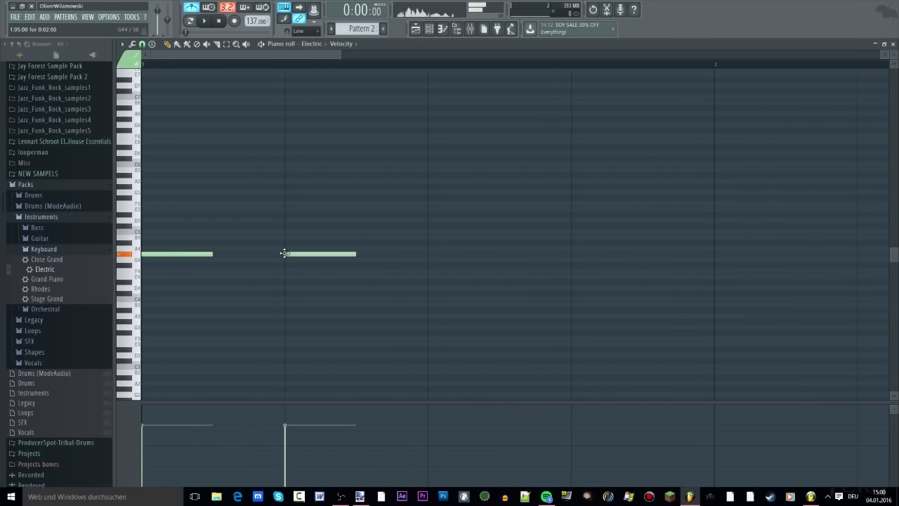
left_click(433, 255)
left_click(585, 253)
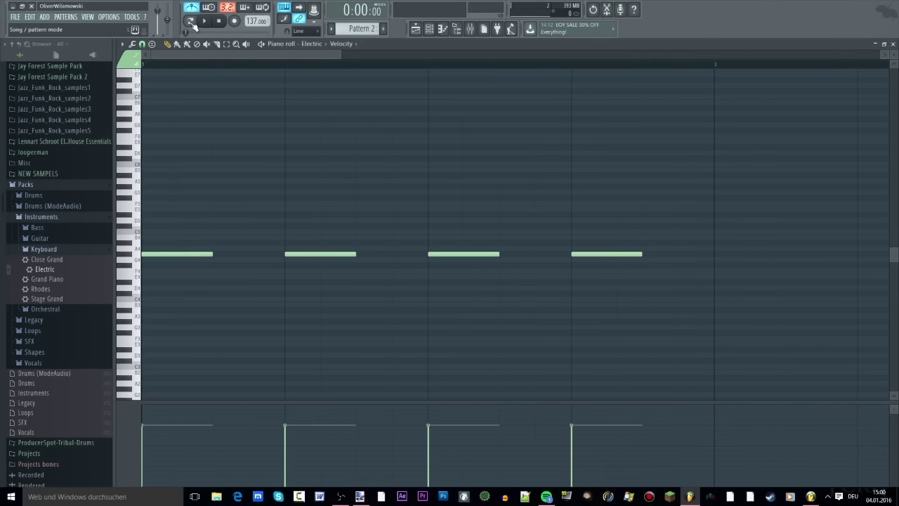
- Play Pattern 2 in pattern mode, stop it, and bring up the playlist
key("space")
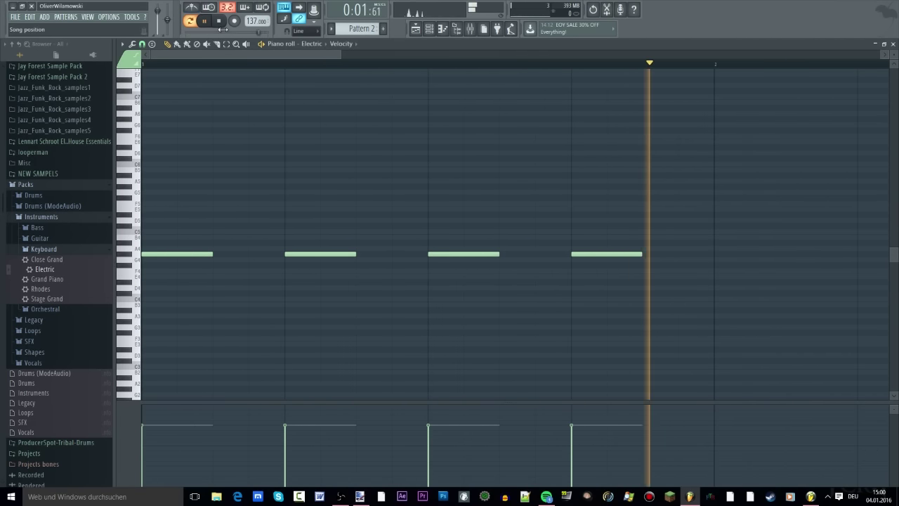
key("space")
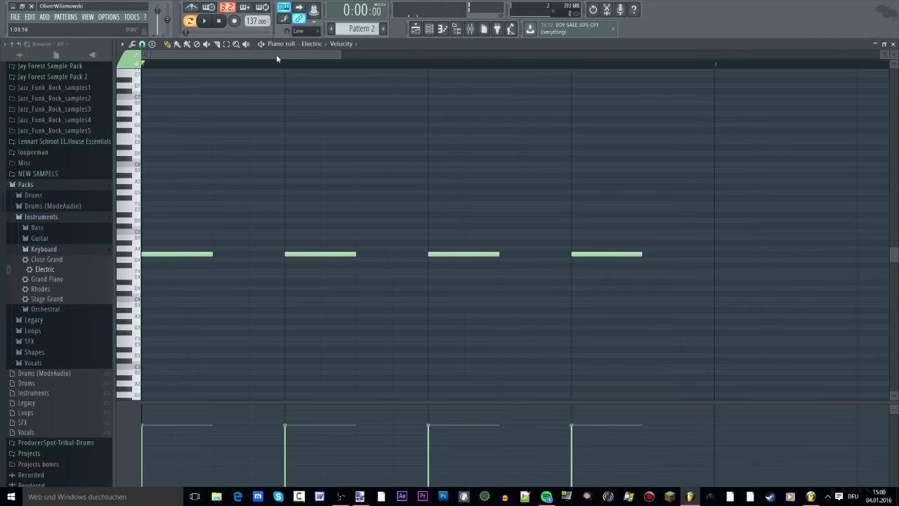
left_click(416, 29)
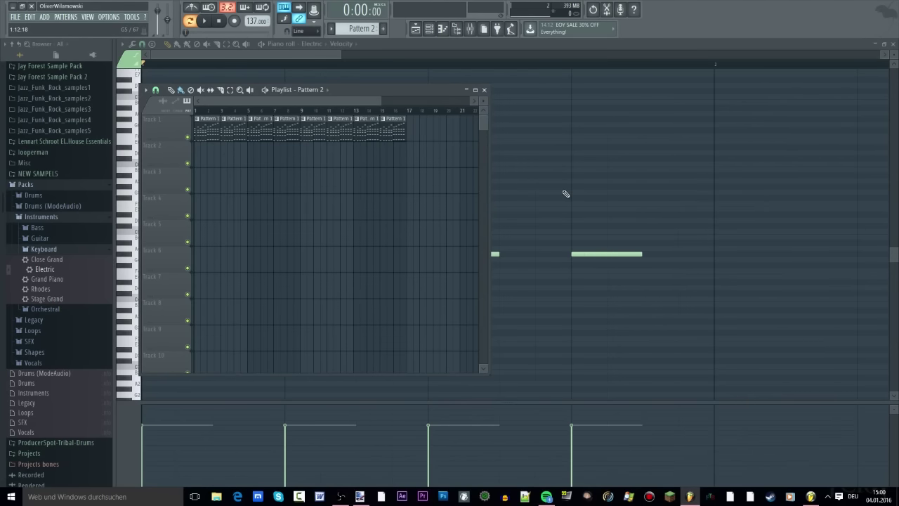
- Keep only the first two Pattern 1 clips, place four Pattern 2 clips across bars 1–4 of Track 2, and play the arrangement briefly
mouse_move(389, 215)
left_mouse_down()
mouse_move(364, 175)
mouse_move(198, 151)
mouse_move(238, 151)
mouse_move(291, 130)
mouse_move(404, 125)
left_mouse_up()
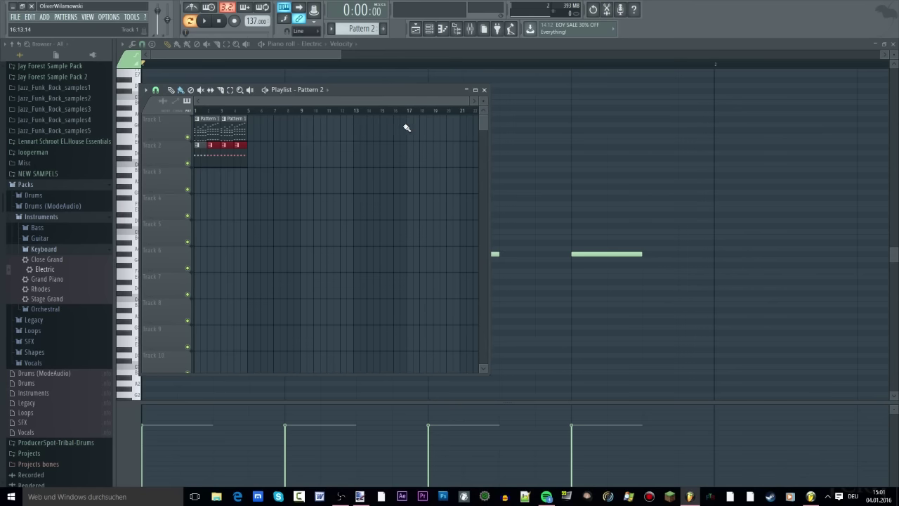
left_click(205, 21)
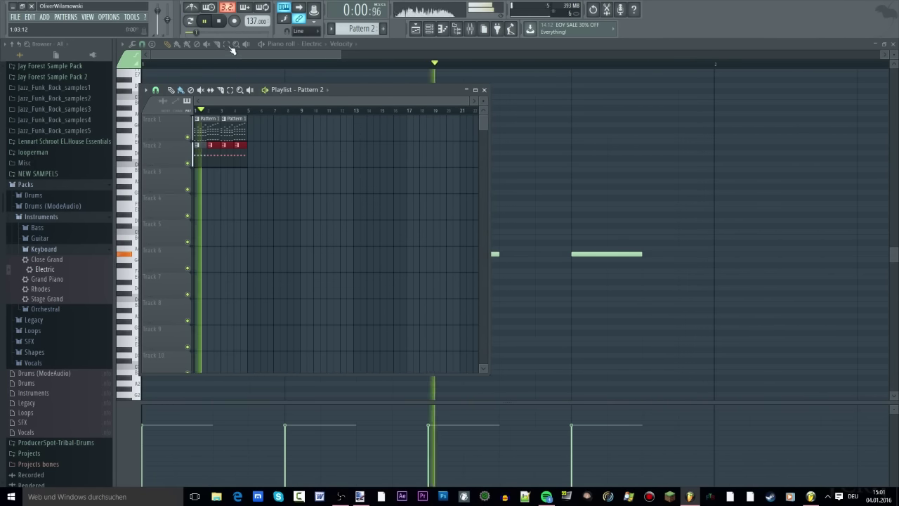
key("space")
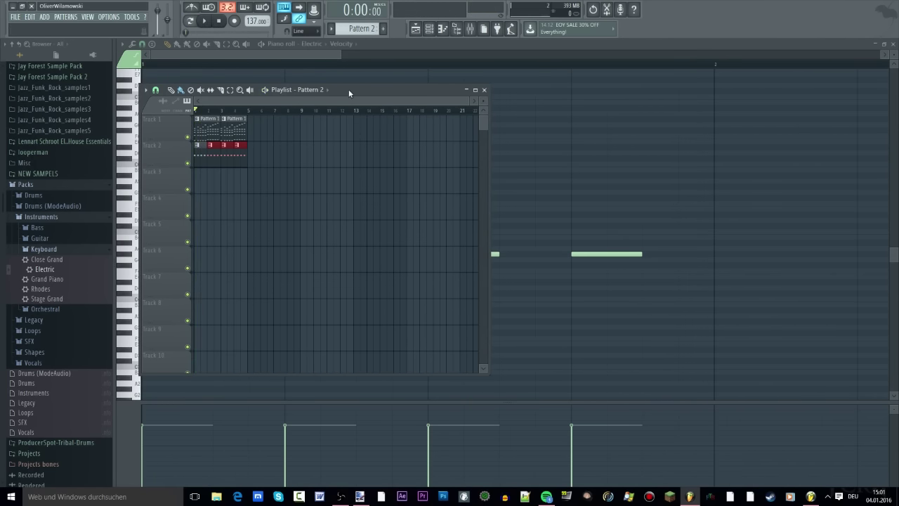
- Move the four G#4 notes in the Electric piano roll up to C5 during playback and duplicate them into bar 2
left_click_drag(348, 89, 545, 75)
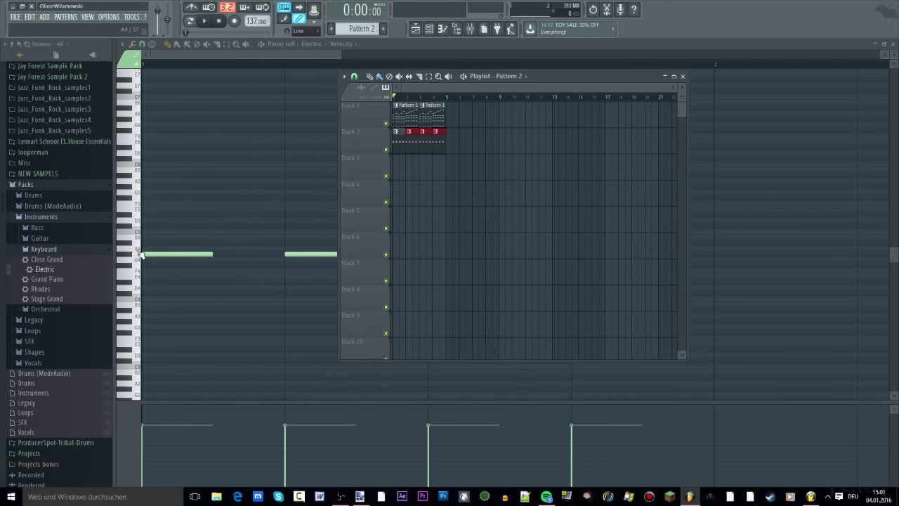
left_click(208, 24)
left_click(224, 56)
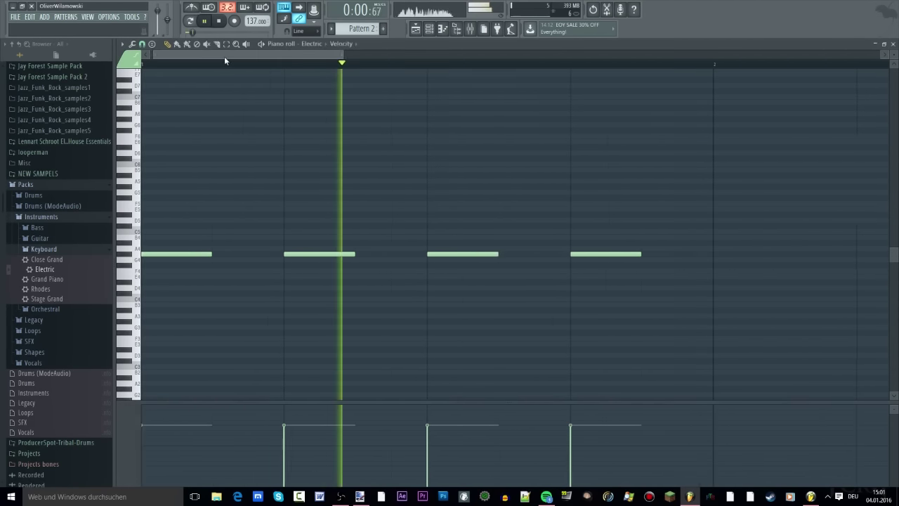
left_click_drag(704, 209, 173, 287)
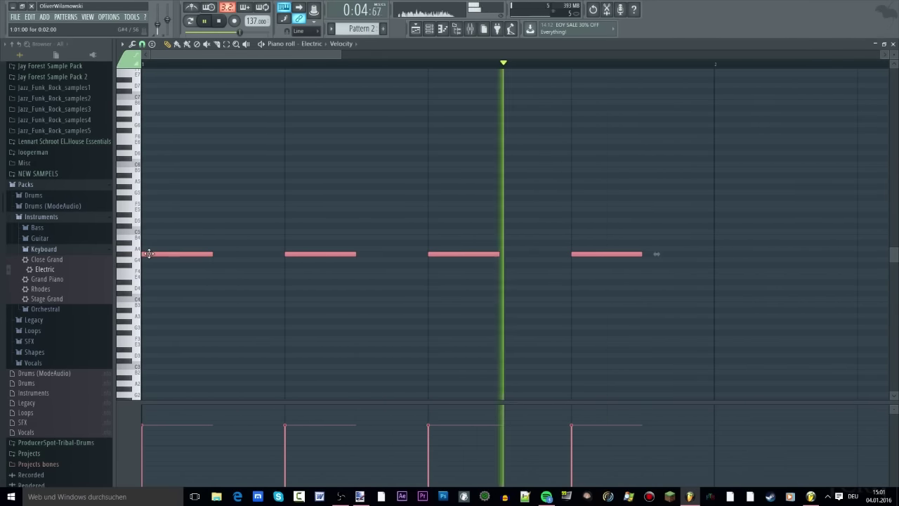
left_click_drag(146, 253, 142, 230)
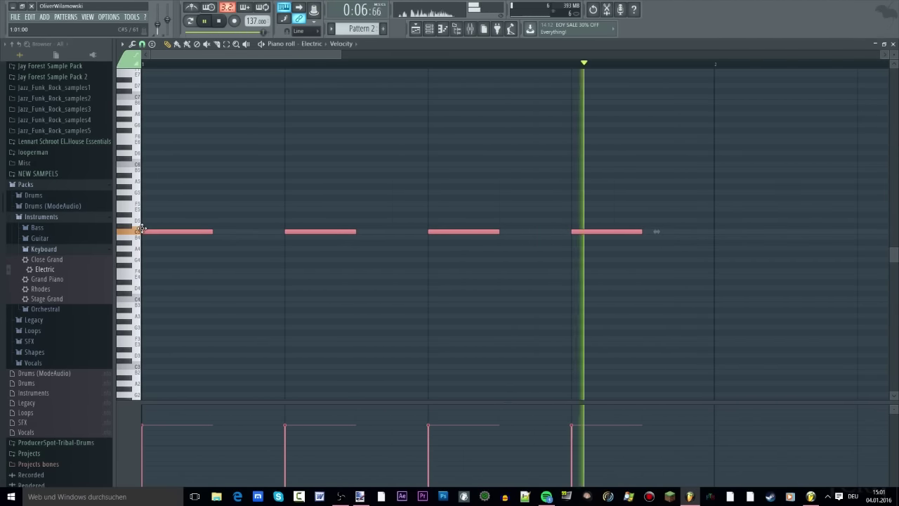
scroll(180, 204, "down", 5)
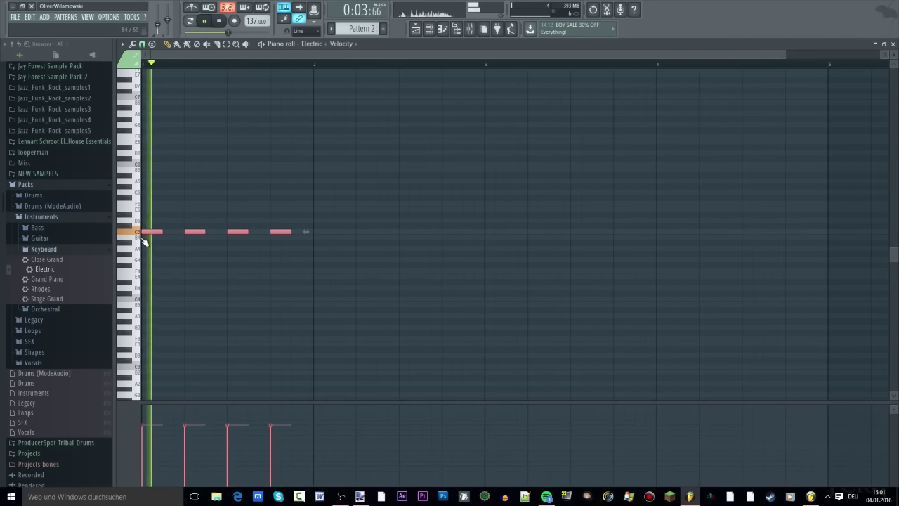
left_click_drag(144, 233, 319, 232)
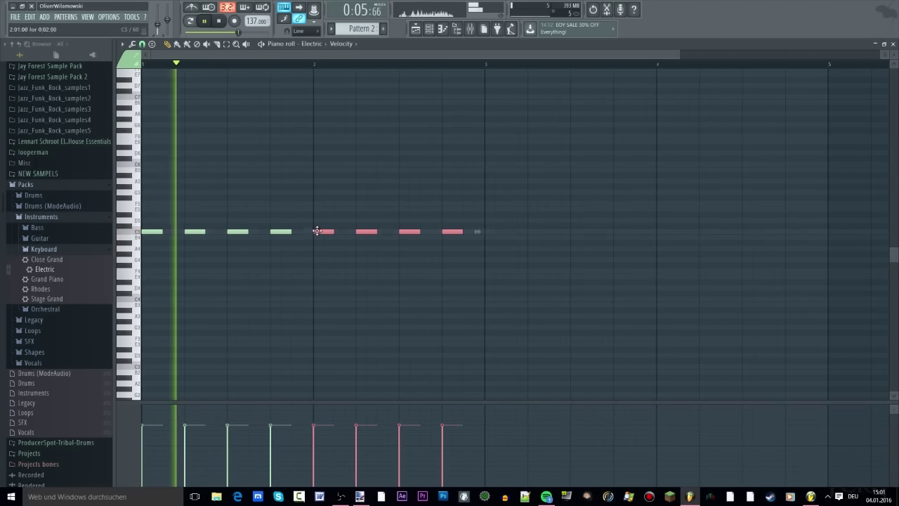
- Stop playback and replace the overlapping Pattern 2 clips on Track 2 with two back-to-back two-bar clips over bars 1–4
left_click(416, 28)
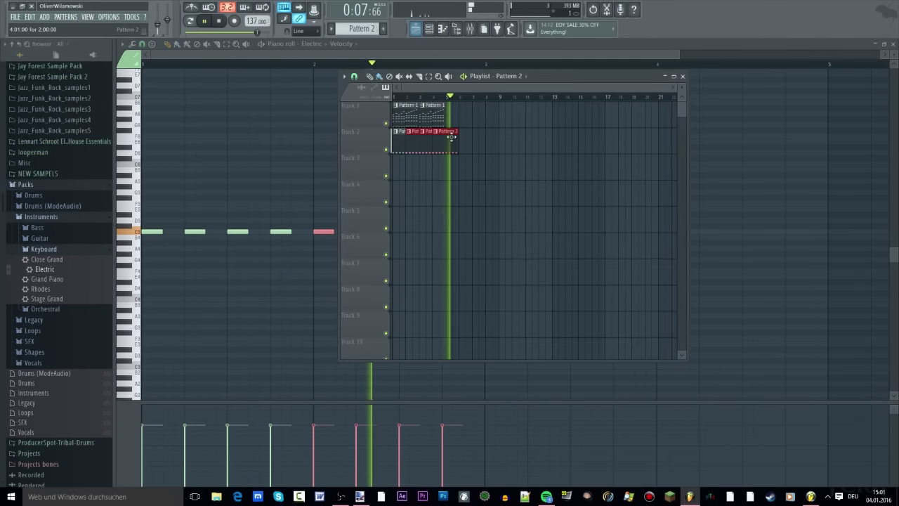
key("space")
left_click_drag(448, 142, 475, 143)
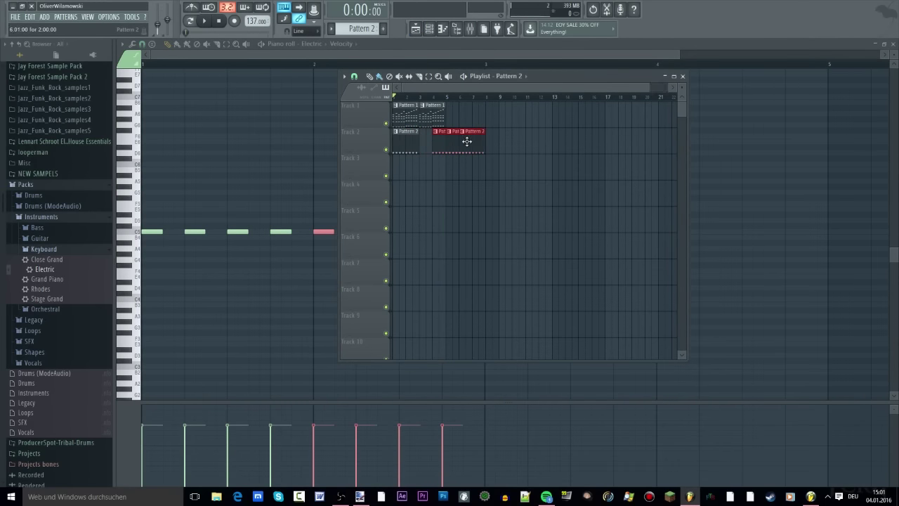
right_click(466, 143)
right_click(466, 144)
right_click(451, 144)
left_click_drag(406, 143, 434, 144)
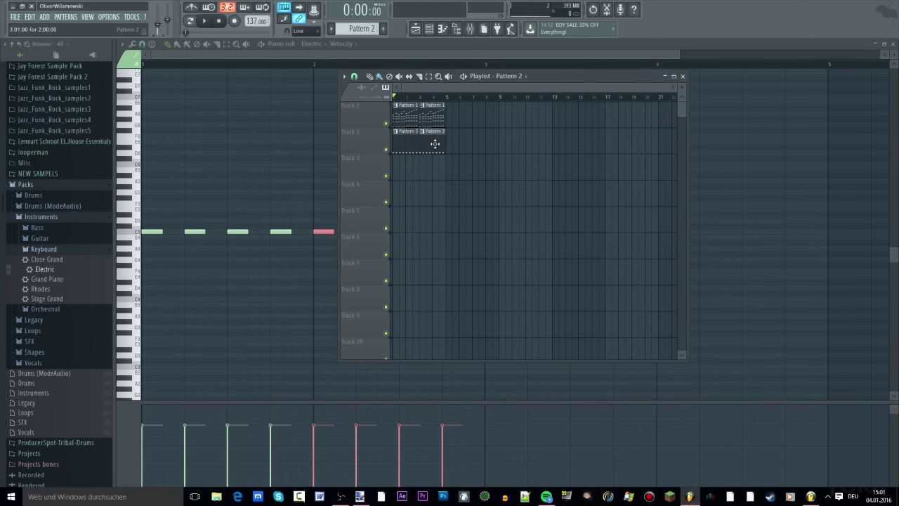
- Return to the Electric piano roll, deselect the notes, and play the arrangement briefly before stopping it
left_click(219, 198)
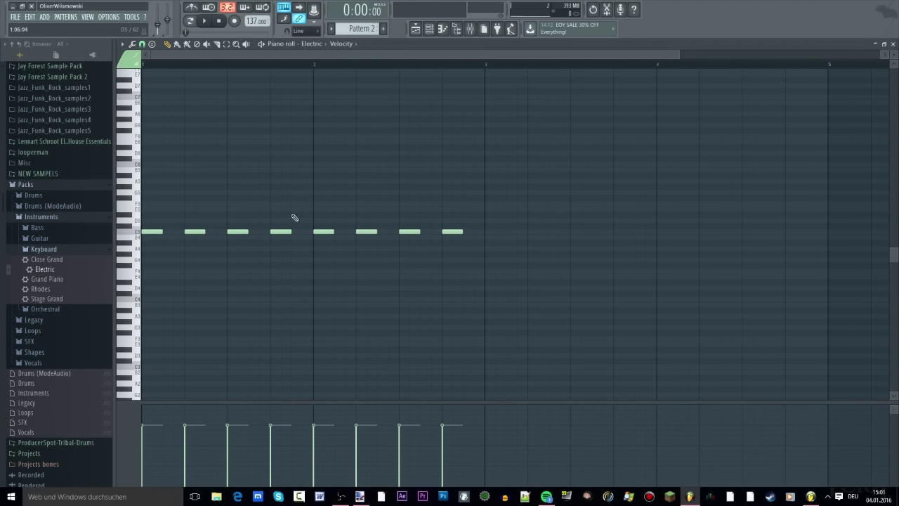
key("space")
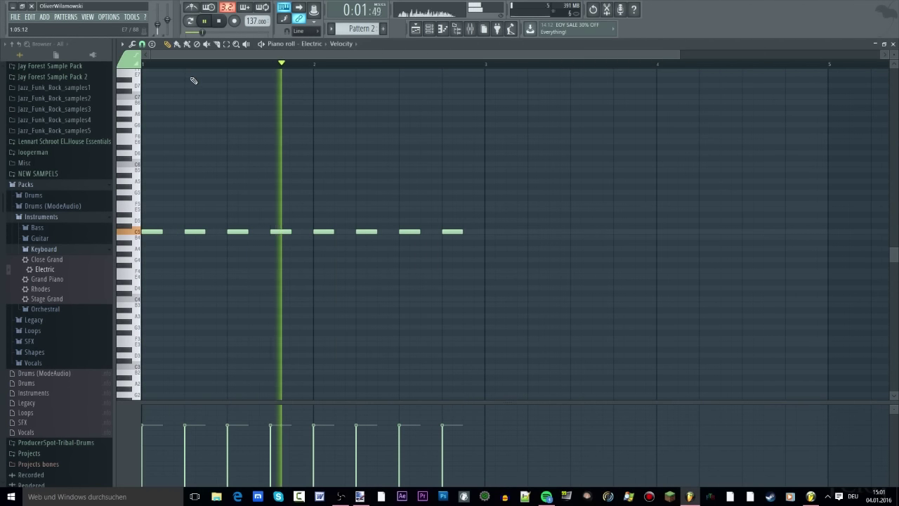
key("space")
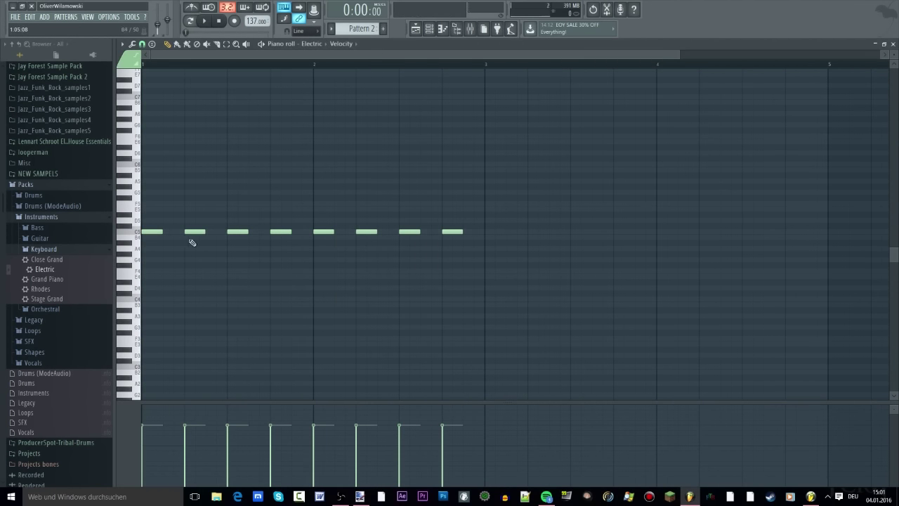
scroll(379, 73, "down", 1)
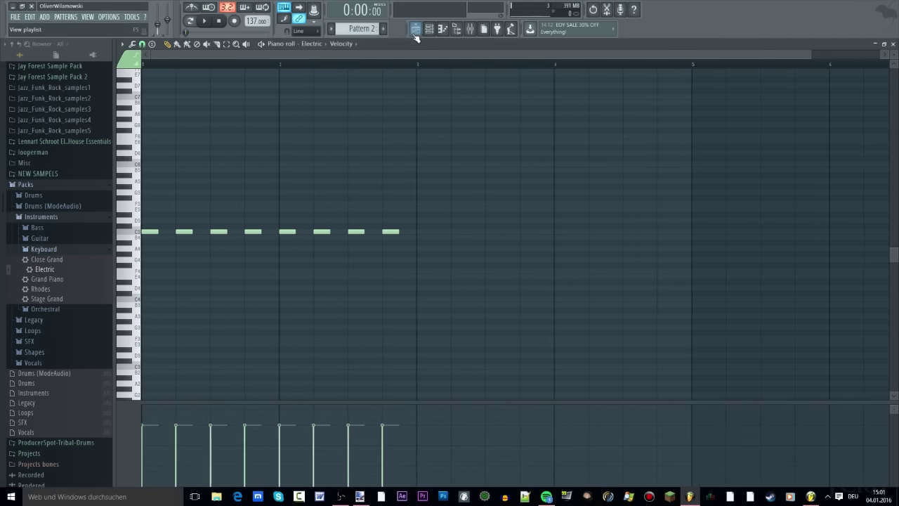
- Open Pattern 1's Grand Piano notes from the playlist and select the topmost melody notes across bars 1 and 2
left_click(416, 30)
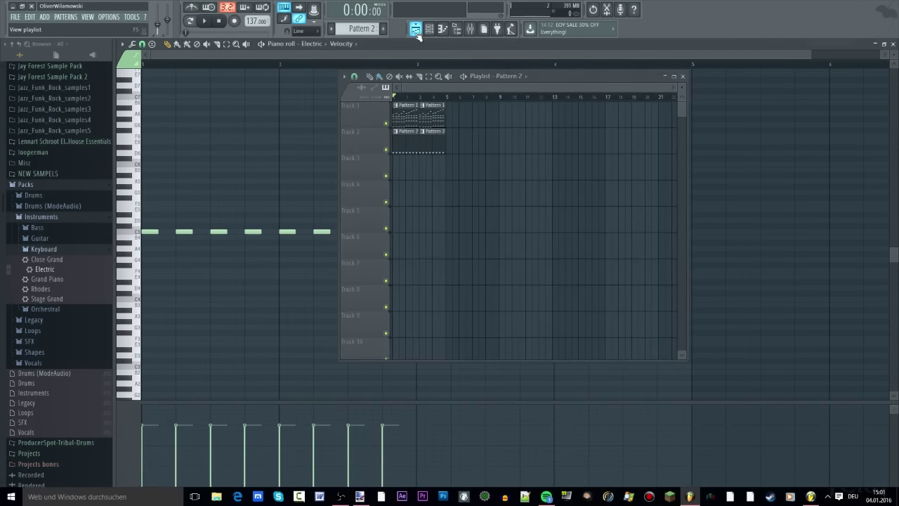
double_click(433, 115)
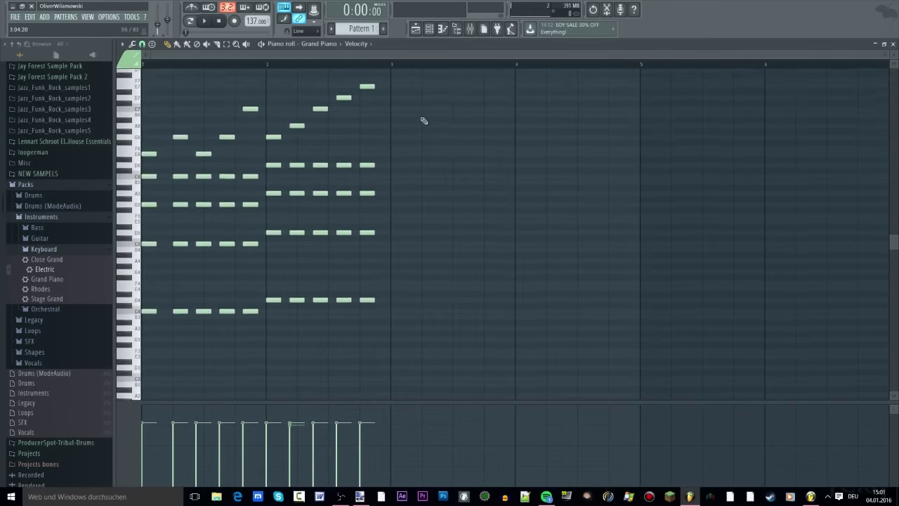
left_click(430, 29)
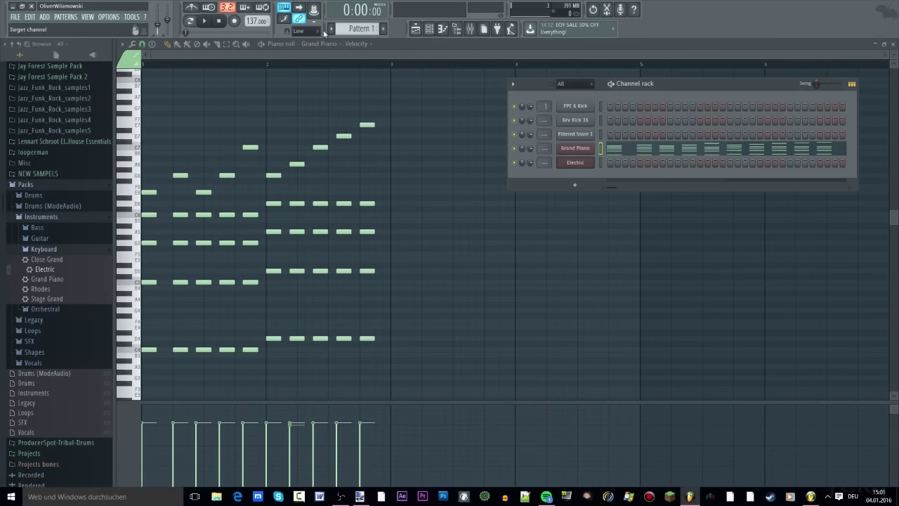
left_click(576, 148)
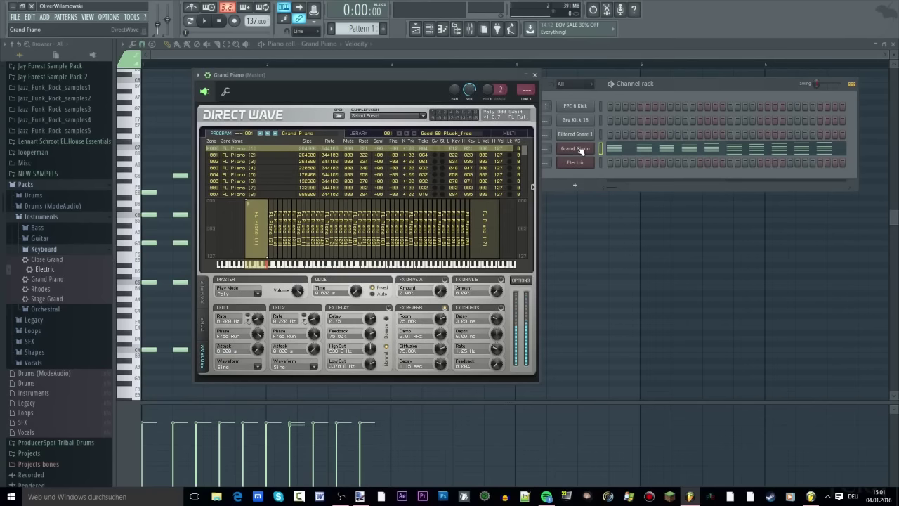
left_click(576, 149)
key("F6")
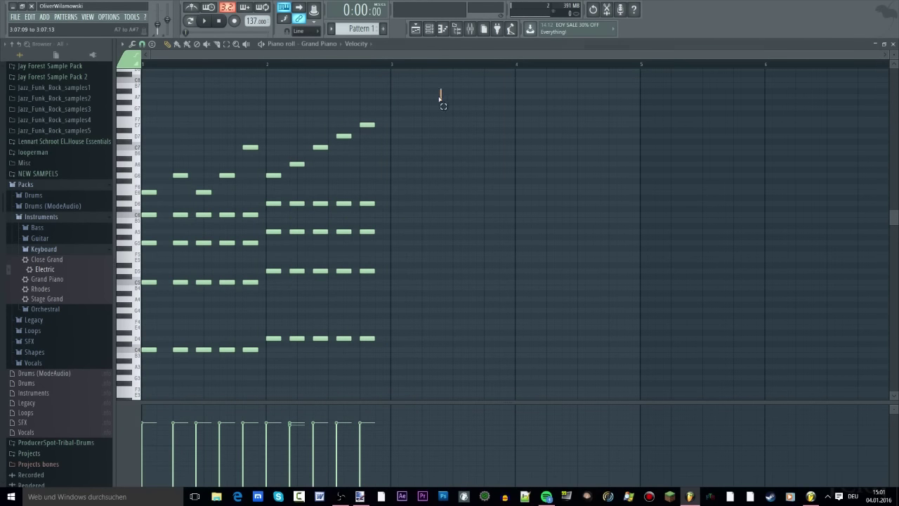
left_click_drag(441, 90, 144, 193)
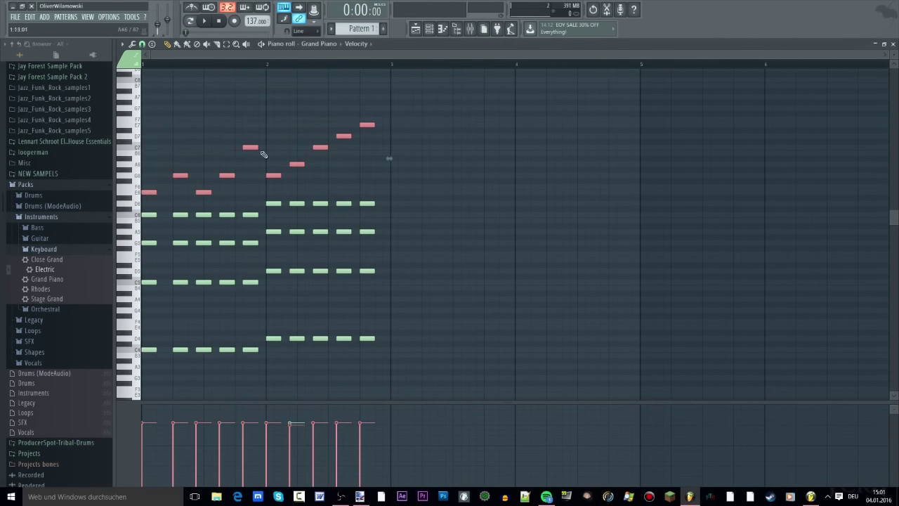